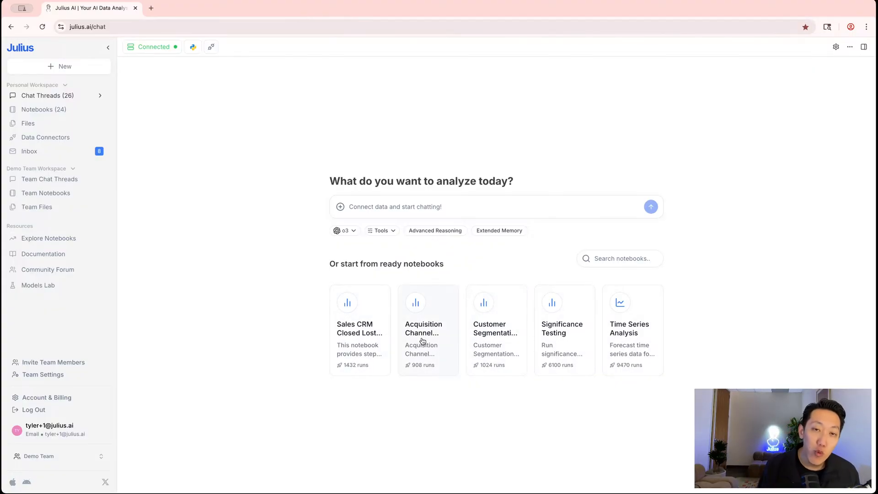
Preview the Sales CRM Closed Lost Reasons Analysis ready notebook and clone it into my notebooks
{"action": "left_click", "coordinate": [360, 354]}
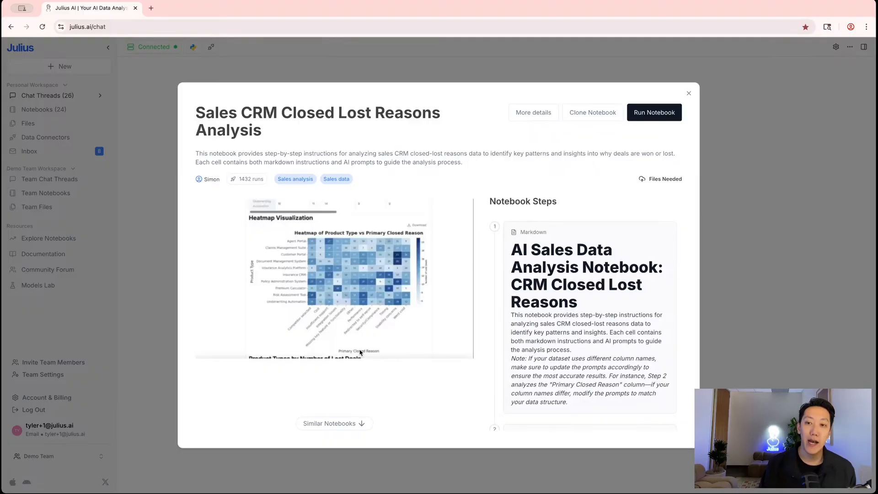
{"action": "left_click", "coordinate": [656, 116]}
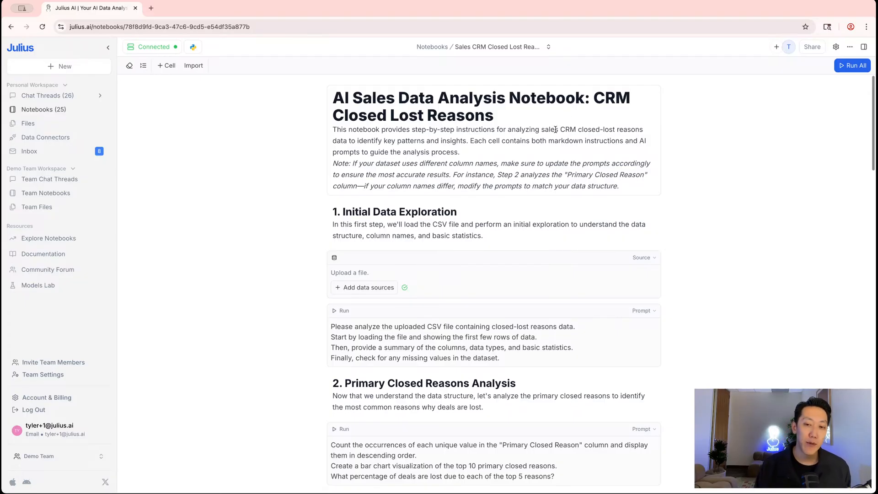
{"action": "scroll", "coordinate": [549, 144], "scroll_direction": "down", "scroll_amount": 10}
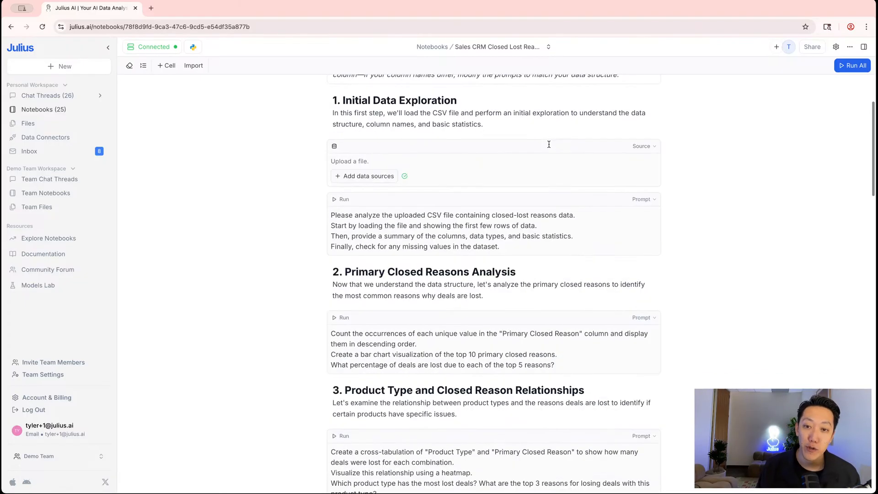
{"action": "scroll", "coordinate": [487, 146], "scroll_direction": "up", "scroll_amount": 10}
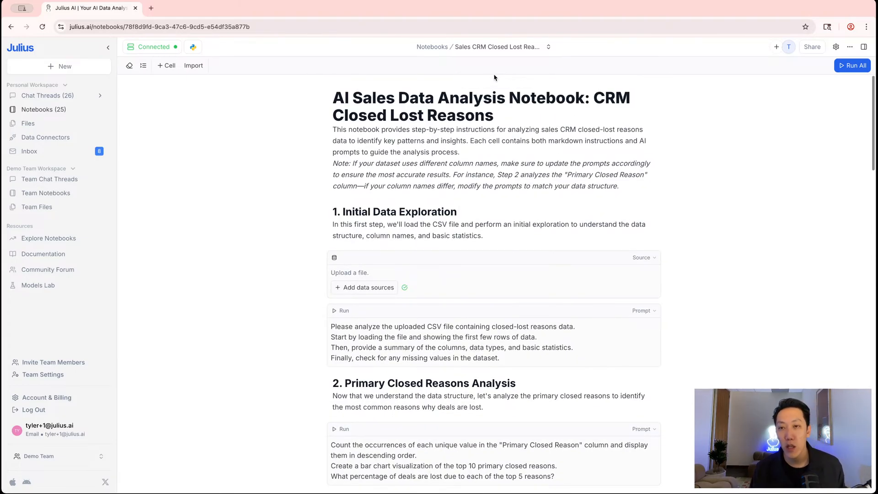
{"action": "mouse_move", "coordinate": [492, 83]}
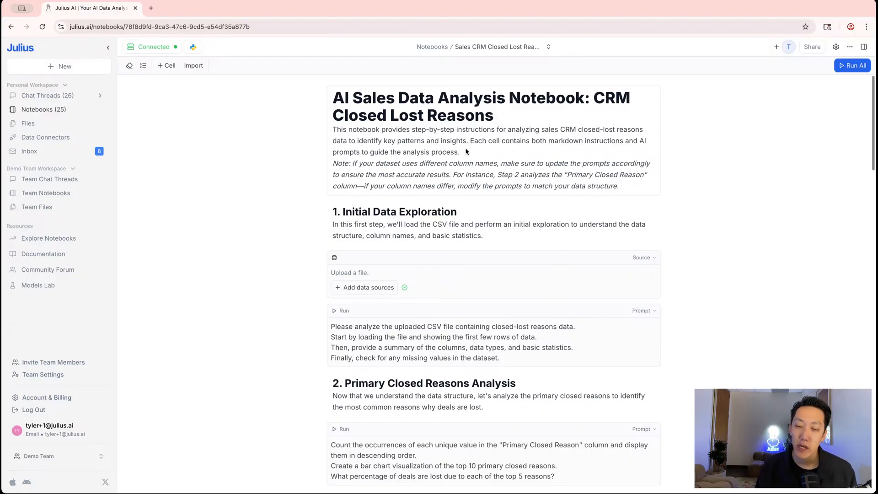
{"action": "scroll", "coordinate": [363, 287], "scroll_direction": "down", "scroll_amount": 6}
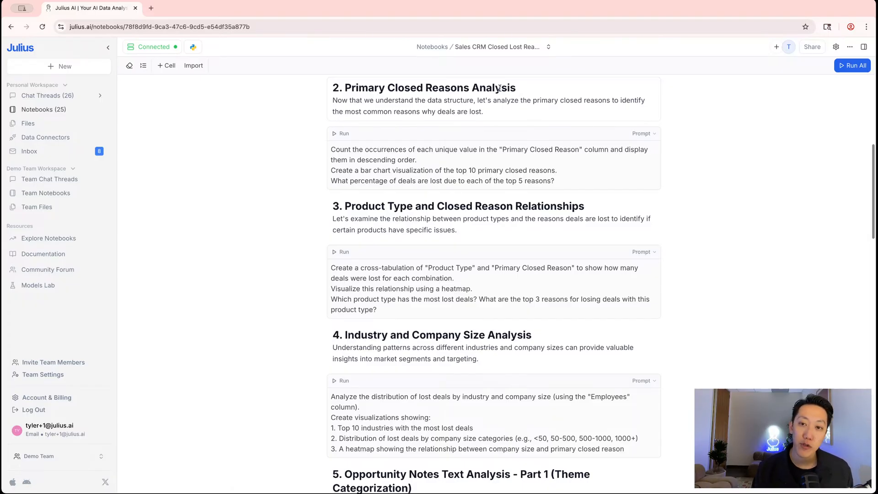
{"action": "scroll", "coordinate": [477, 157], "scroll_direction": "down", "scroll_amount": 1}
{"action": "scroll", "coordinate": [464, 151], "scroll_direction": "down", "scroll_amount": 4}
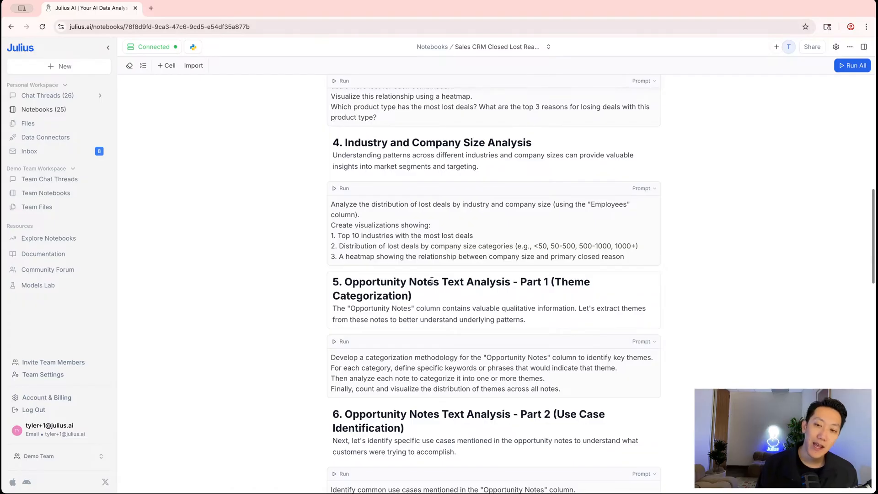
{"action": "scroll", "coordinate": [433, 253], "scroll_direction": "down", "scroll_amount": 1}
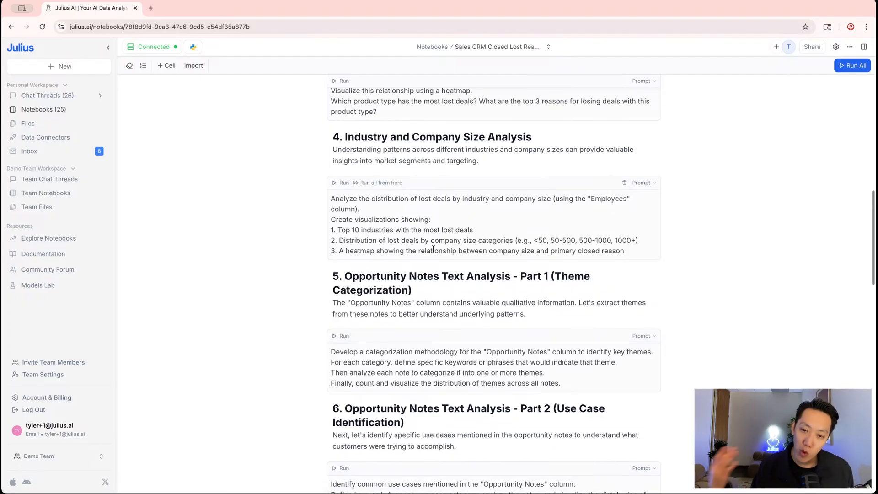
{"action": "scroll", "coordinate": [435, 219], "scroll_direction": "down", "scroll_amount": 4}
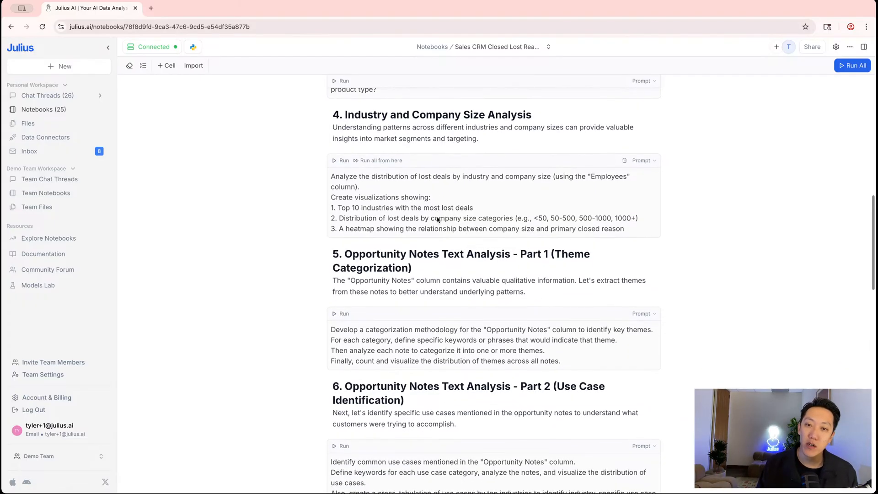
{"action": "scroll", "coordinate": [439, 213], "scroll_direction": "down", "scroll_amount": 9}
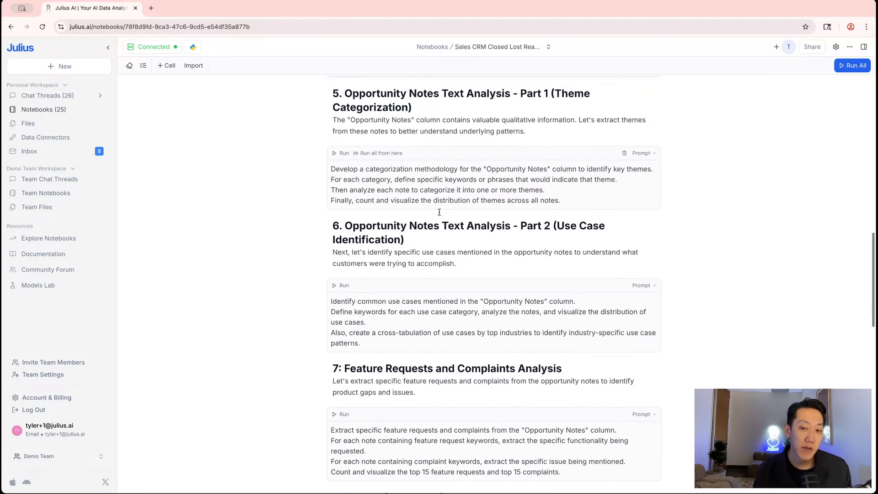
{"action": "scroll", "coordinate": [439, 213], "scroll_direction": "down", "scroll_amount": 5}
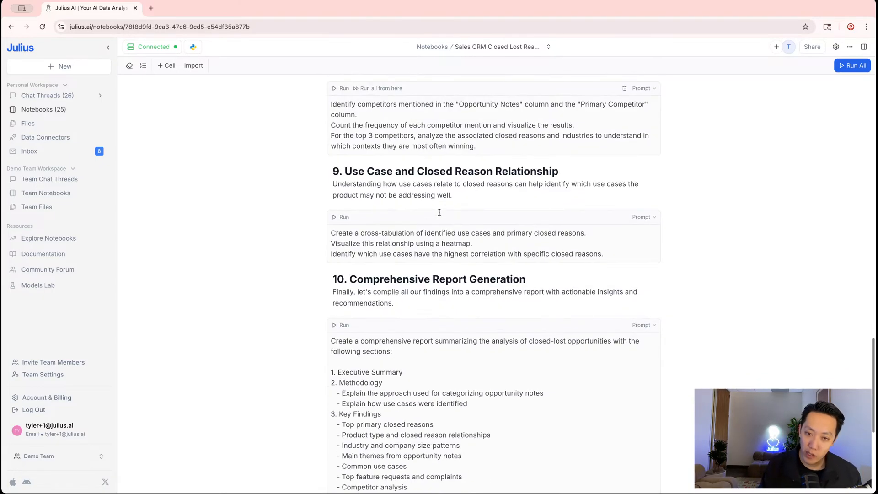
{"action": "scroll", "coordinate": [438, 215], "scroll_direction": "down", "scroll_amount": 1}
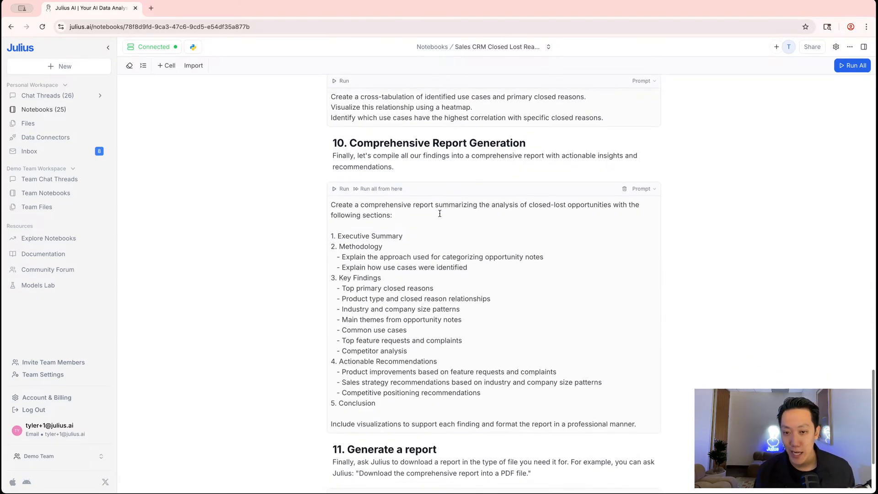
{"action": "scroll", "coordinate": [441, 209], "scroll_direction": "down", "scroll_amount": 3}
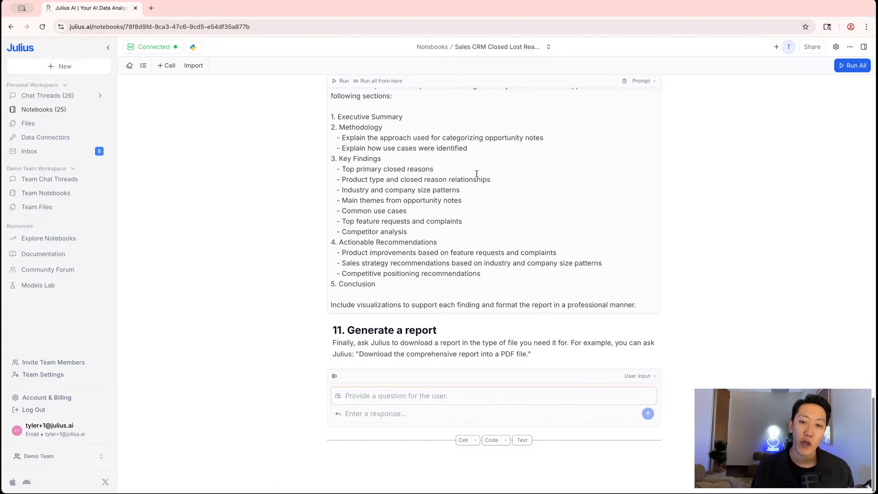
{"action": "scroll", "coordinate": [473, 292], "scroll_direction": "up", "scroll_amount": 3}
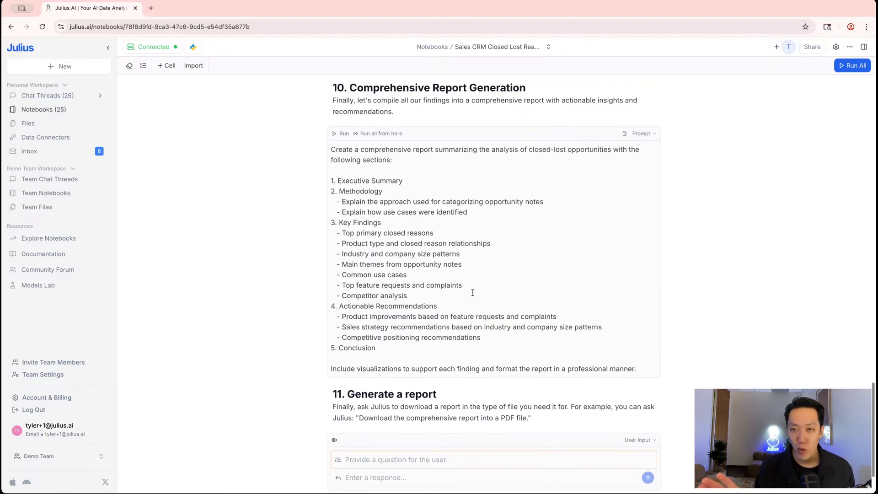
{"action": "scroll", "coordinate": [467, 290], "scroll_direction": "up", "scroll_amount": 3}
{"action": "scroll", "coordinate": [465, 290], "scroll_direction": "up", "scroll_amount": 20}
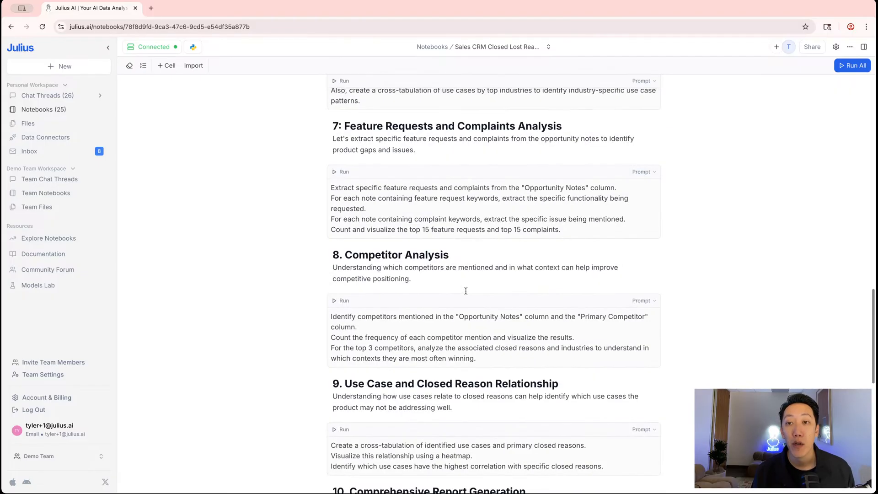
{"action": "scroll", "coordinate": [465, 291], "scroll_direction": "up", "scroll_amount": 8}
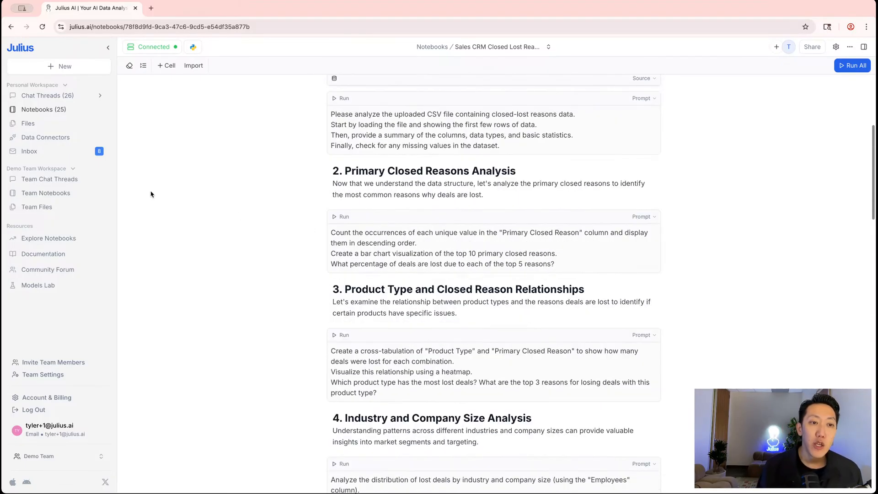
Go to the Explore Notebooks gallery, browse the Featured Notebooks, and bring up the New menu
{"action": "left_click", "coordinate": [36, 240]}
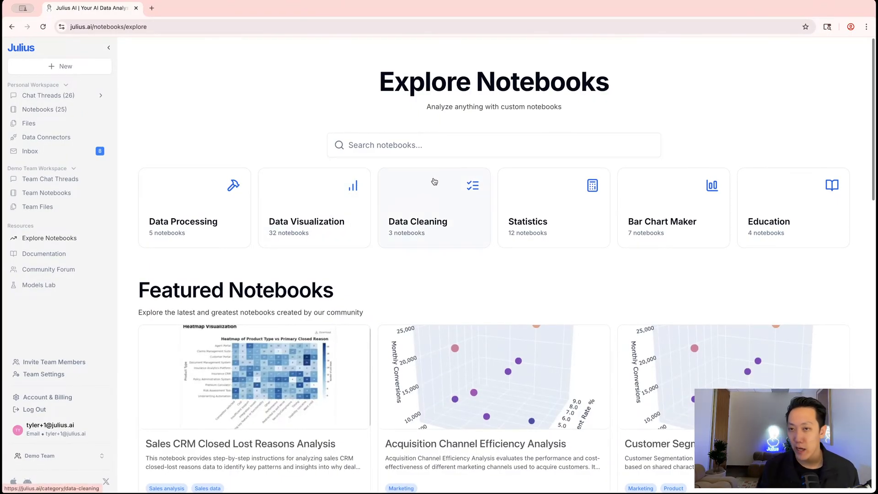
{"action": "scroll", "coordinate": [510, 225], "scroll_direction": "down", "scroll_amount": 5}
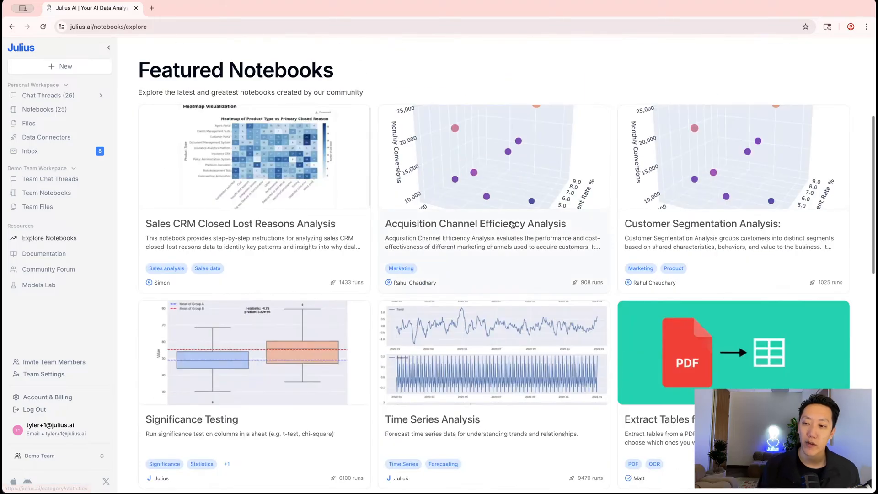
{"action": "scroll", "coordinate": [511, 224], "scroll_direction": "down", "scroll_amount": 4}
{"action": "scroll", "coordinate": [511, 224], "scroll_direction": "up", "scroll_amount": 10}
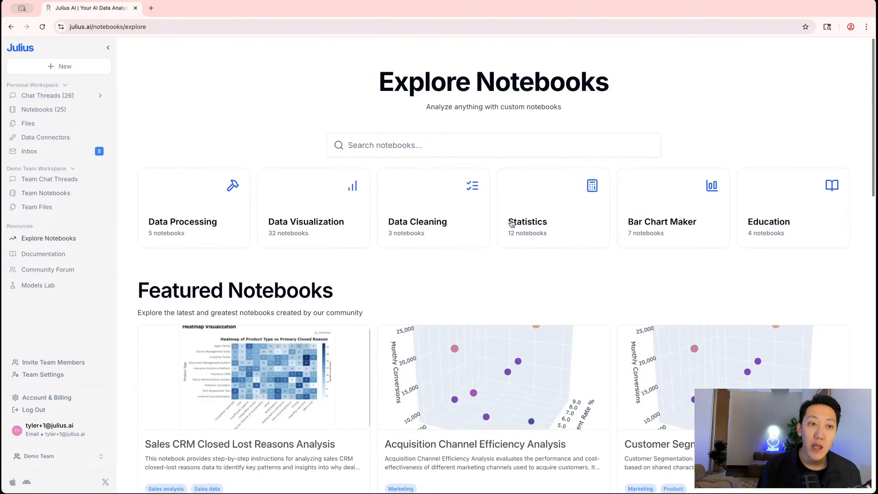
{"action": "left_click", "coordinate": [65, 67]}
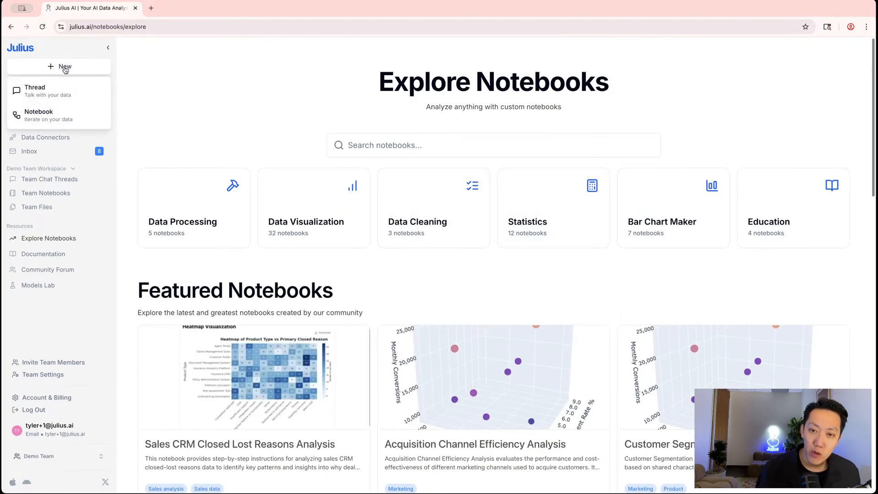
Create a blank notebook and view the first cell's type options without changing them
{"action": "left_click", "coordinate": [55, 113]}
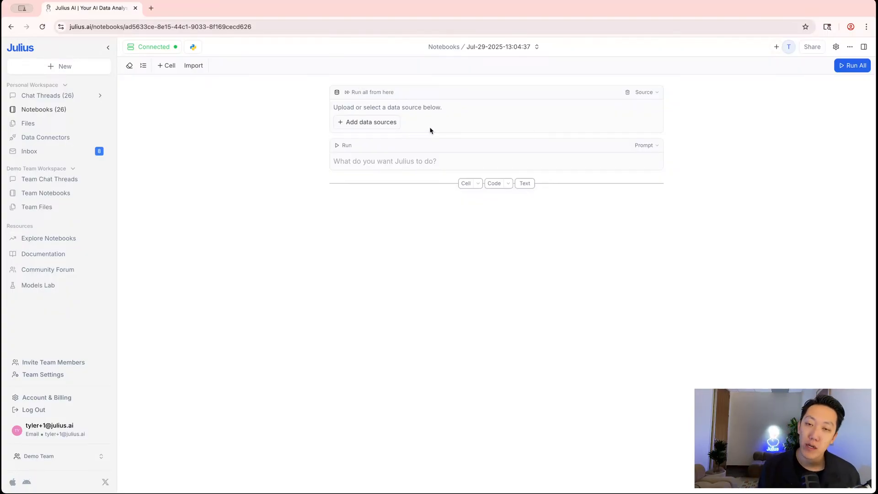
{"action": "left_click", "coordinate": [651, 95]}
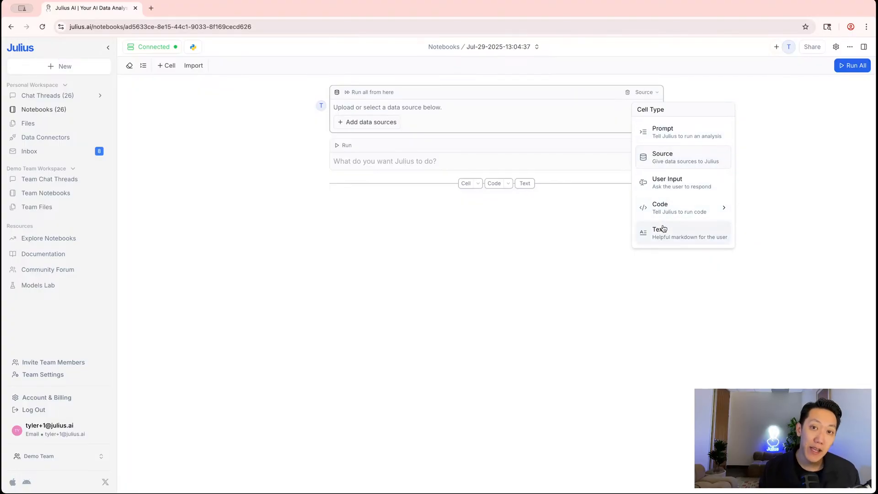
{"action": "mouse_move", "coordinate": [651, 212]}
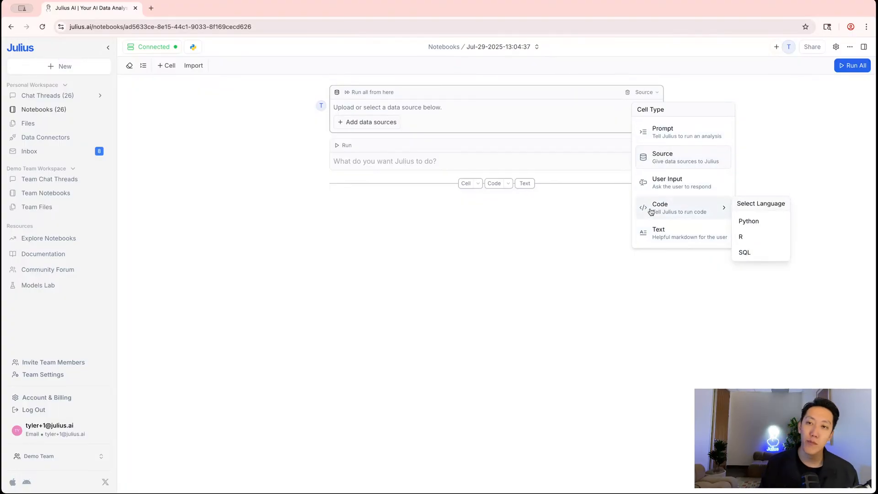
{"action": "left_click", "coordinate": [464, 67]}
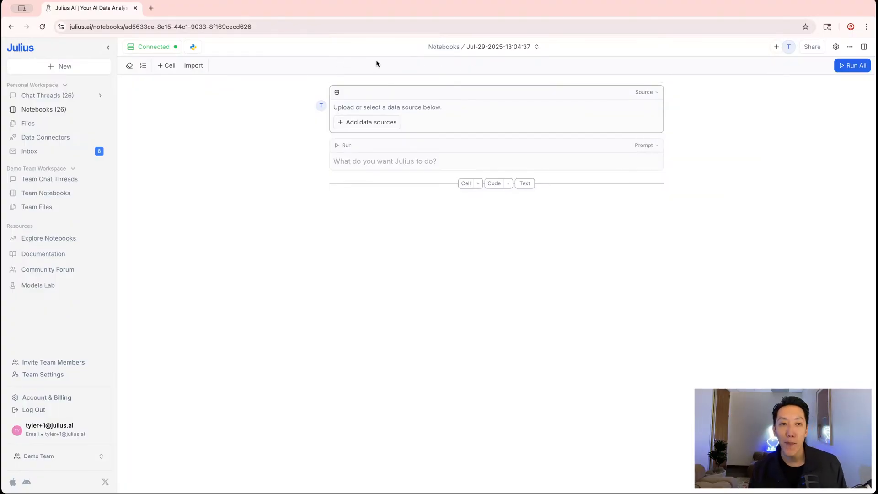
Browse My Notebooks, checking the Scheduled, Shared and Runs lists before returning to all notebooks
{"action": "left_click", "coordinate": [447, 48]}
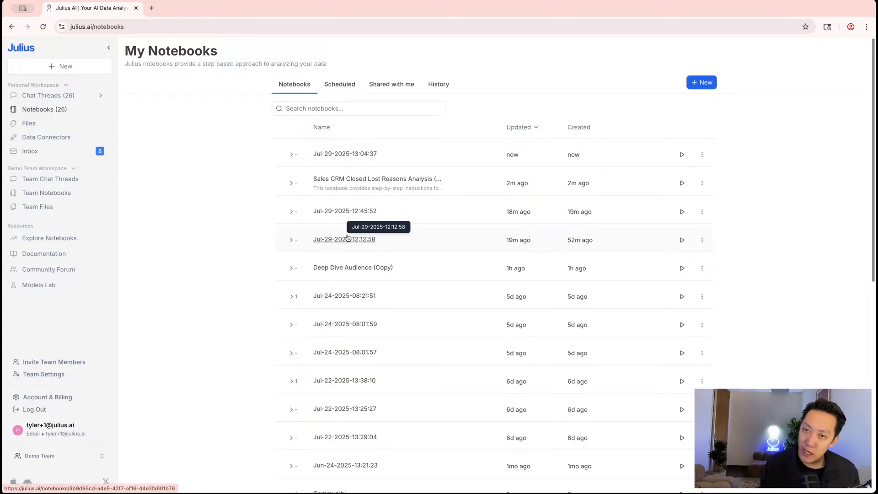
{"action": "left_click", "coordinate": [340, 91]}
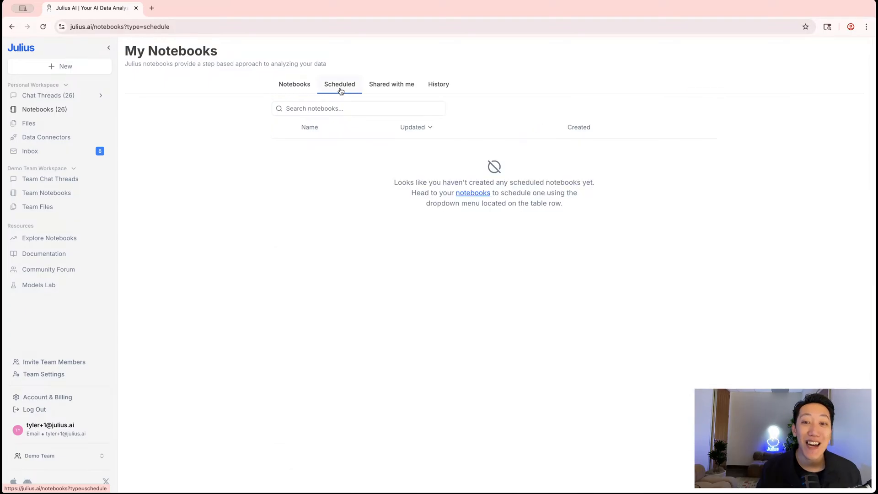
{"action": "left_click", "coordinate": [305, 86]}
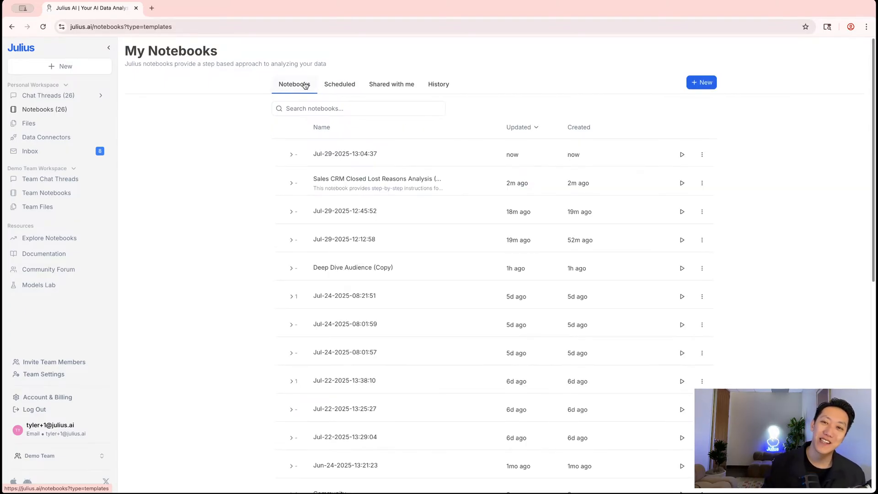
{"action": "left_click", "coordinate": [392, 87]}
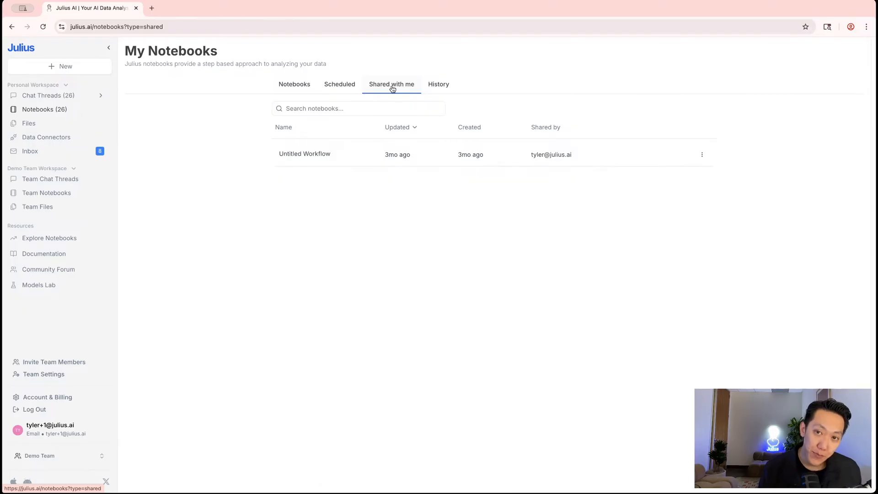
{"action": "left_click", "coordinate": [439, 85]}
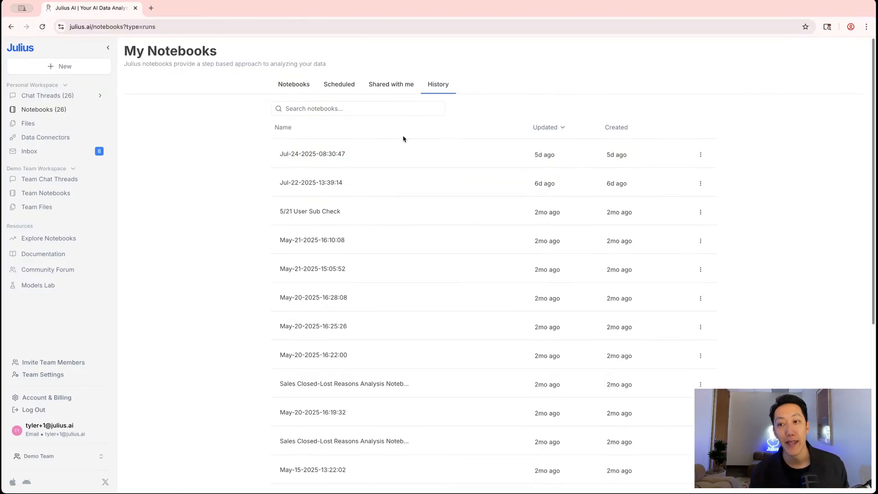
{"action": "left_click", "coordinate": [302, 87]}
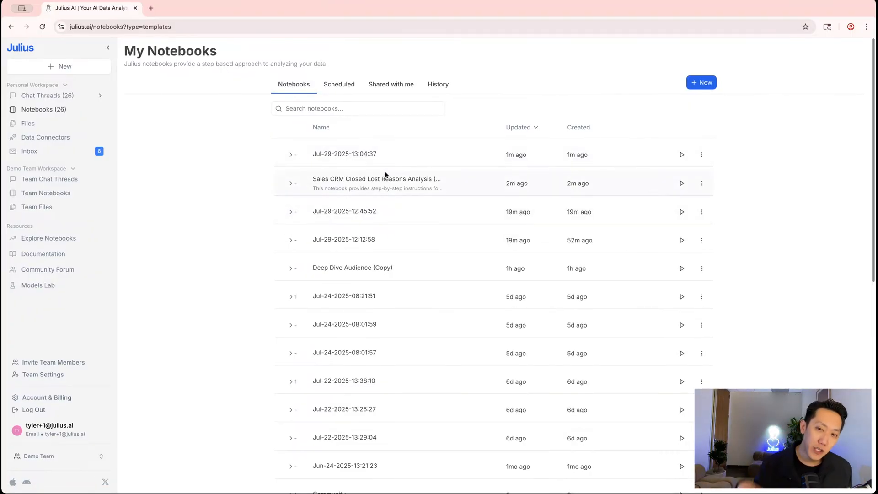
Run the Sales CRM notebook, review its runs in the list, then open Jul-29-2025-13:04:37
{"action": "left_click", "coordinate": [682, 185]}
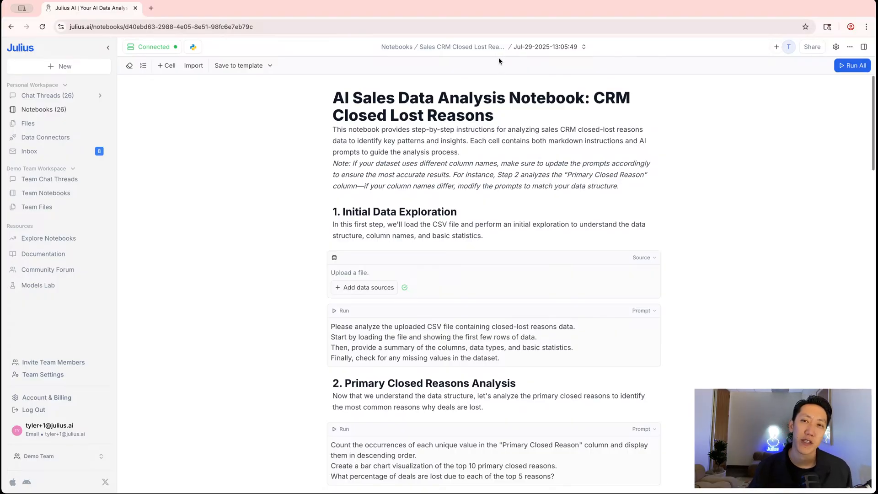
{"action": "left_click", "coordinate": [407, 47]}
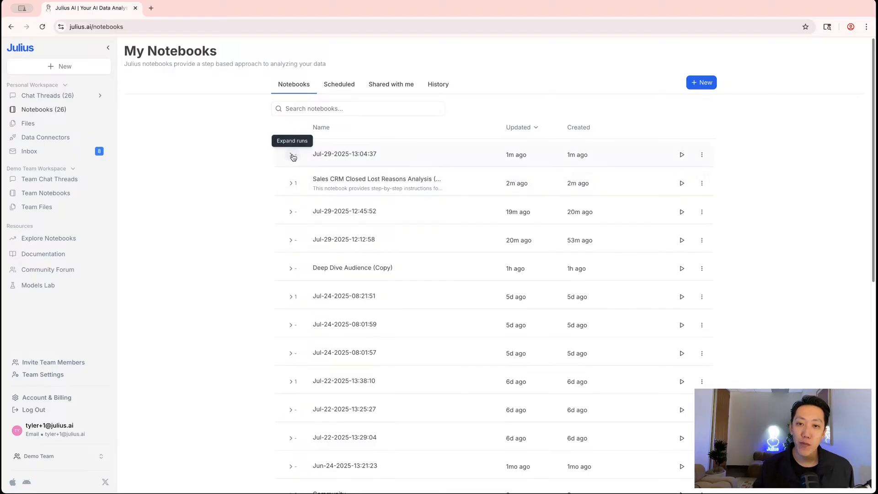
{"action": "left_click", "coordinate": [292, 182]}
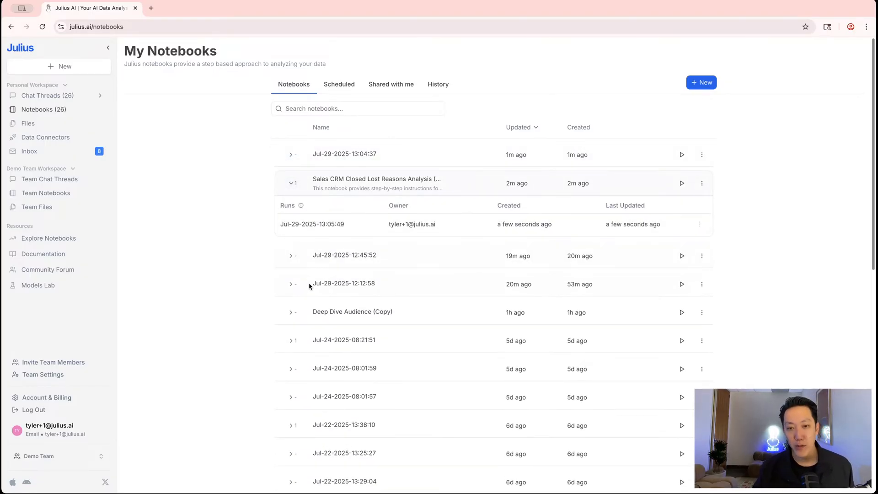
{"action": "scroll", "coordinate": [309, 286], "scroll_direction": "down", "scroll_amount": 10}
{"action": "left_click", "coordinate": [290, 221]}
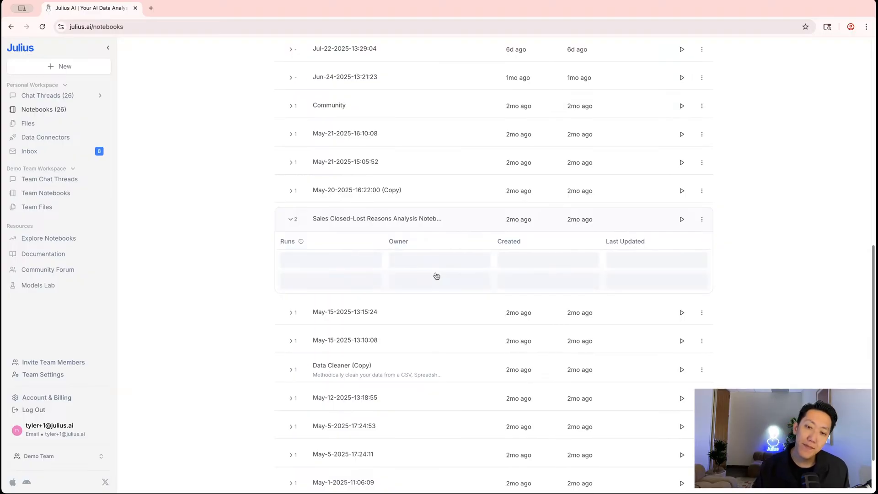
{"action": "scroll", "coordinate": [384, 380], "scroll_direction": "up", "scroll_amount": 10}
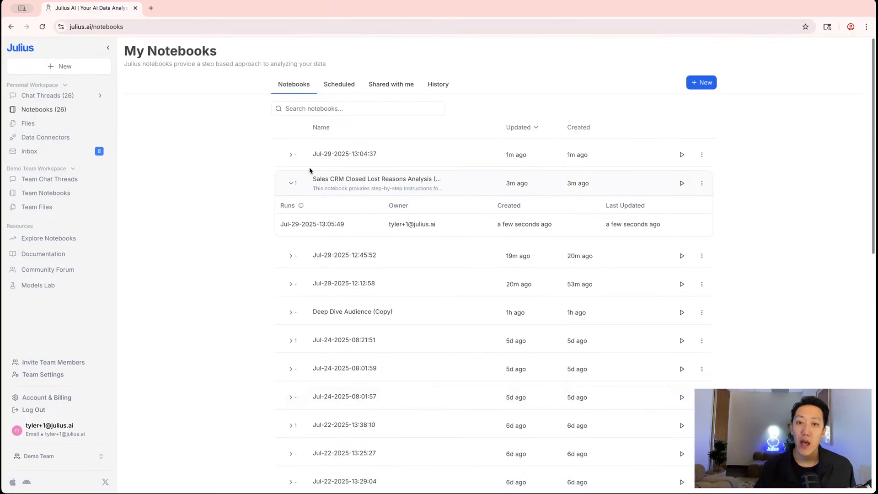
{"action": "left_click", "coordinate": [339, 155]}
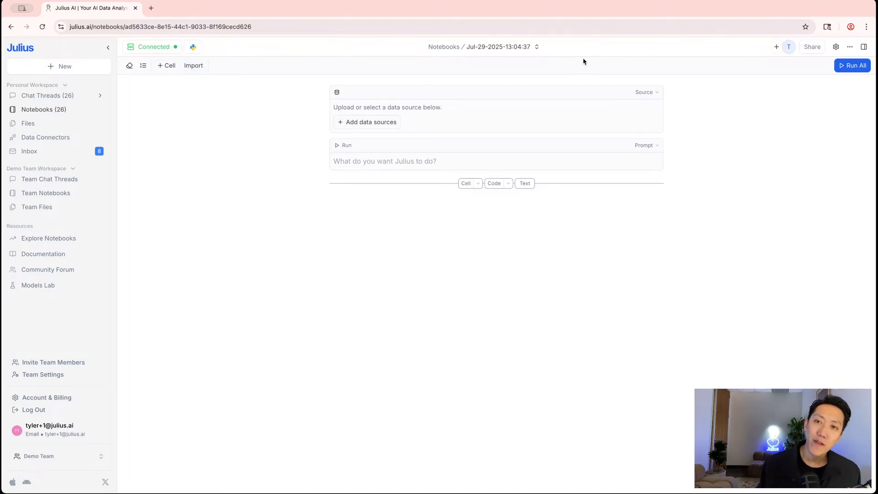
{"action": "left_click", "coordinate": [509, 48]}
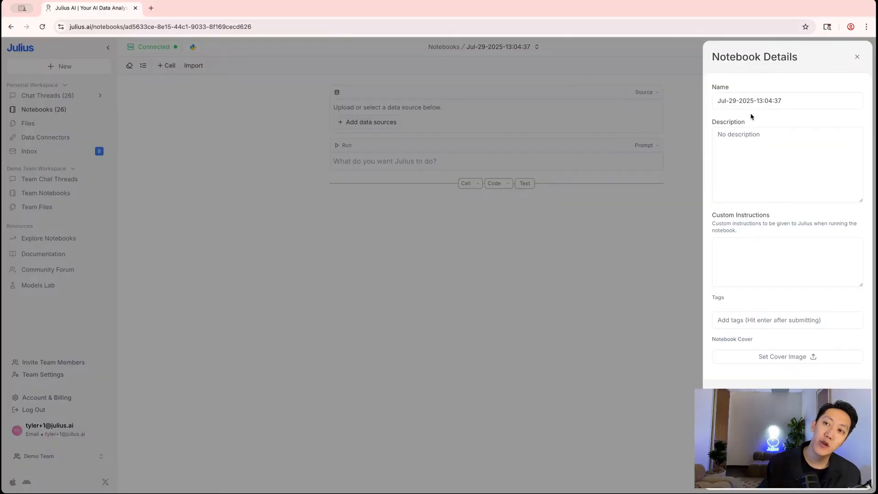
{"action": "left_click", "coordinate": [787, 102]}
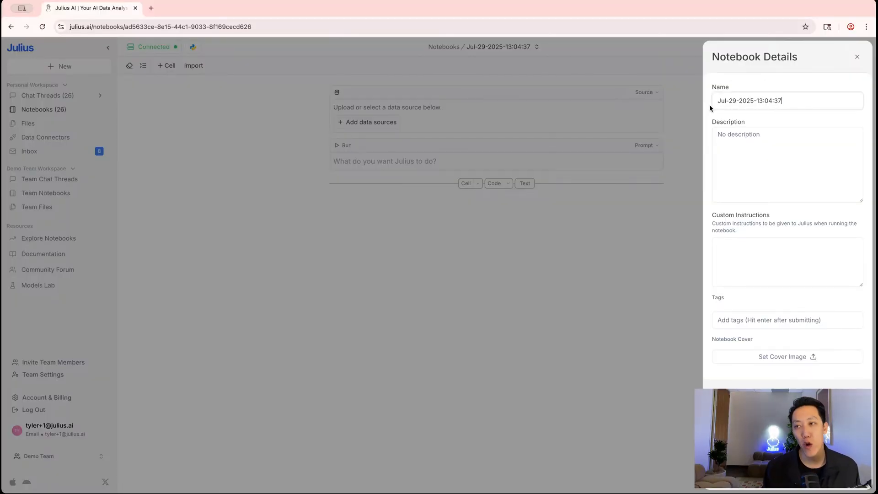
{"action": "triple_click", "coordinate": [751, 103]}
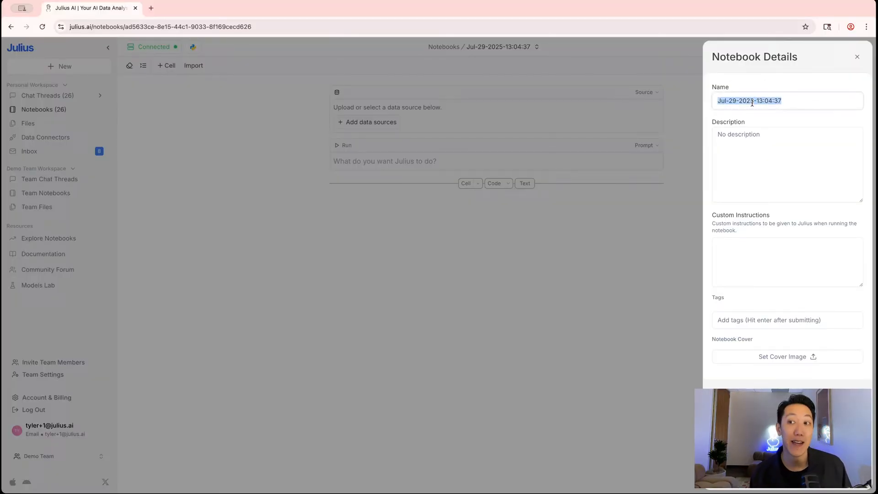
{"action": "left_click", "coordinate": [749, 163]}
{"action": "left_click", "coordinate": [745, 274]}
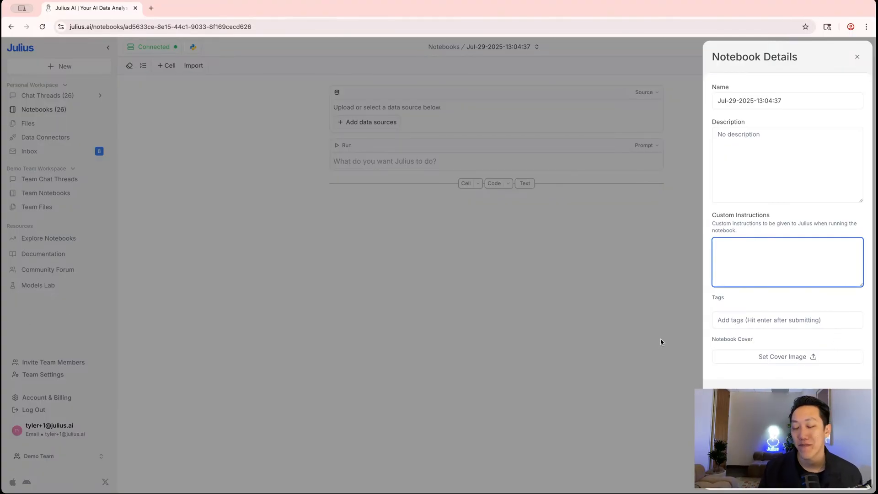
{"action": "left_click", "coordinate": [858, 57]}
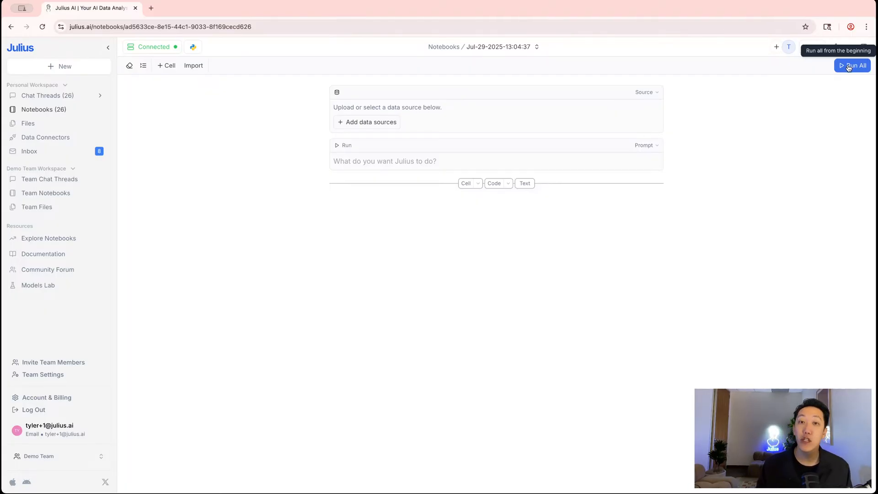
Upload the first three CSV files from the computer as the notebook's data sources
{"action": "left_click", "coordinate": [371, 127]}
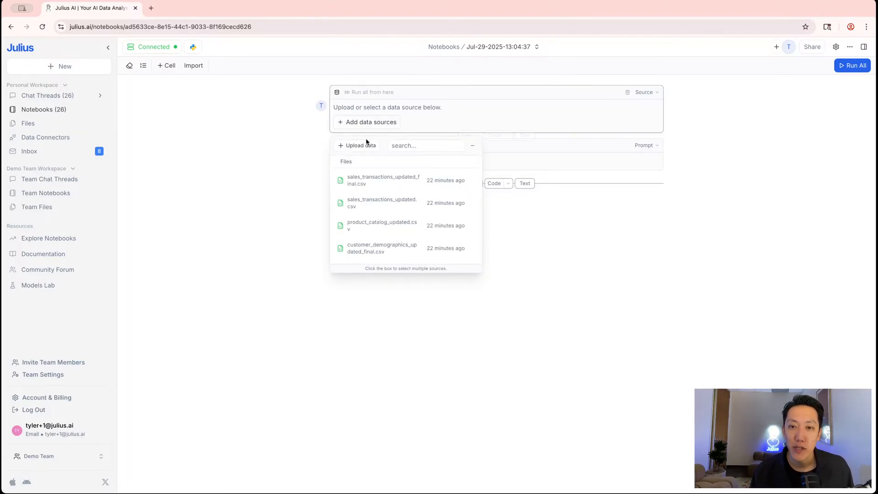
{"action": "left_click", "coordinate": [365, 145]}
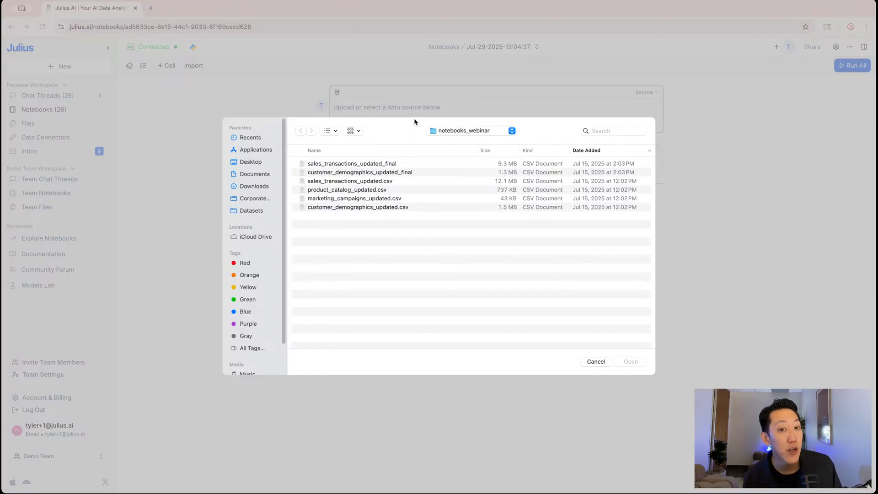
{"action": "left_click", "coordinate": [338, 163]}
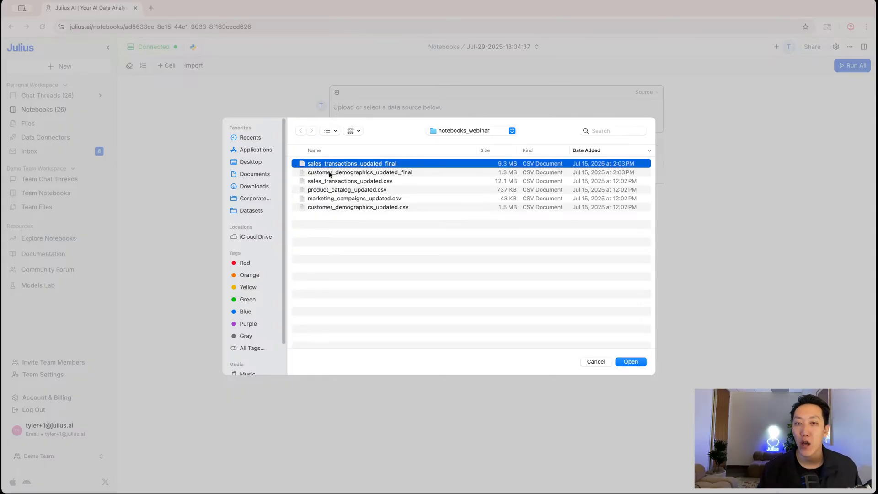
{"action": "left_click", "coordinate": [331, 182], "text": "shift"}
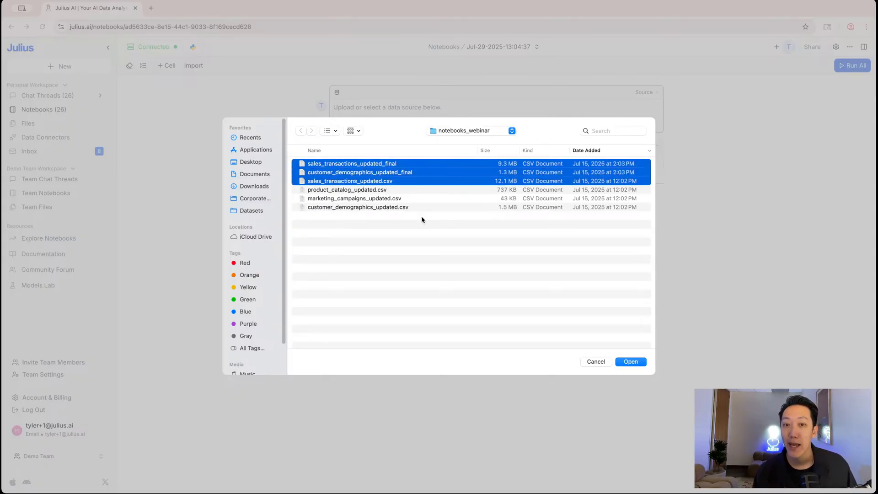
{"action": "left_click", "coordinate": [635, 364]}
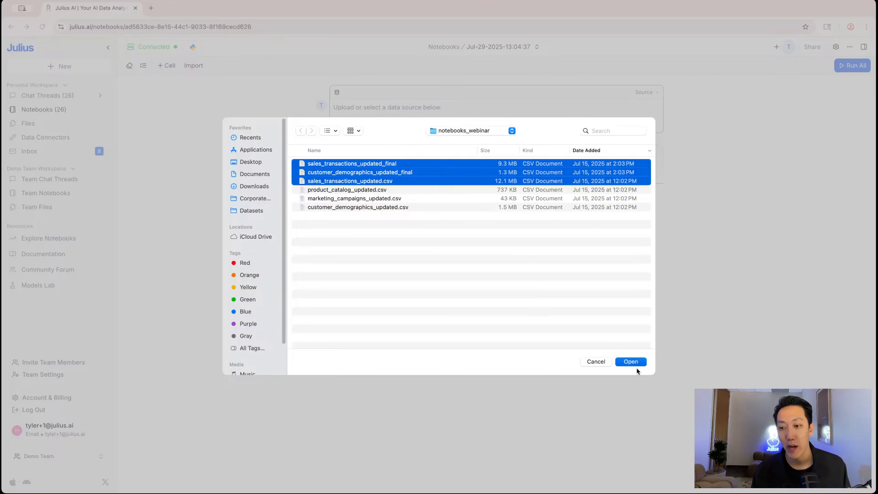
{"action": "left_click", "coordinate": [631, 362]}
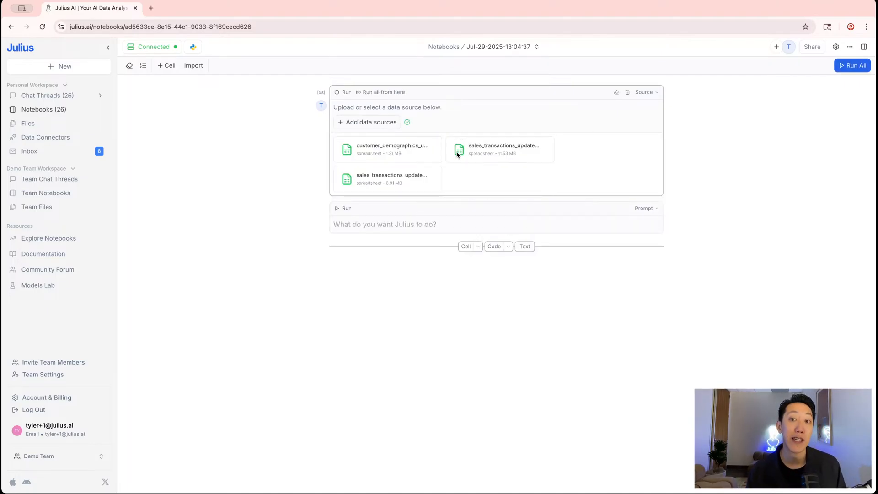
{"action": "left_click", "coordinate": [466, 199]}
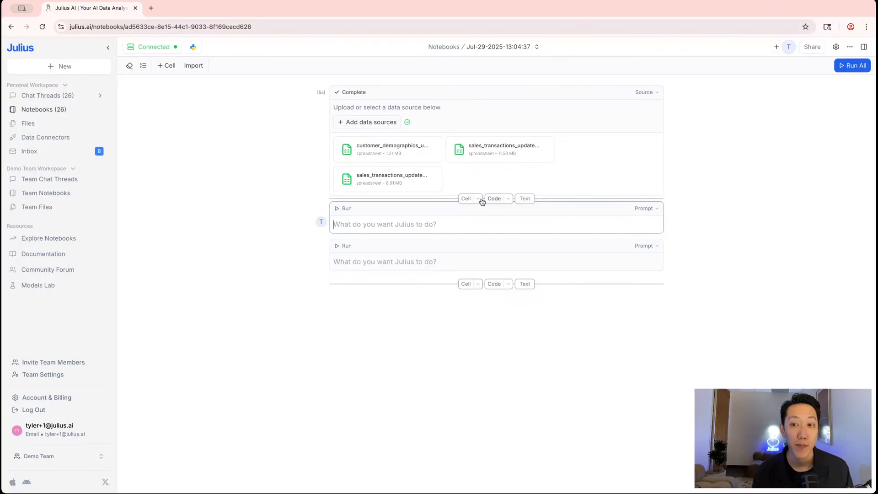
{"action": "left_click", "coordinate": [478, 198]}
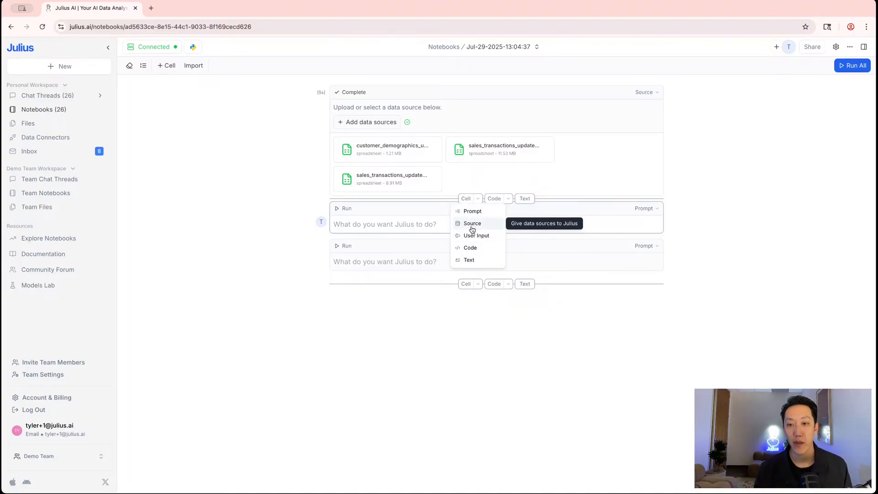
{"action": "left_click", "coordinate": [644, 208]}
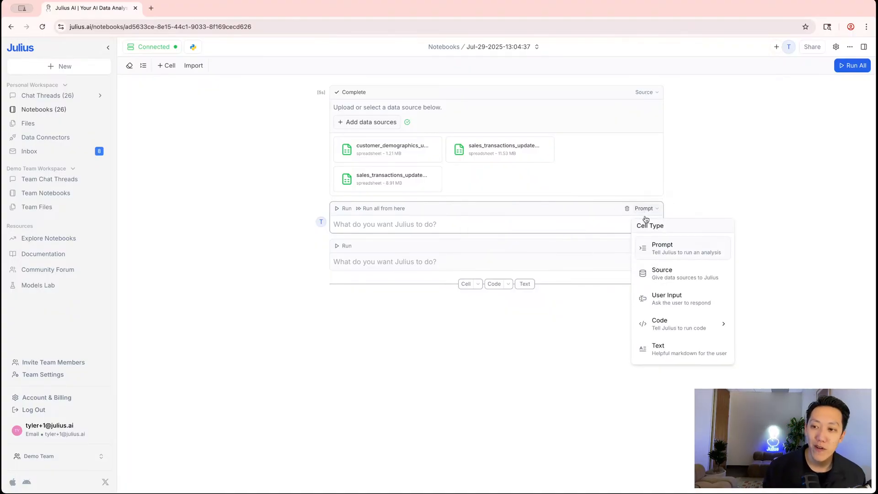
{"action": "left_click", "coordinate": [665, 276]}
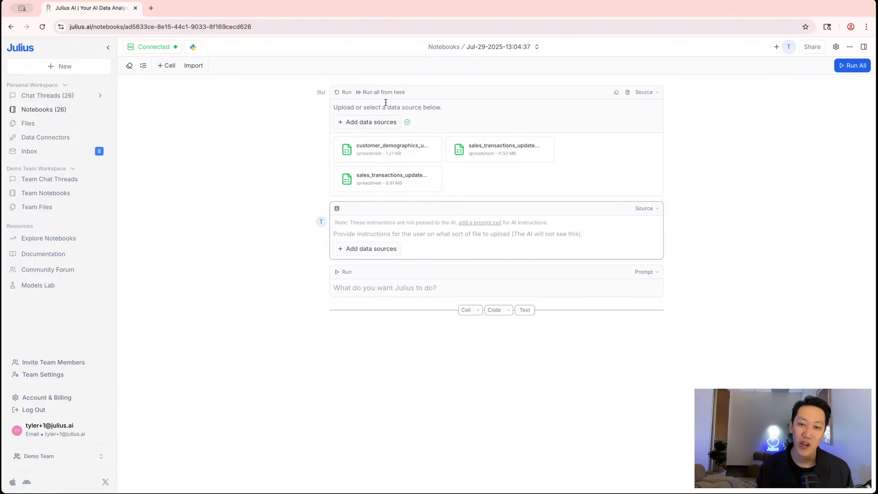
{"action": "left_click", "coordinate": [371, 248]}
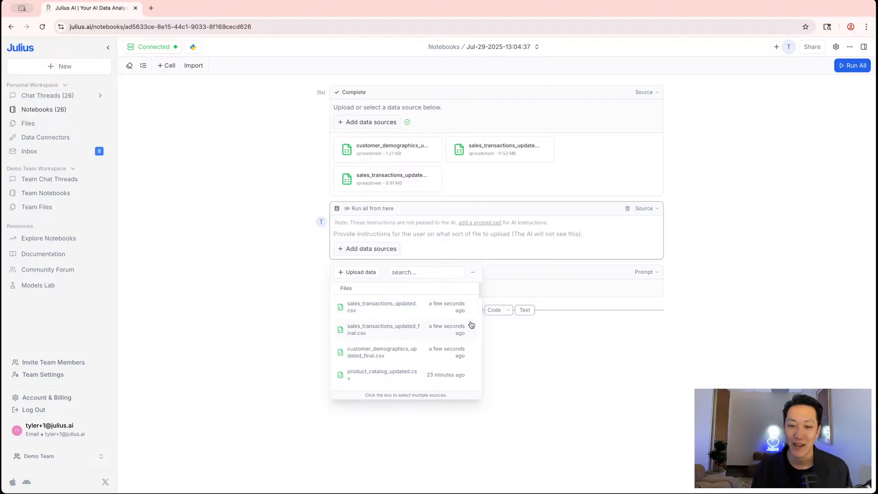
{"action": "scroll", "coordinate": [469, 341], "scroll_direction": "down", "scroll_amount": 5}
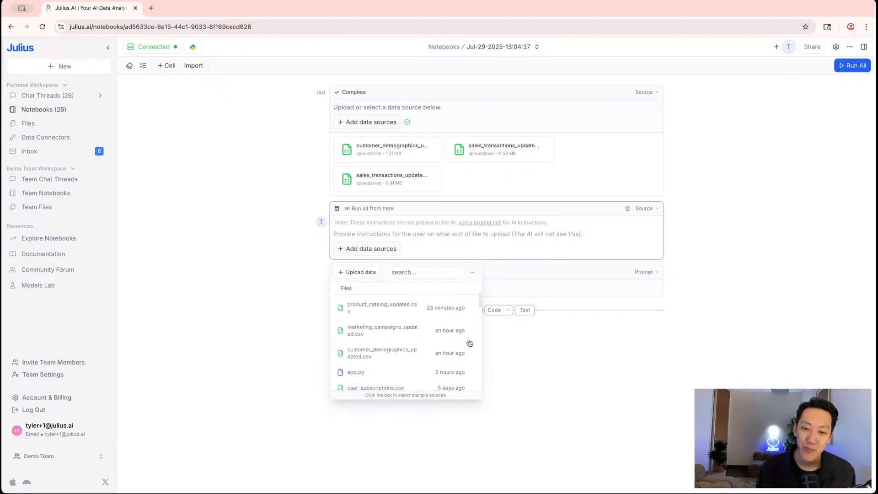
{"action": "scroll", "coordinate": [467, 339], "scroll_direction": "down", "scroll_amount": 10}
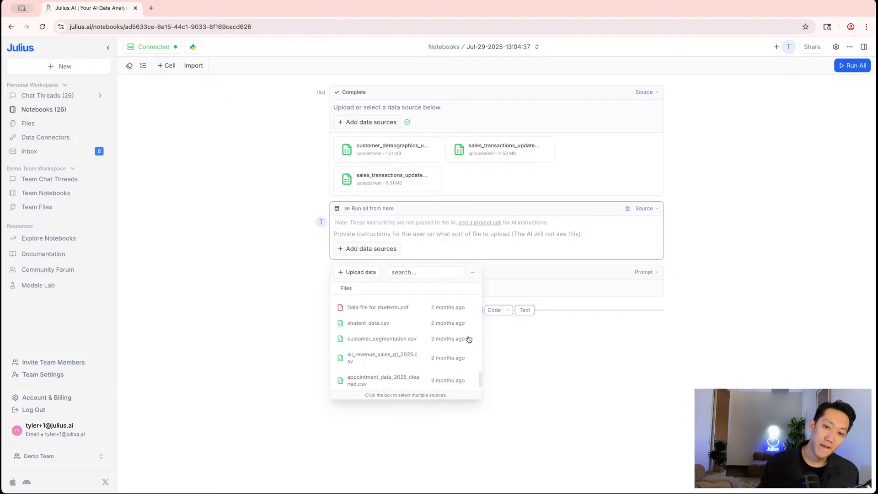
{"action": "scroll", "coordinate": [455, 378], "scroll_direction": "up", "scroll_amount": 15}
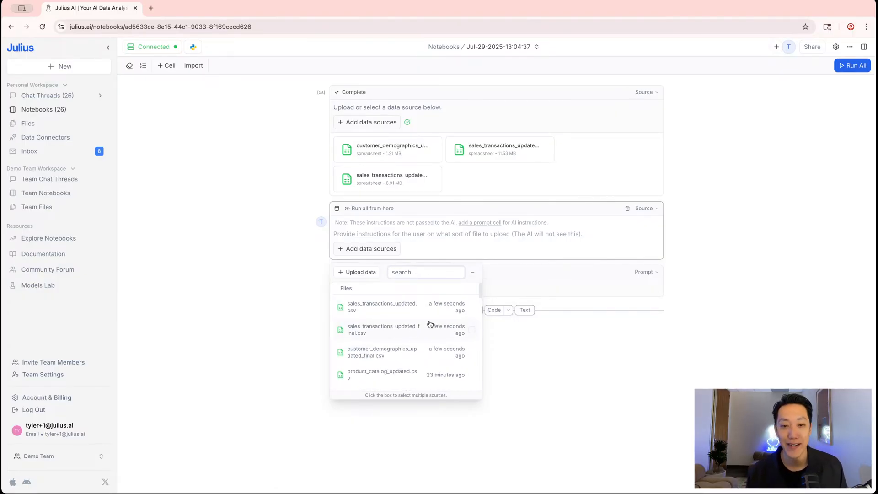
{"action": "left_click", "coordinate": [677, 243]}
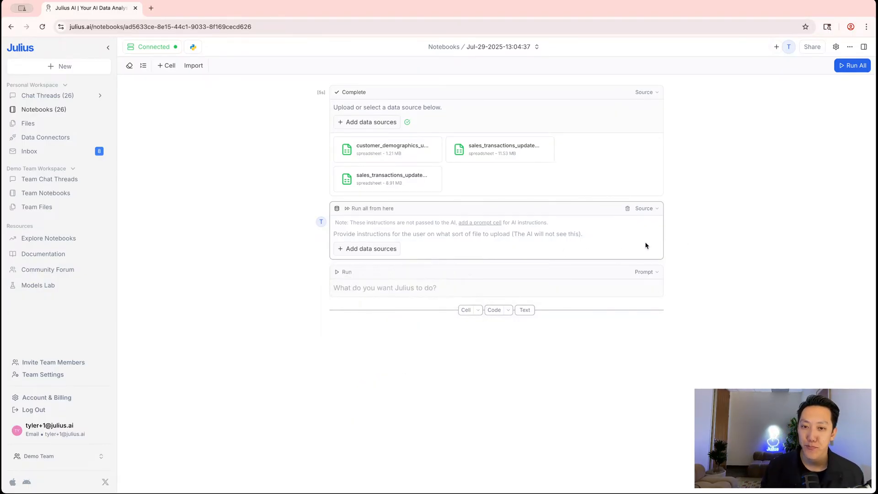
{"action": "left_click", "coordinate": [628, 210]}
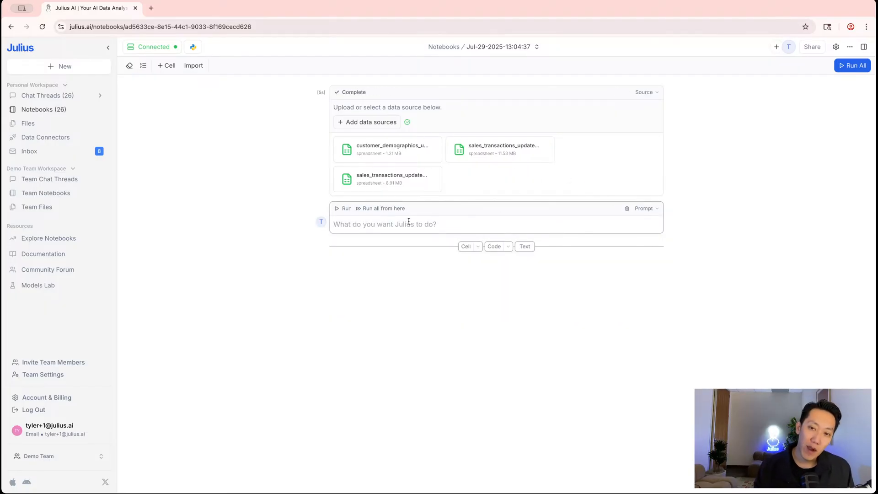
Run the prompt 'Load and preview the datasets I uploaded' and check the RAM/CPU monitor
{"action": "left_click", "coordinate": [423, 223]}
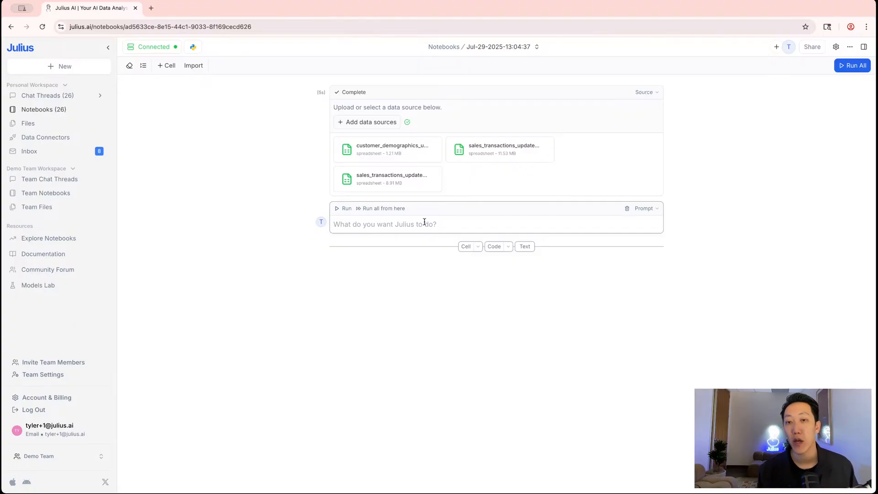
{"action": "type", "text": "Load an"}
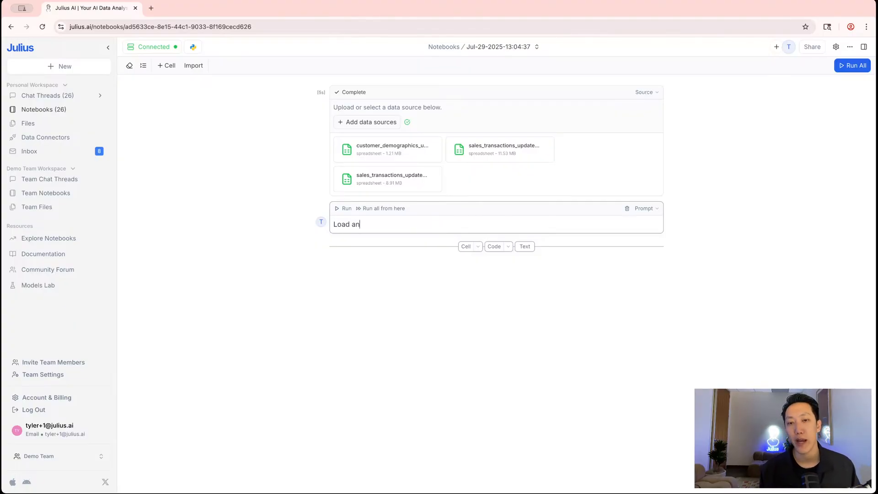
{"action": "type", "text": "d preview the datasets "}
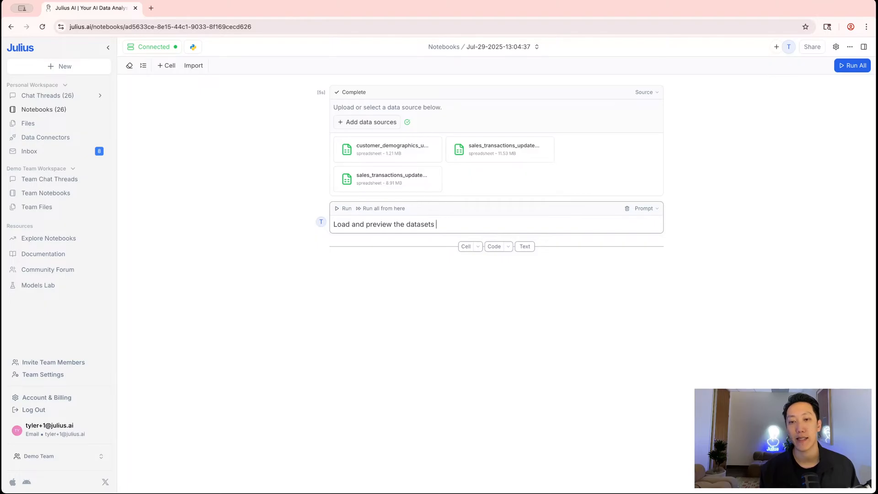
{"action": "type", "text": "I uploaded"}
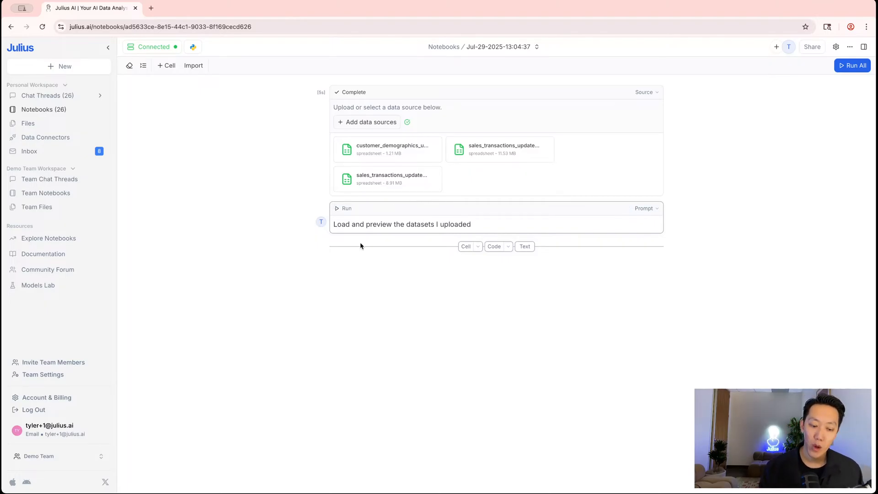
{"action": "key", "text": "shift+Return"}
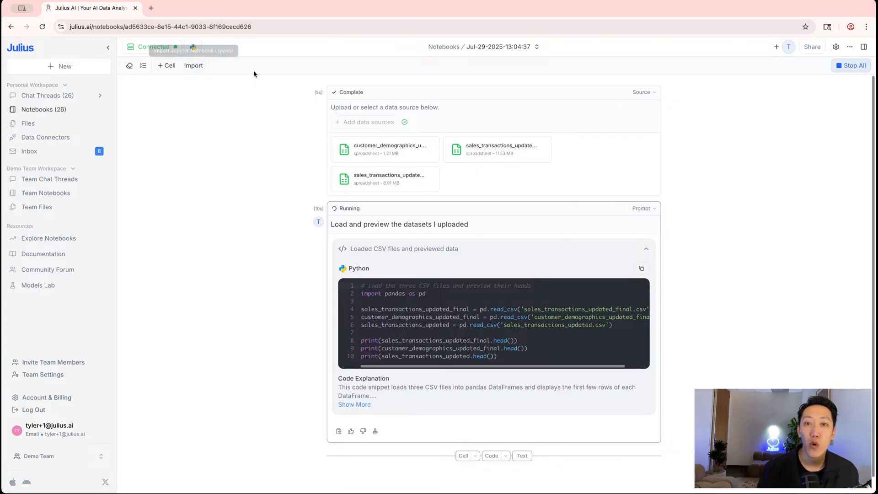
{"action": "left_click", "coordinate": [168, 50]}
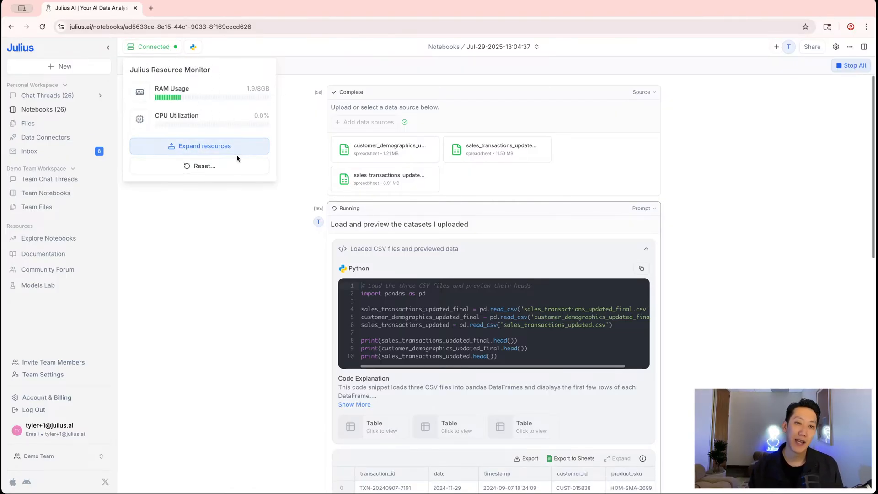
{"action": "scroll", "coordinate": [501, 227], "scroll_direction": "down", "scroll_amount": 7}
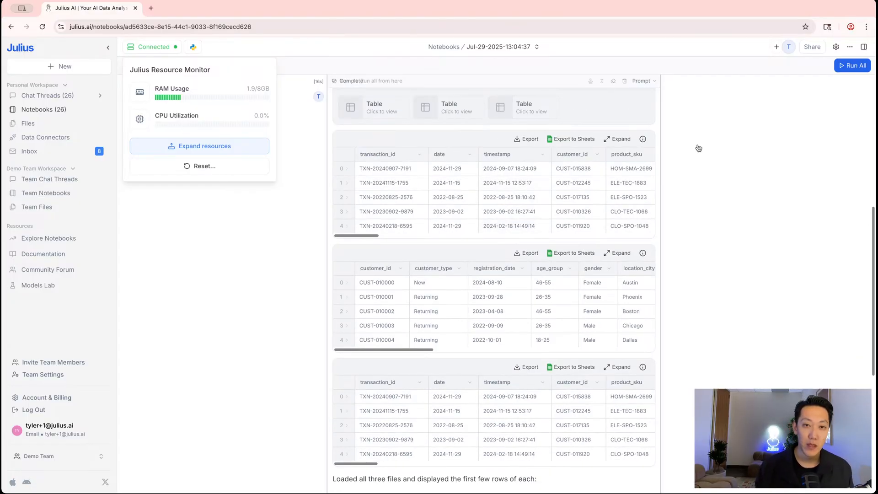
{"action": "scroll", "coordinate": [562, 170], "scroll_direction": "up", "scroll_amount": 3}
{"action": "scroll", "coordinate": [534, 251], "scroll_direction": "down", "scroll_amount": 10}
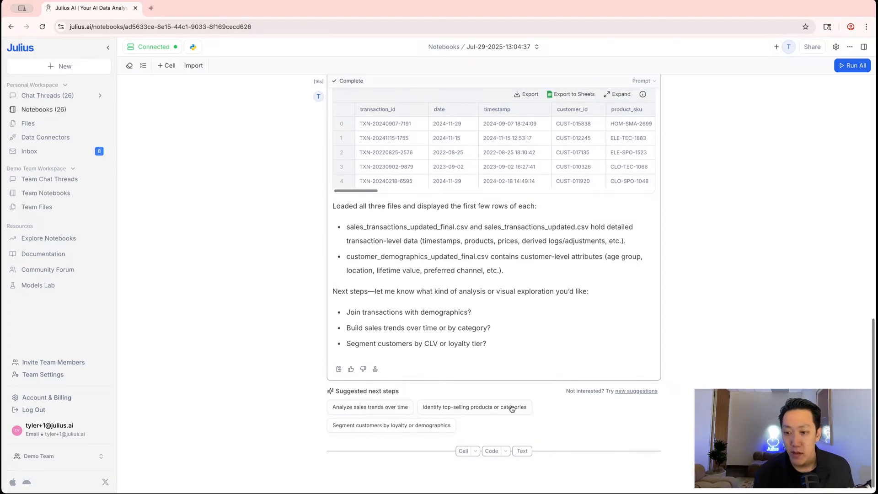
Preview customer_demographics_updated_final (8499 × 16) in Data Explorer, then insert a prompt cell below the data sources
{"action": "left_click", "coordinate": [865, 47]}
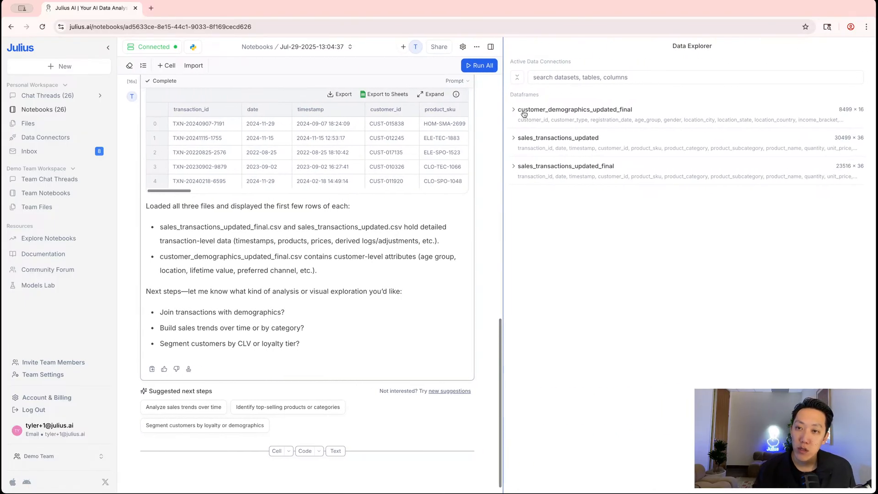
{"action": "left_click", "coordinate": [533, 112]}
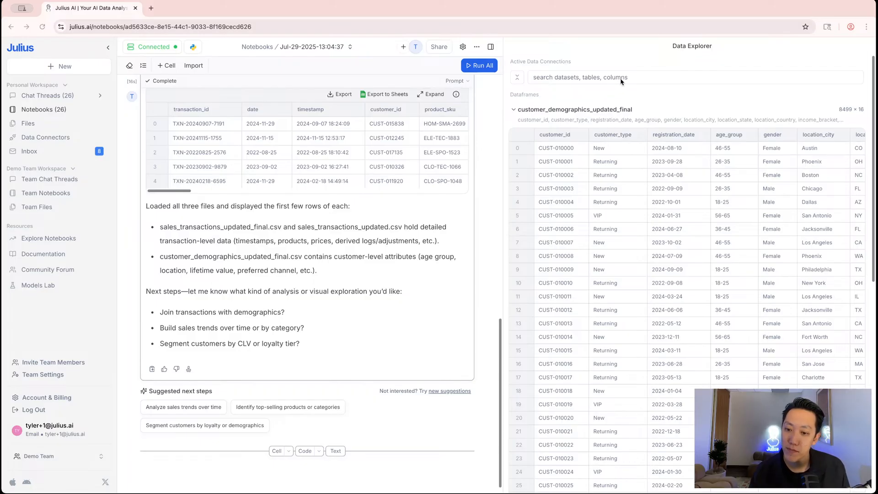
{"action": "scroll", "coordinate": [566, 380], "scroll_direction": "down", "scroll_amount": 9}
{"action": "scroll", "coordinate": [566, 380], "scroll_direction": "up", "scroll_amount": 9}
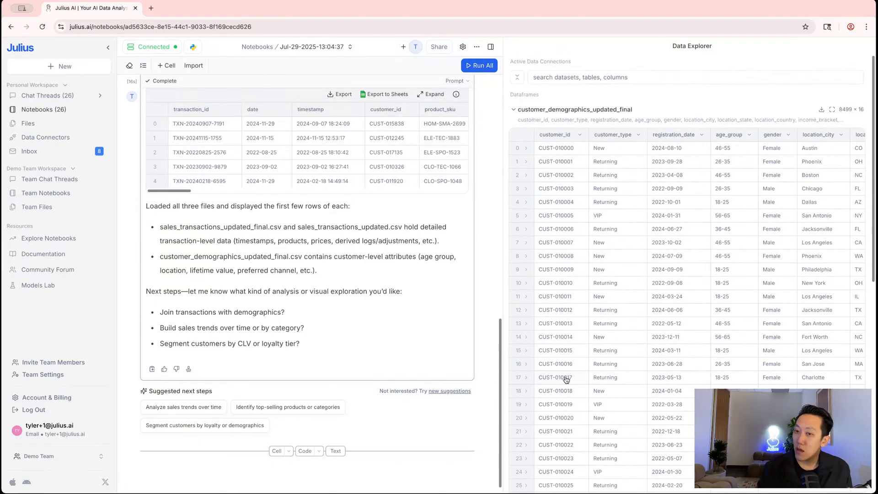
{"action": "scroll", "coordinate": [352, 361], "scroll_direction": "up", "scroll_amount": 8}
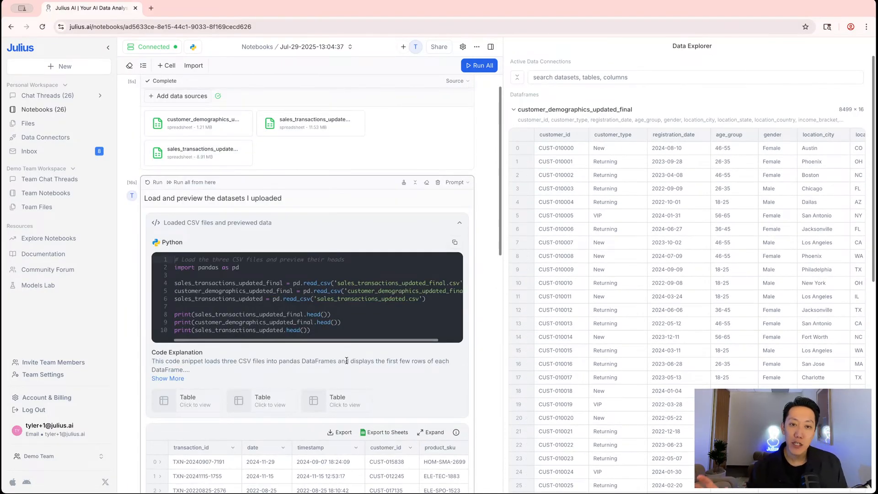
{"action": "scroll", "coordinate": [353, 372], "scroll_direction": "up", "scroll_amount": 1}
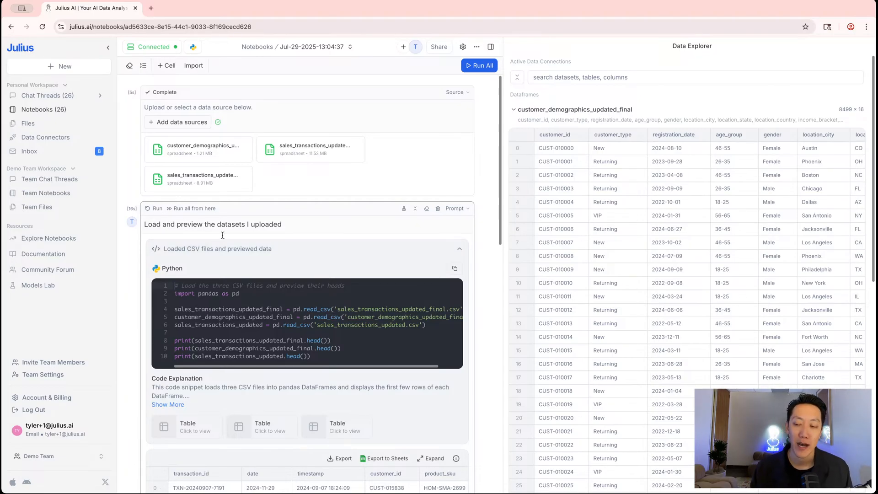
{"action": "scroll", "coordinate": [304, 263], "scroll_direction": "down", "scroll_amount": 8}
{"action": "scroll", "coordinate": [306, 272], "scroll_direction": "up", "scroll_amount": 7}
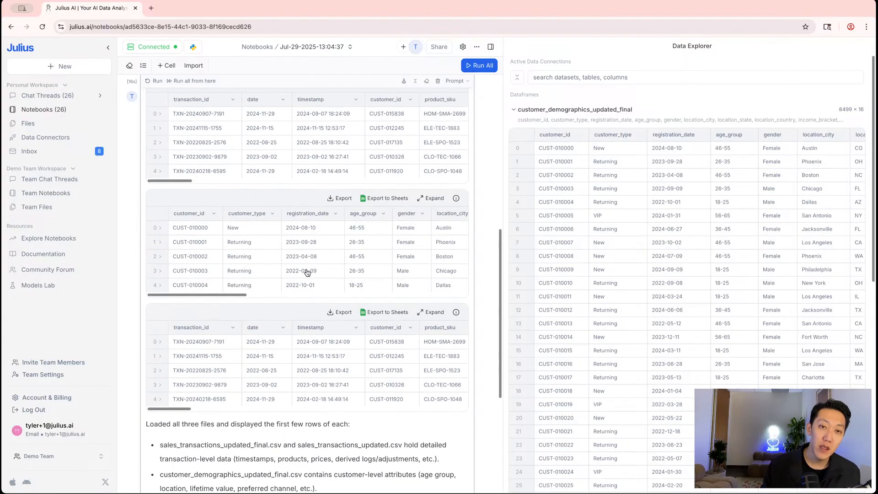
{"action": "scroll", "coordinate": [301, 278], "scroll_direction": "up", "scroll_amount": 2}
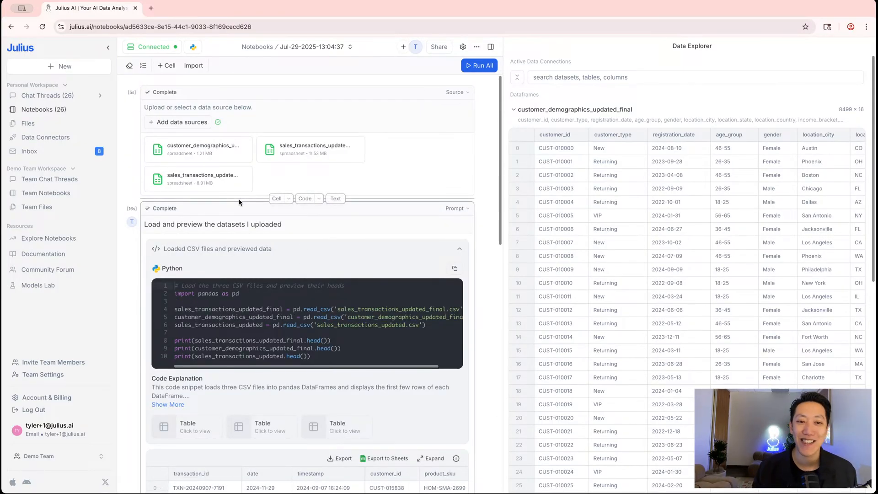
{"action": "left_click", "coordinate": [272, 199]}
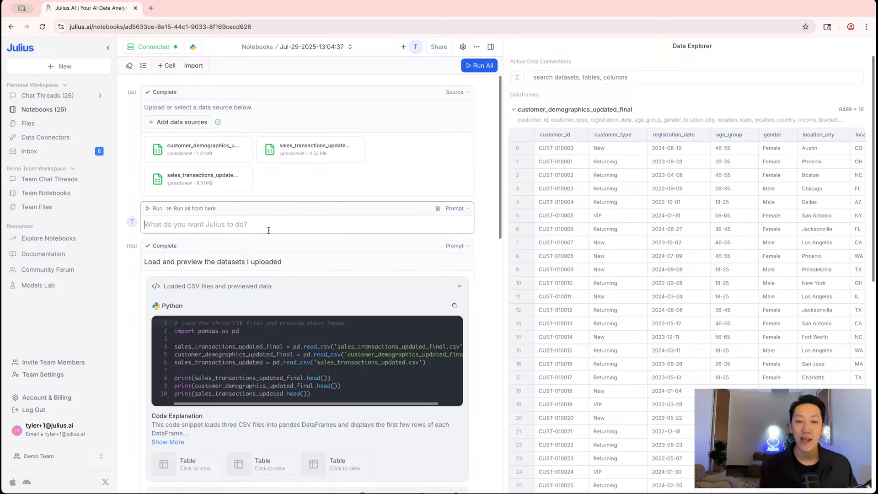
Start a prompt about filtering recently purchasing customers, then delete that unfinished cell
{"action": "type", "text": "Let's actually ju"}
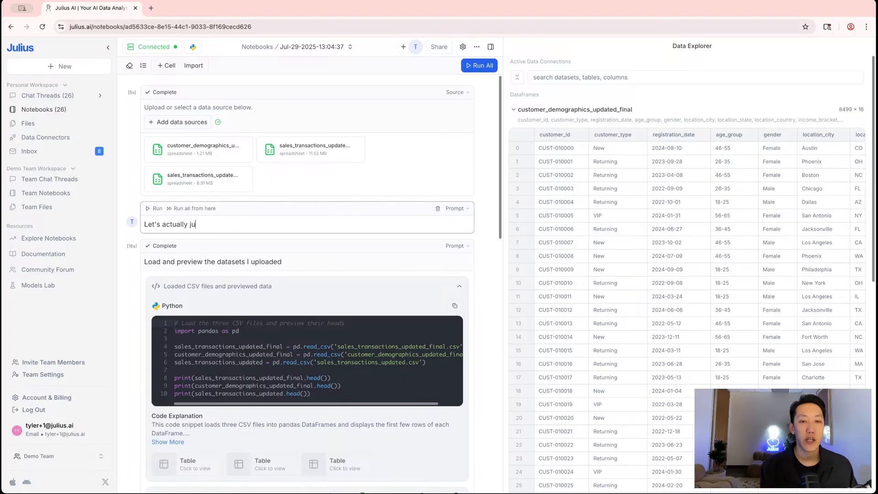
{"action": "type", "text": "st filter and only "}
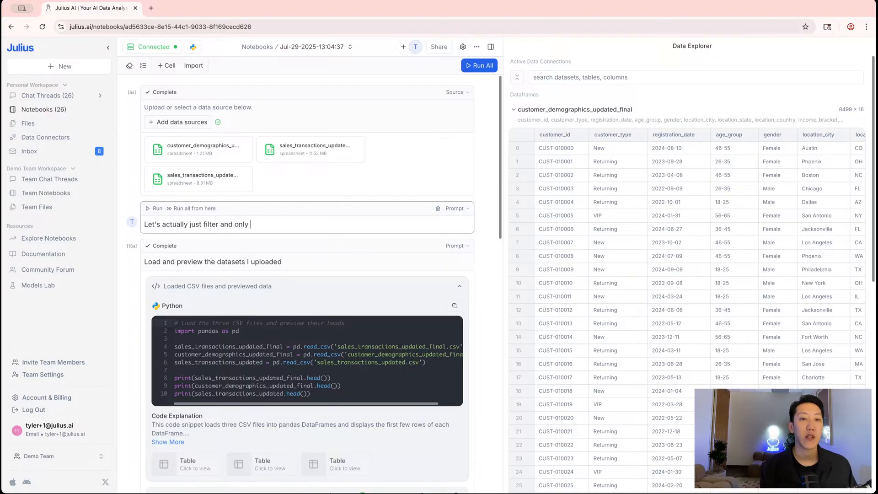
{"action": "type", "text": "look at"}
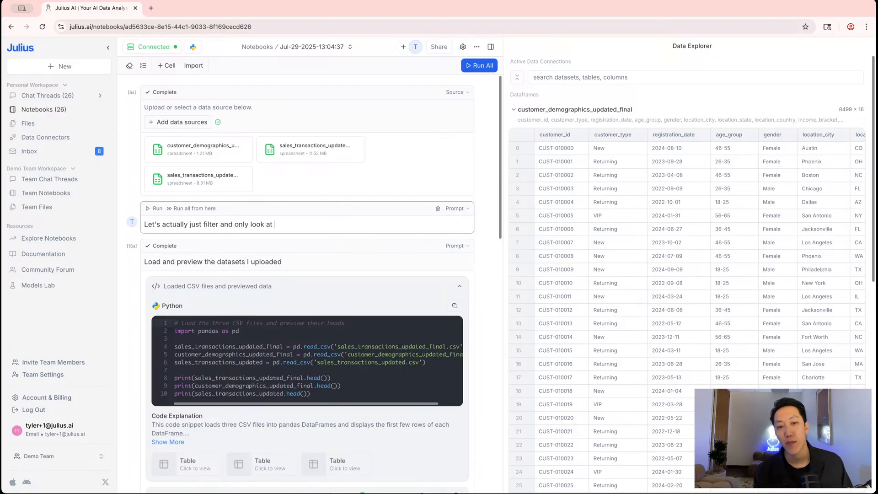
{"action": "type", "text": " customers that pur"}
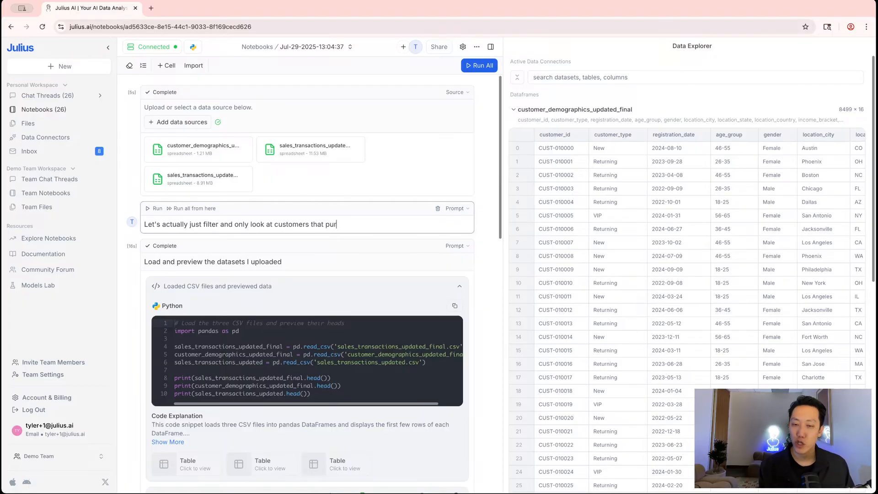
{"action": "type", "text": "hcased in the last 9"}
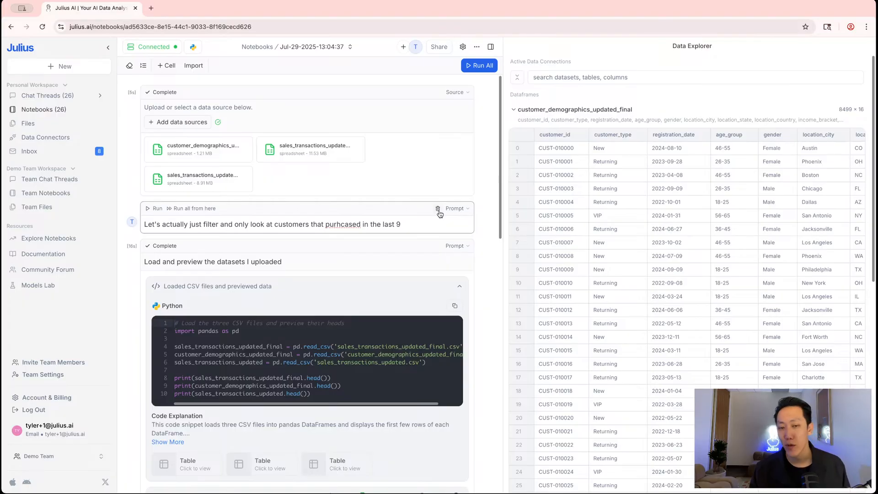
{"action": "left_click", "coordinate": [438, 210]}
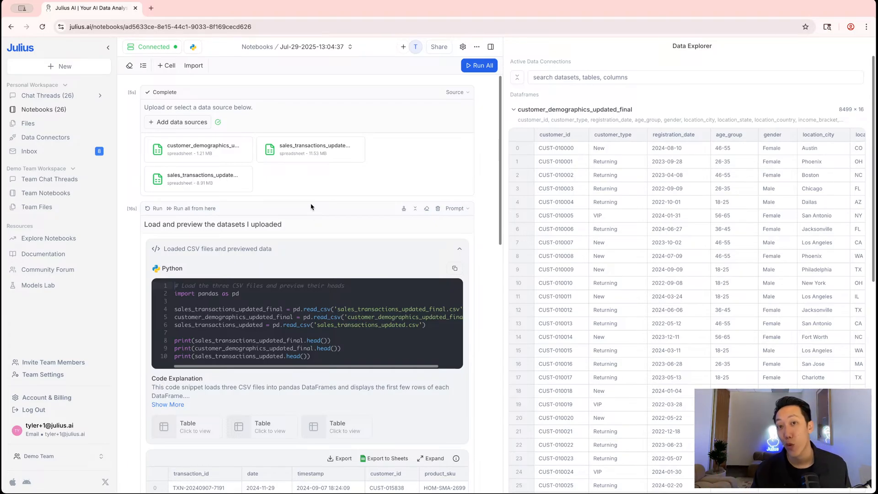
{"action": "scroll", "coordinate": [305, 208], "scroll_direction": "down", "scroll_amount": 7}
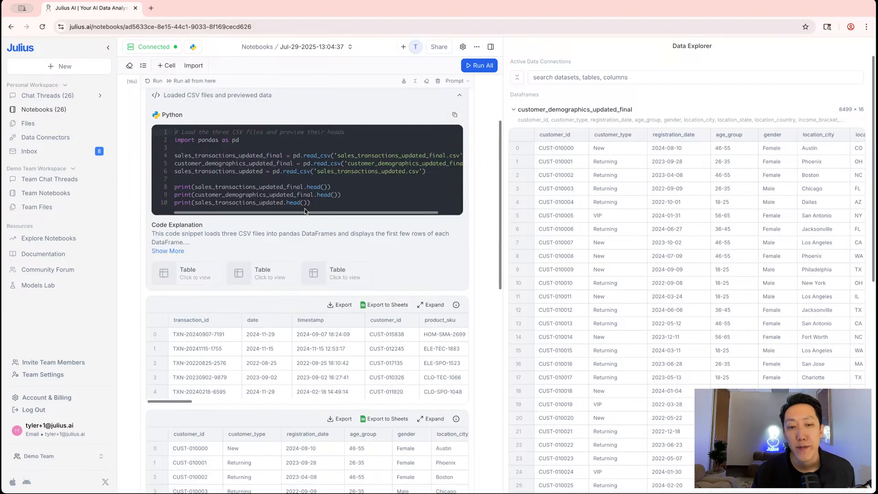
{"action": "scroll", "coordinate": [304, 211], "scroll_direction": "down", "scroll_amount": 1}
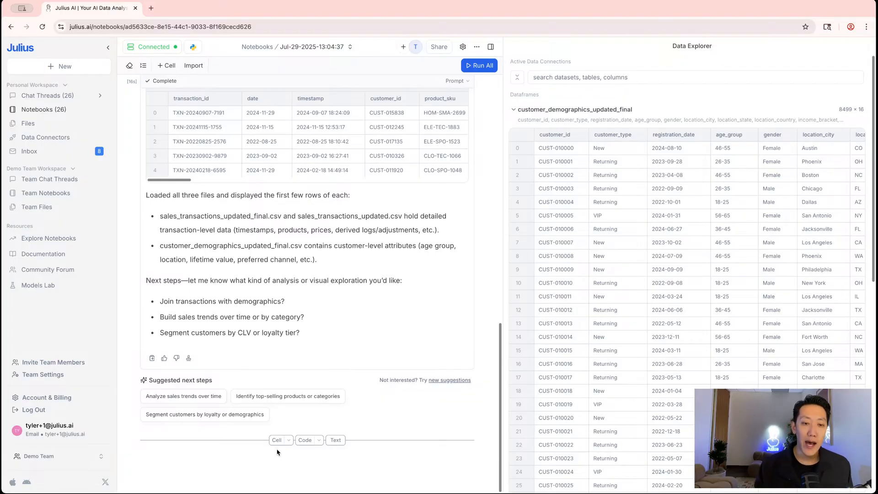
{"action": "scroll", "coordinate": [290, 333], "scroll_direction": "up", "scroll_amount": 8}
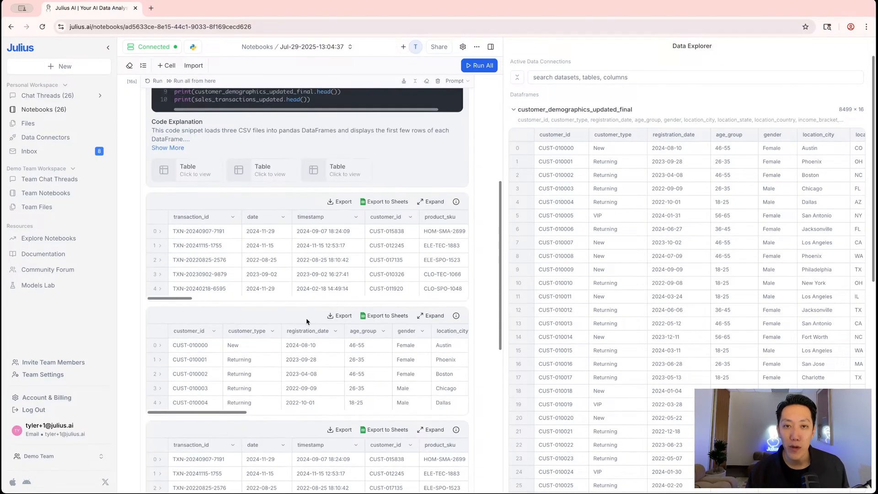
{"action": "scroll", "coordinate": [298, 259], "scroll_direction": "down", "scroll_amount": 8}
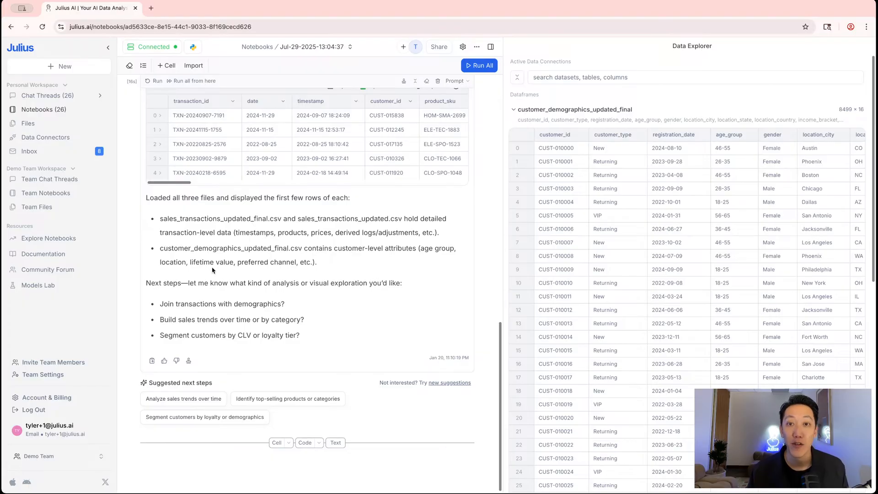
{"action": "scroll", "coordinate": [282, 360], "scroll_direction": "up", "scroll_amount": 6}
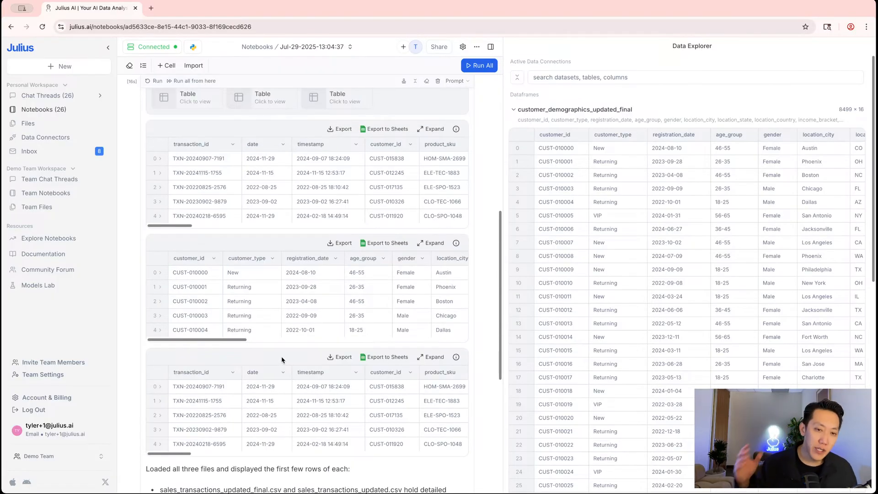
{"action": "scroll", "coordinate": [281, 360], "scroll_direction": "up", "scroll_amount": 7}
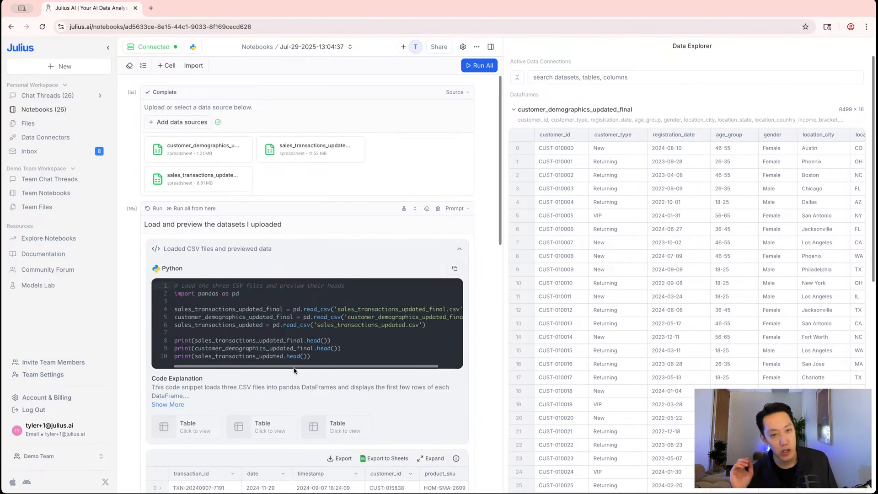
{"action": "scroll", "coordinate": [297, 357], "scroll_direction": "down", "scroll_amount": 7}
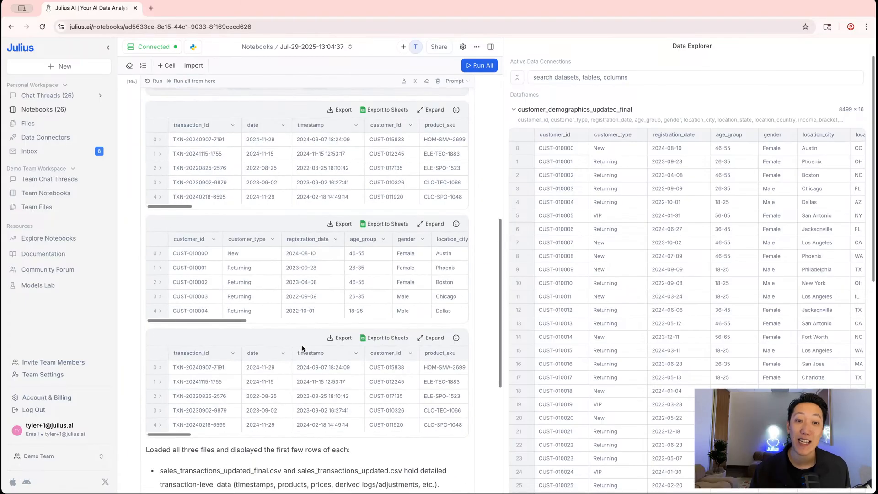
{"action": "scroll", "coordinate": [256, 297], "scroll_direction": "up", "scroll_amount": 6}
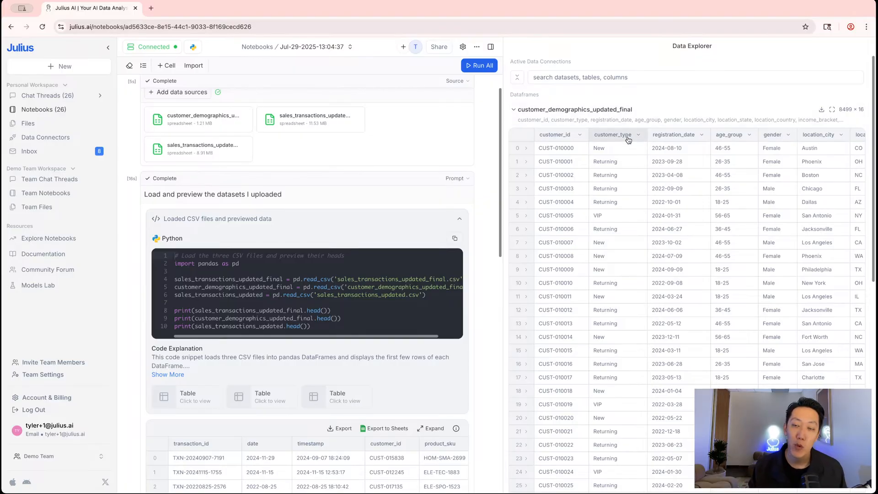
{"action": "scroll", "coordinate": [673, 152], "scroll_direction": "down", "scroll_amount": 3}
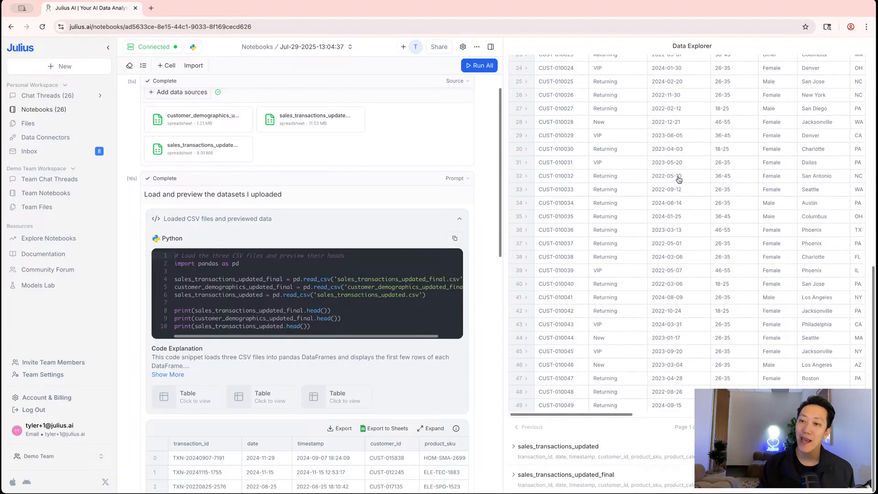
{"action": "scroll", "coordinate": [599, 187], "scroll_direction": "right", "scroll_amount": 5}
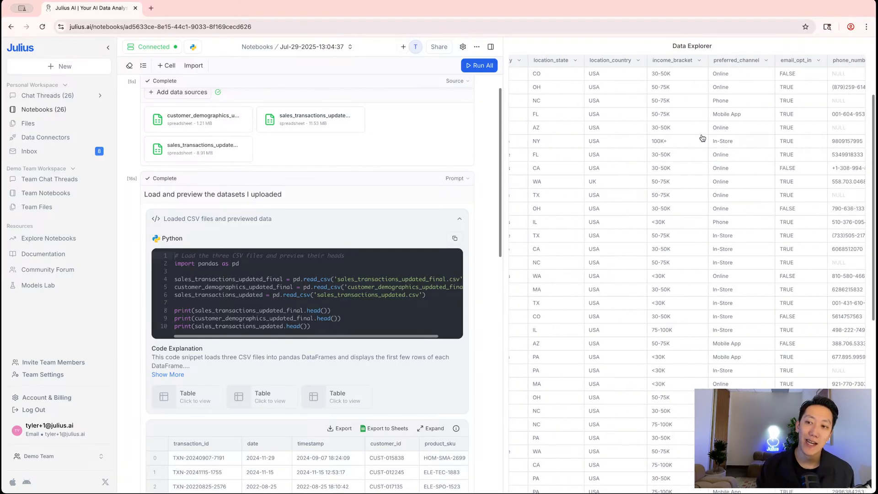
{"action": "scroll", "coordinate": [715, 130], "scroll_direction": "up", "scroll_amount": 3}
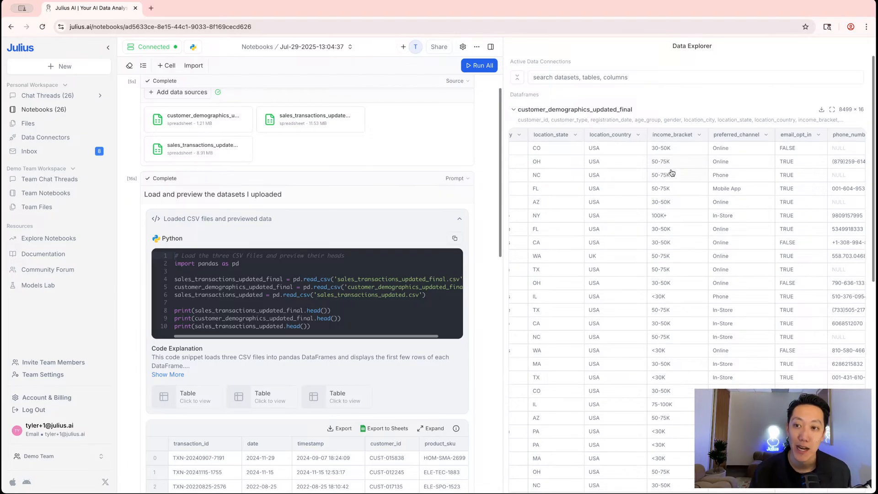
{"action": "scroll", "coordinate": [669, 173], "scroll_direction": "right", "scroll_amount": 4}
{"action": "scroll", "coordinate": [668, 173], "scroll_direction": "right", "scroll_amount": 3}
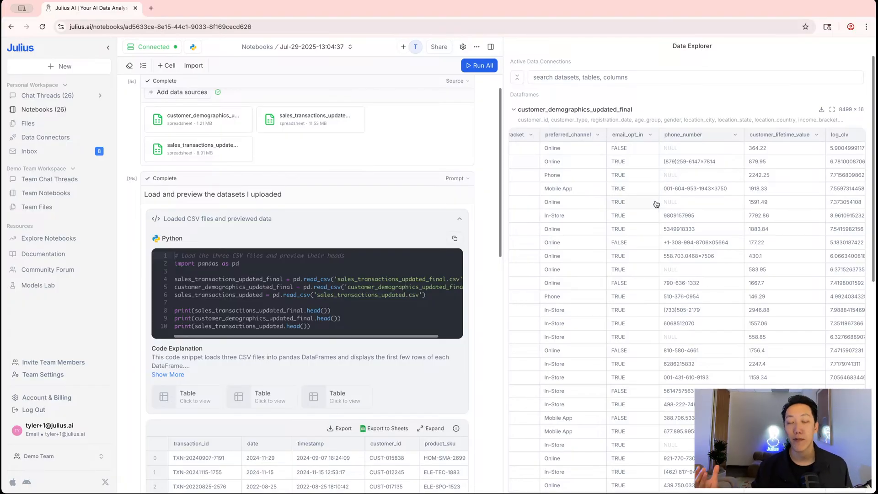
{"action": "scroll", "coordinate": [658, 192], "scroll_direction": "down", "scroll_amount": 1}
{"action": "scroll", "coordinate": [661, 191], "scroll_direction": "left", "scroll_amount": 10}
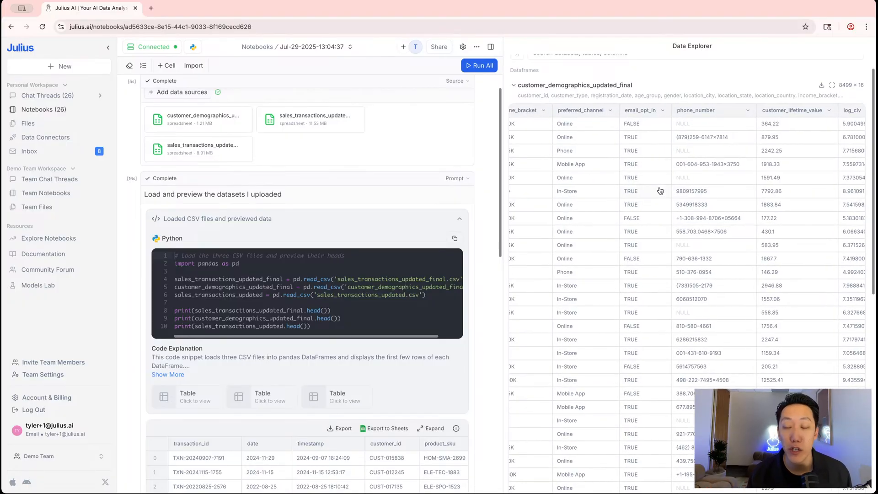
{"action": "scroll", "coordinate": [660, 191], "scroll_direction": "left", "scroll_amount": 3}
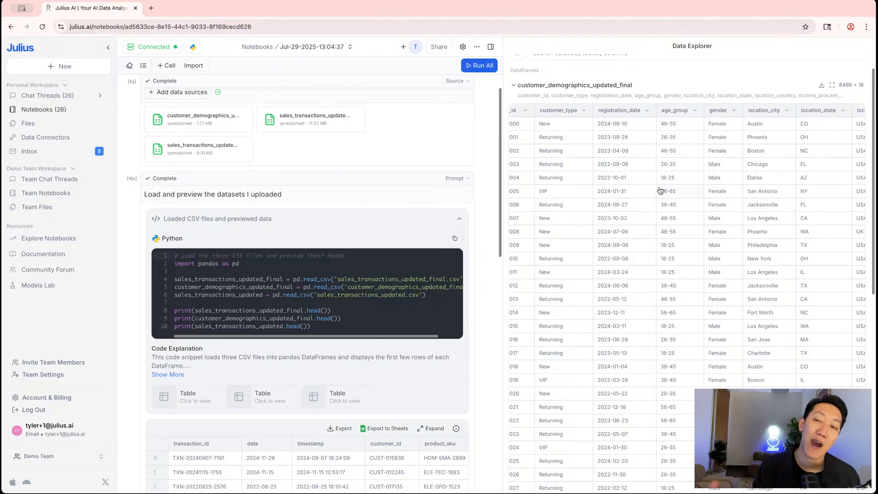
{"action": "scroll", "coordinate": [658, 190], "scroll_direction": "down", "scroll_amount": 6}
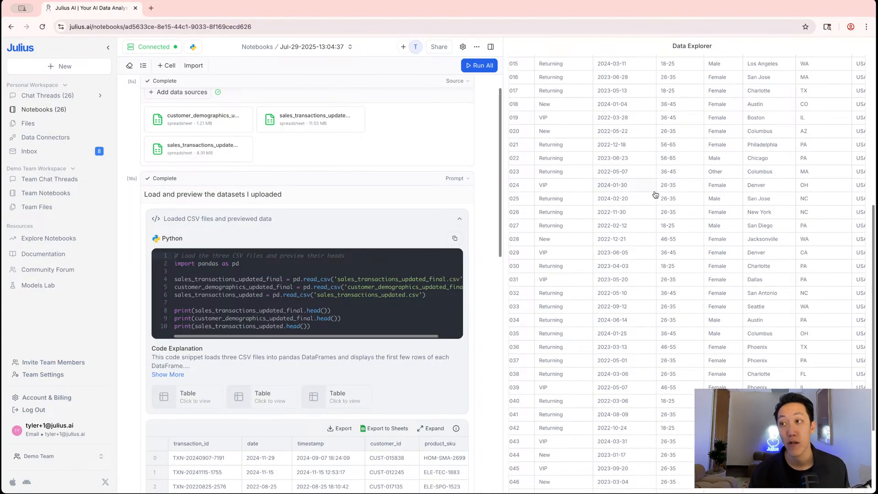
{"action": "scroll", "coordinate": [657, 192], "scroll_direction": "down", "scroll_amount": 5}
{"action": "scroll", "coordinate": [411, 141], "scroll_direction": "down", "scroll_amount": 10}
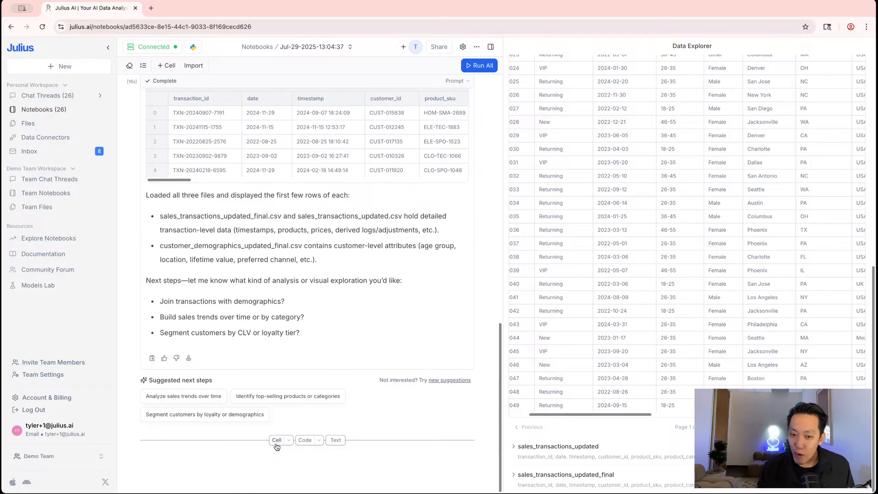
Add and run a prompt: 'Let's run some exploratory data analysis, and look for any interesting trends or insights in the data before we dive in.'
{"action": "left_click", "coordinate": [277, 441]}
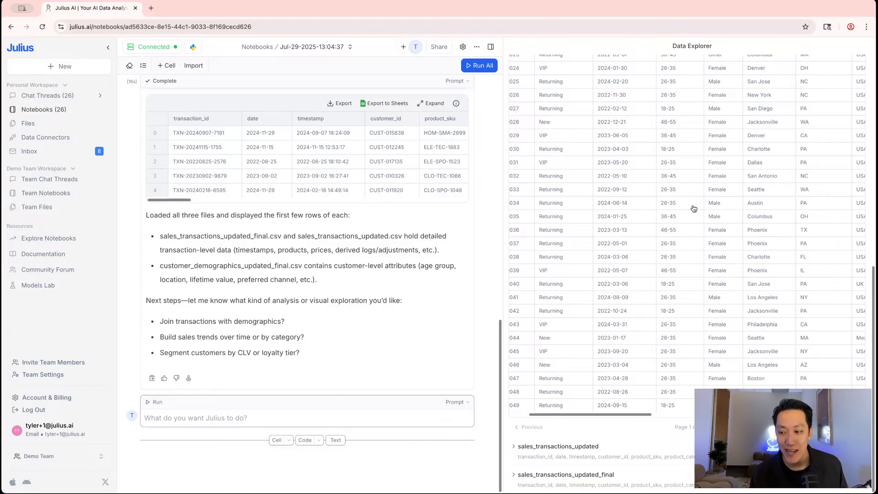
{"action": "left_click", "coordinate": [197, 416]}
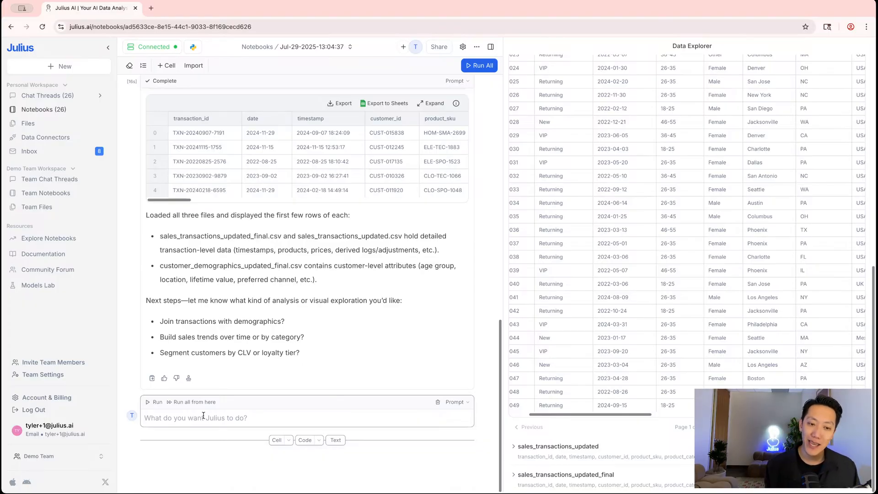
{"action": "type", "text": "Let's "}
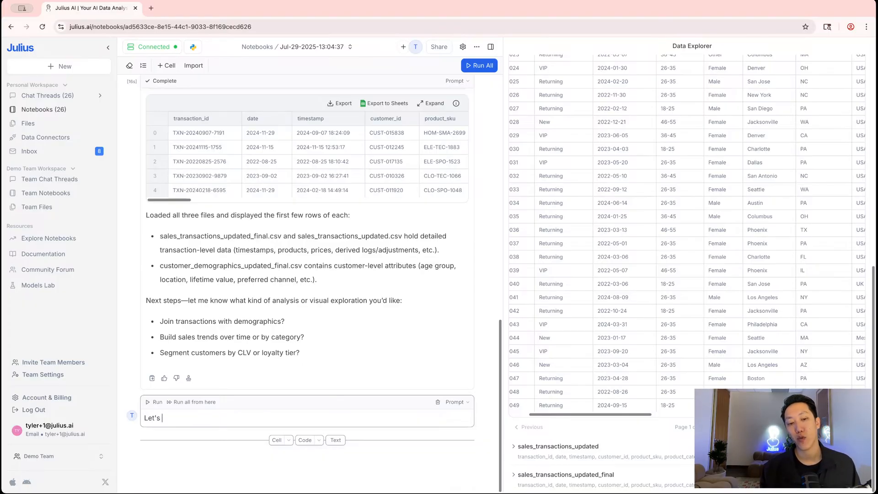
{"action": "type", "text": "run some expl"}
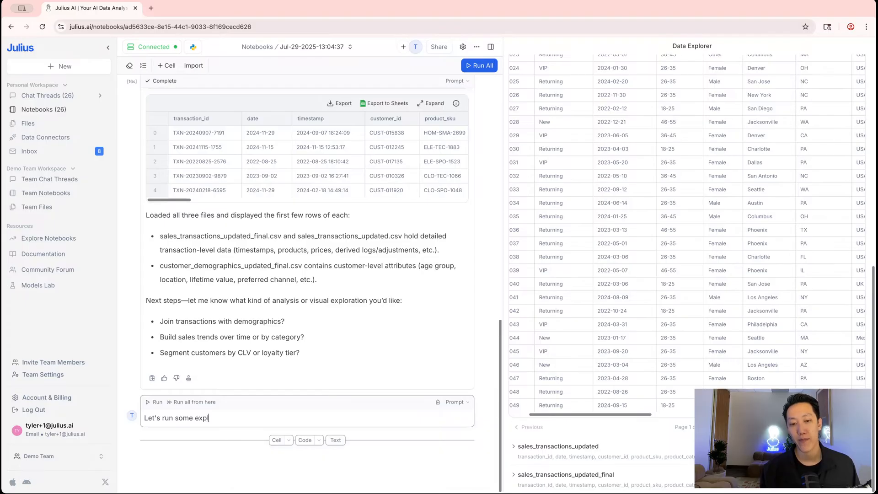
{"action": "type", "text": "oratory data analysis"}
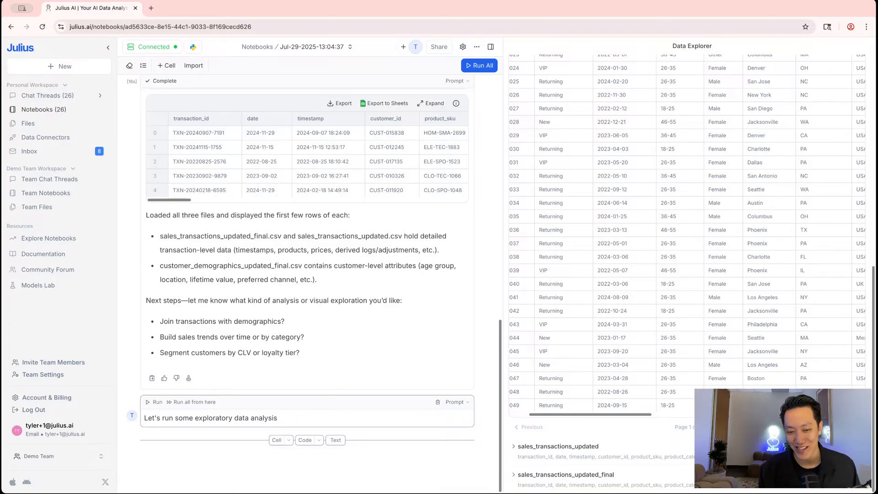
{"action": "type", "text": ", and look for an"}
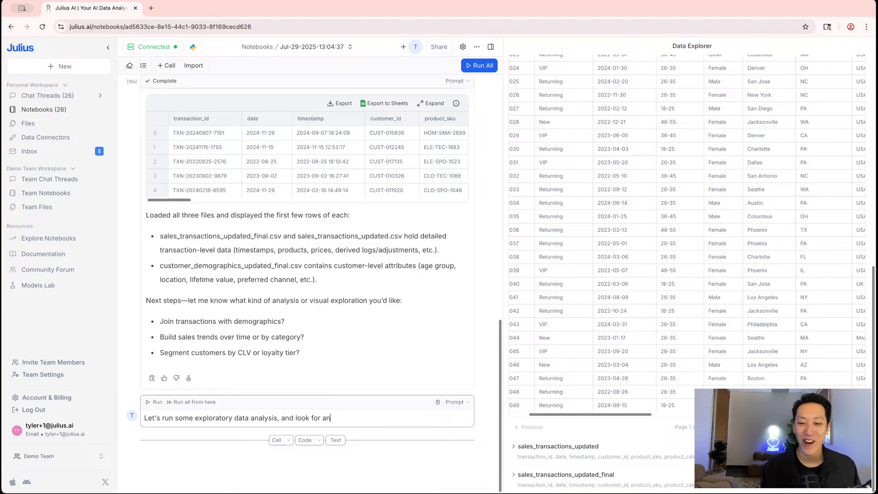
{"action": "type", "text": "y interesting trends or insg"}
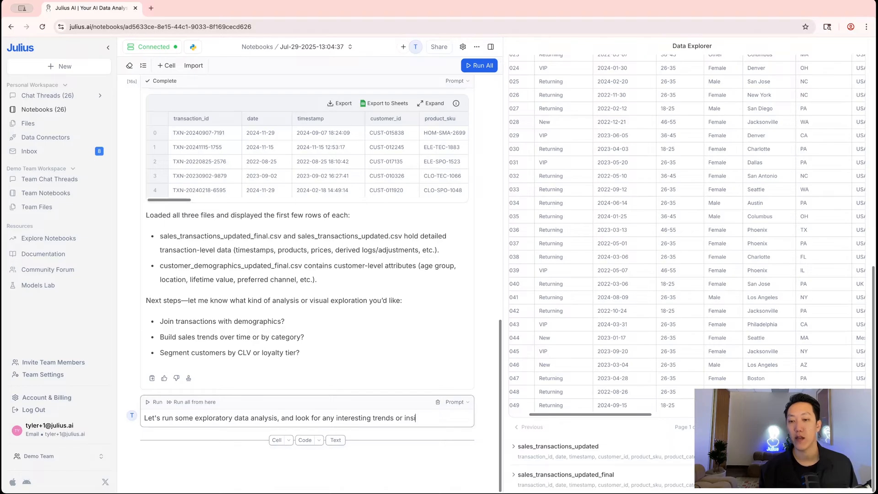
{"action": "type", "text": "hts in t"}
{"action": "key", "text": "BackSpace"}
{"action": "key", "text": "BackSpace"}
{"action": "key", "text": "BackSpace"}
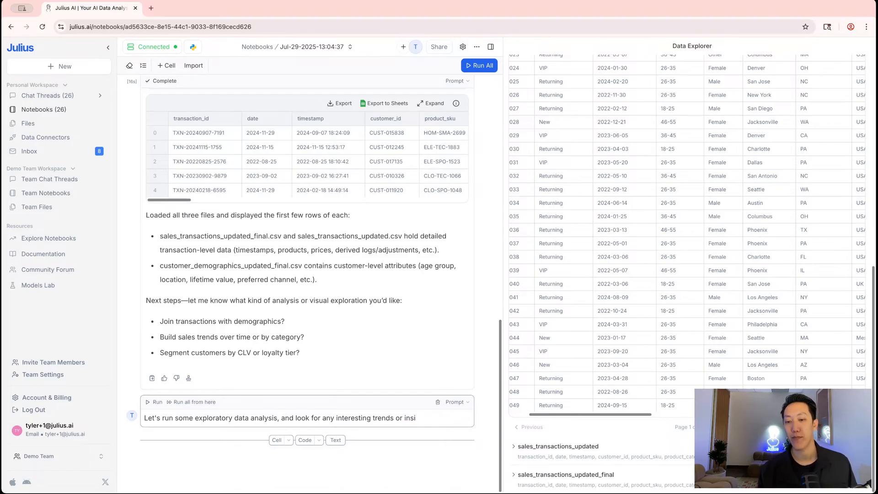
{"action": "type", "text": "ghts in the data bef"}
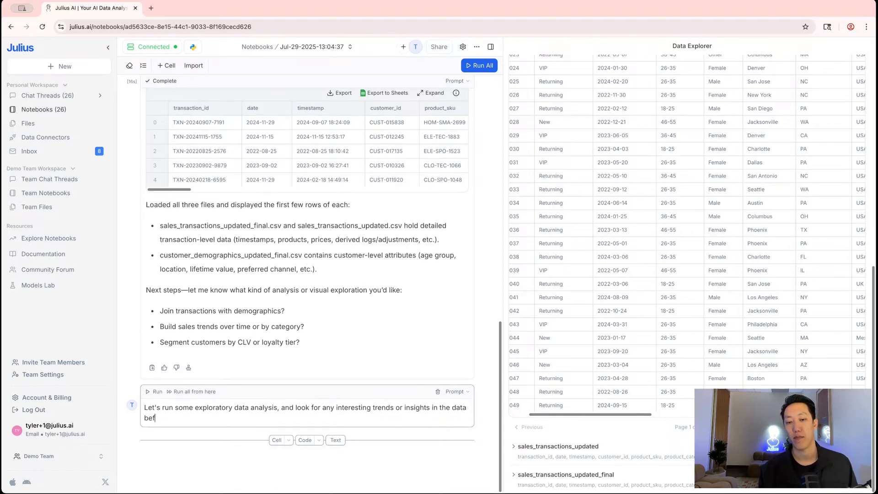
{"action": "type", "text": "ore we dive in."}
{"action": "key", "text": "Return"}
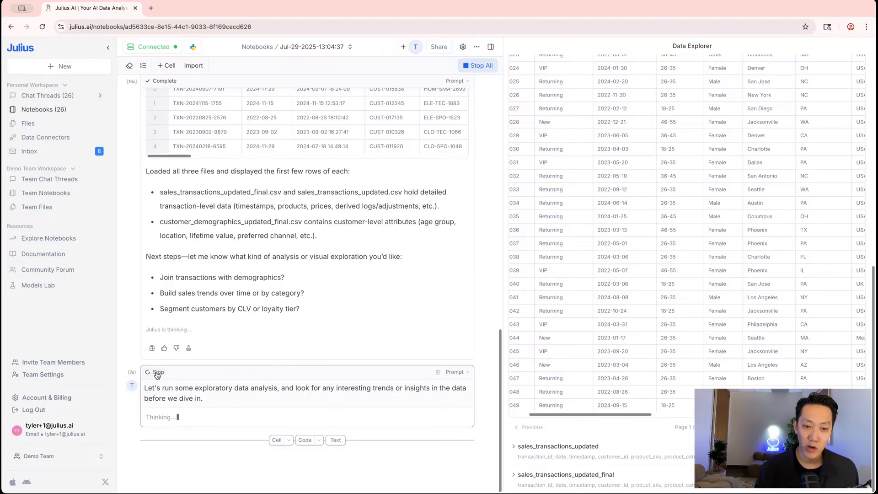
Review the generated Python code, the ApexCharts sales dashboard and the key take-aways as the analysis completes
{"action": "scroll", "coordinate": [157, 356], "scroll_direction": "up", "scroll_amount": 5}
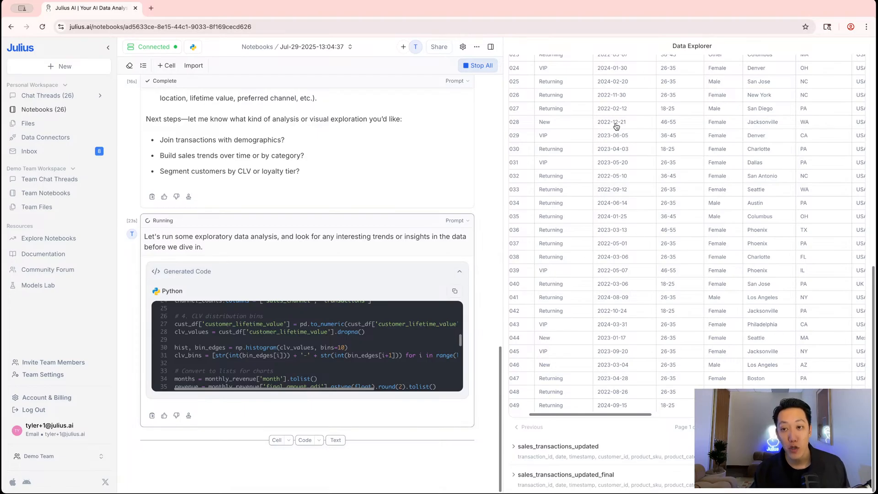
{"action": "scroll", "coordinate": [616, 127], "scroll_direction": "up", "scroll_amount": 10}
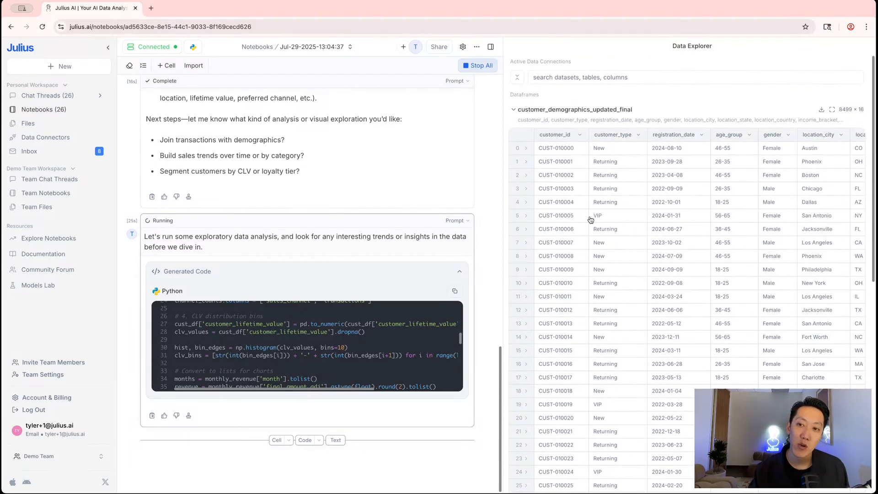
{"action": "scroll", "coordinate": [597, 240], "scroll_direction": "down", "scroll_amount": 1}
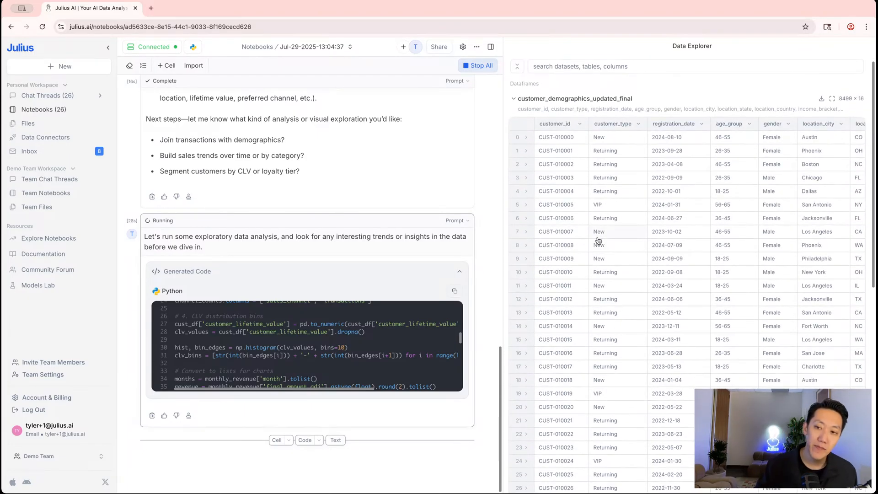
{"action": "scroll", "coordinate": [265, 434], "scroll_direction": "up", "scroll_amount": 1}
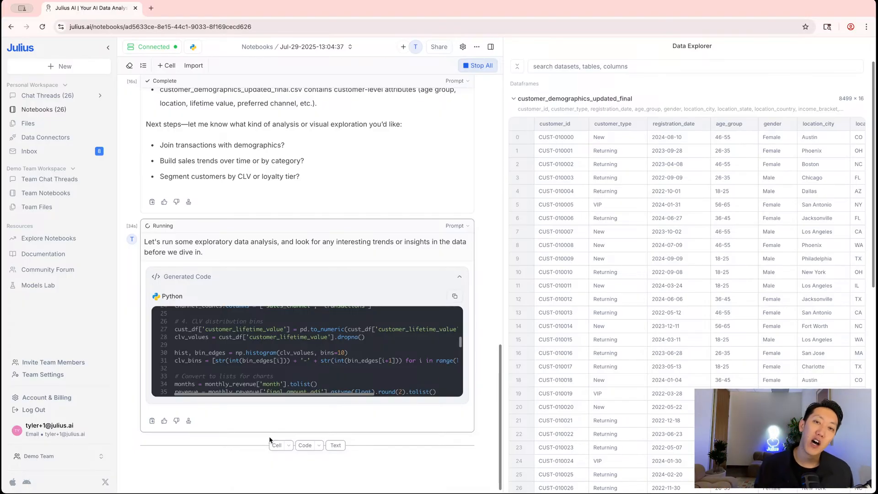
{"action": "scroll", "coordinate": [275, 450], "scroll_direction": "down", "scroll_amount": 1}
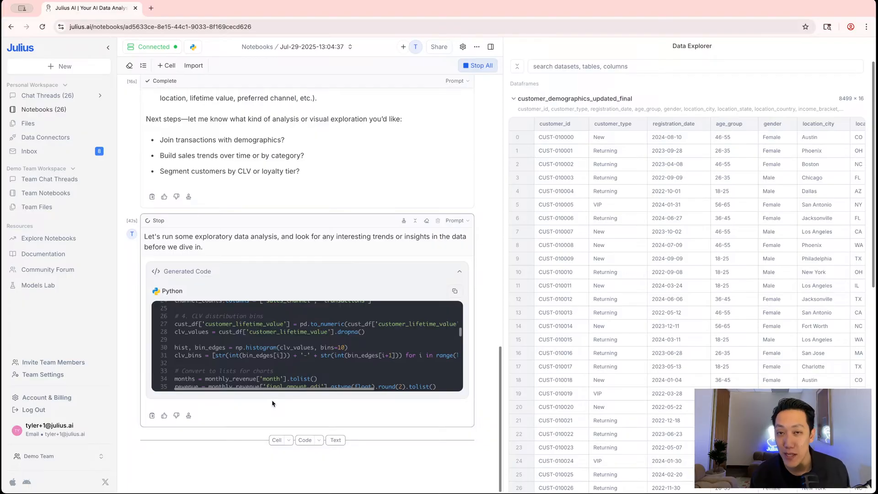
{"action": "scroll", "coordinate": [276, 393], "scroll_direction": "down", "scroll_amount": 4}
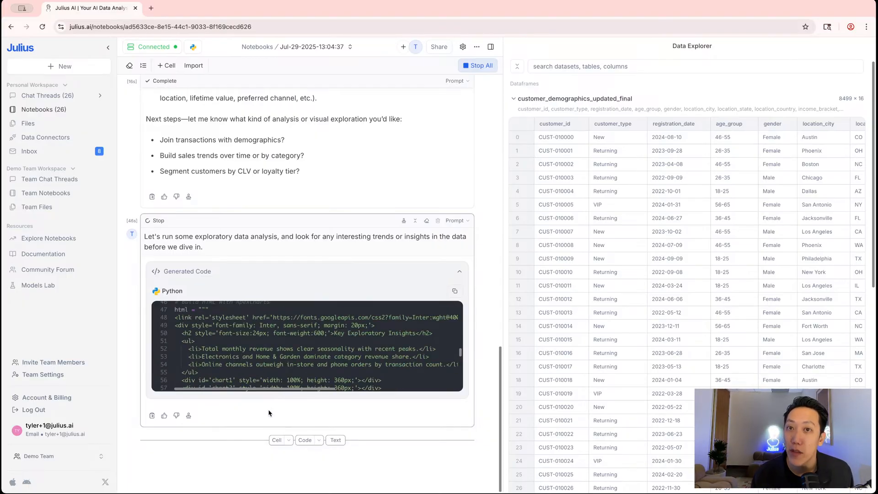
{"action": "scroll", "coordinate": [270, 386], "scroll_direction": "down", "scroll_amount": 5}
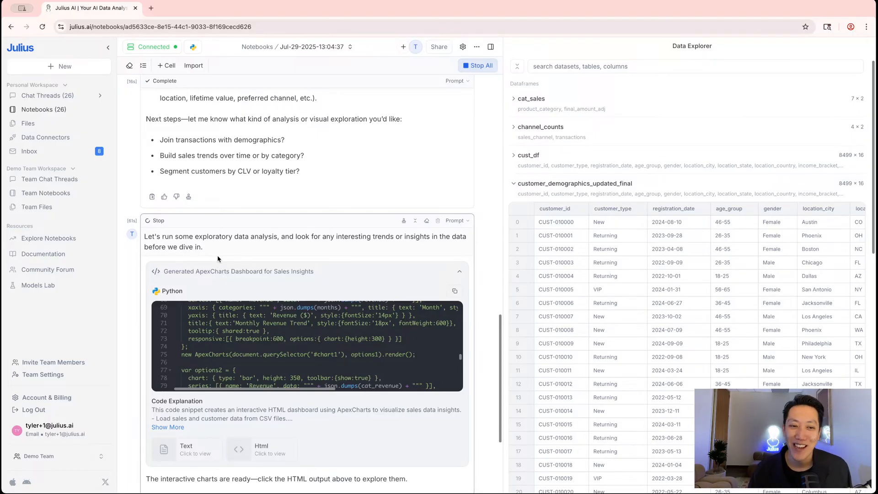
{"action": "scroll", "coordinate": [220, 259], "scroll_direction": "down", "scroll_amount": 5}
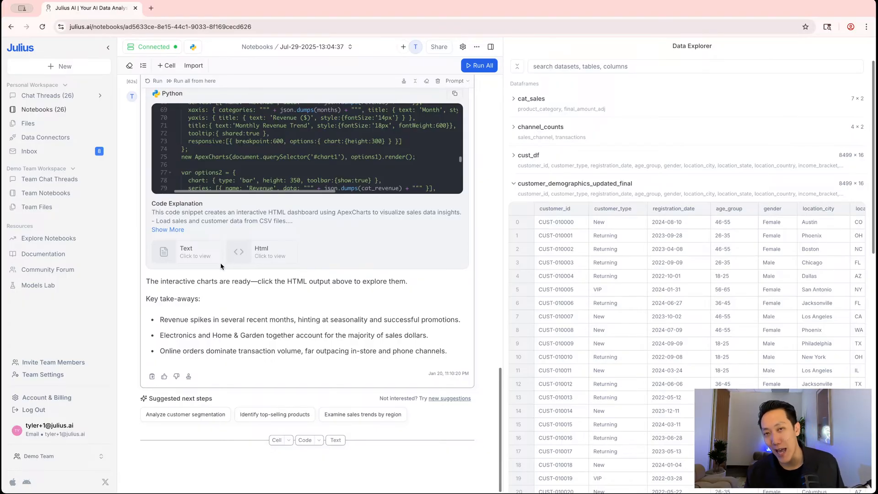
{"action": "scroll", "coordinate": [229, 257], "scroll_direction": "up", "scroll_amount": 3}
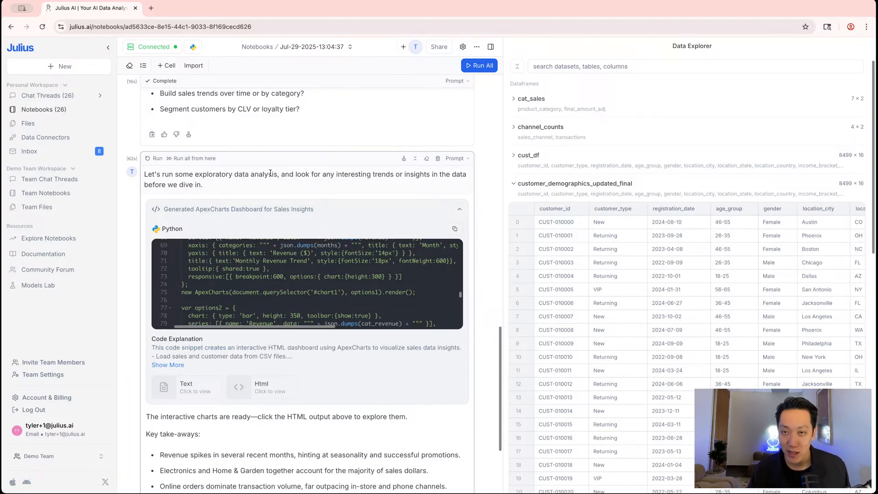
{"action": "scroll", "coordinate": [276, 178], "scroll_direction": "down", "scroll_amount": 2}
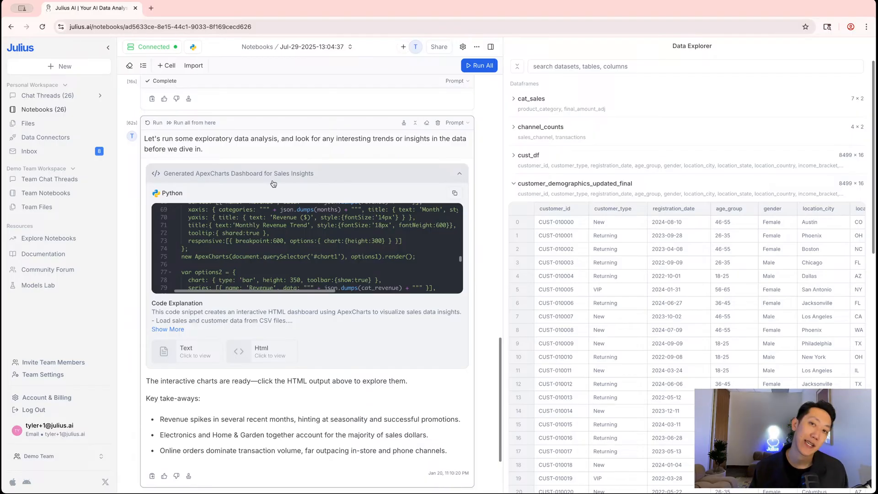
{"action": "scroll", "coordinate": [286, 190], "scroll_direction": "down", "scroll_amount": 3}
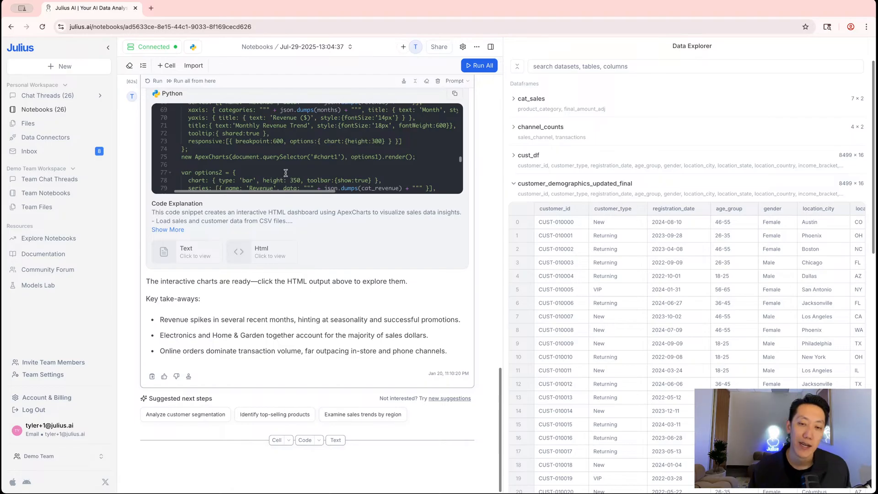
{"action": "scroll", "coordinate": [283, 174], "scroll_direction": "down", "scroll_amount": 2}
{"action": "scroll", "coordinate": [300, 165], "scroll_direction": "down", "scroll_amount": 10}
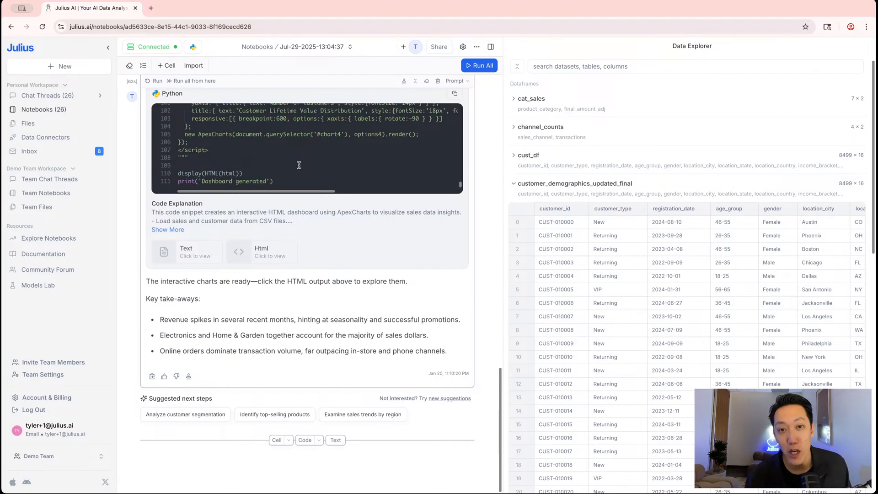
Switch the chart theme from Interactive (Beta) to Julius in the chat settings, then dismiss Settings
{"action": "left_click", "coordinate": [463, 47]}
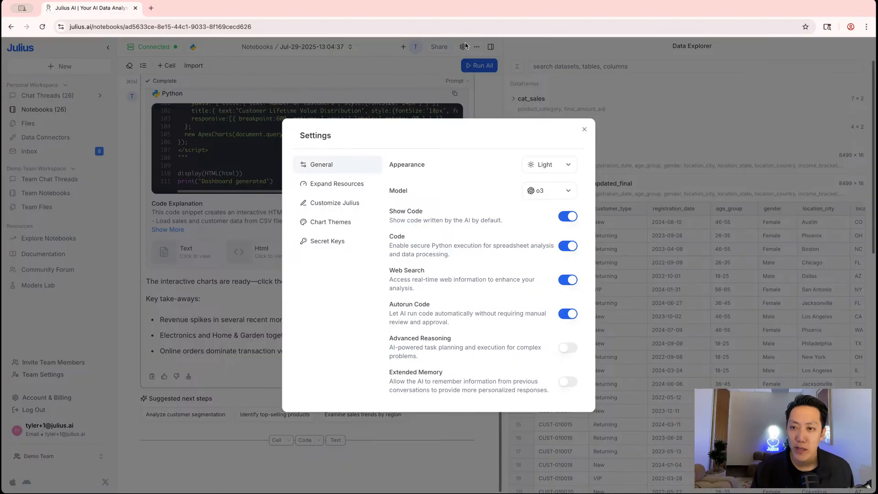
{"action": "left_click", "coordinate": [335, 226]}
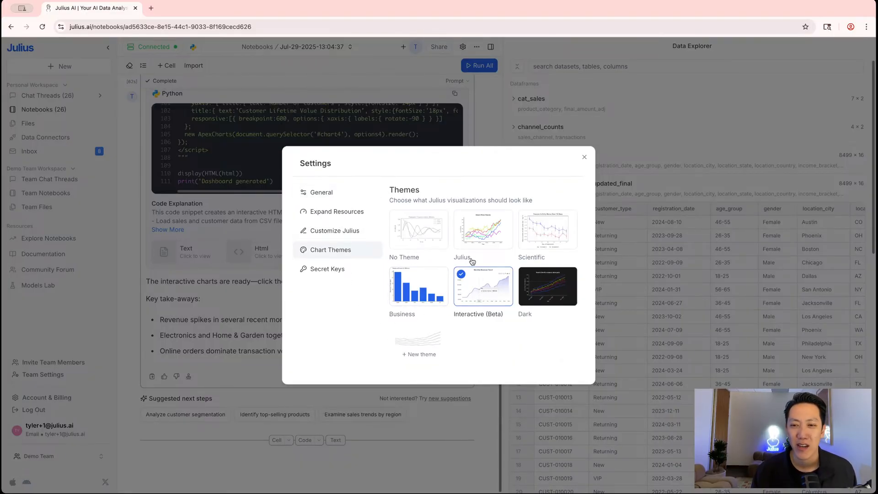
{"action": "left_click", "coordinate": [476, 226]}
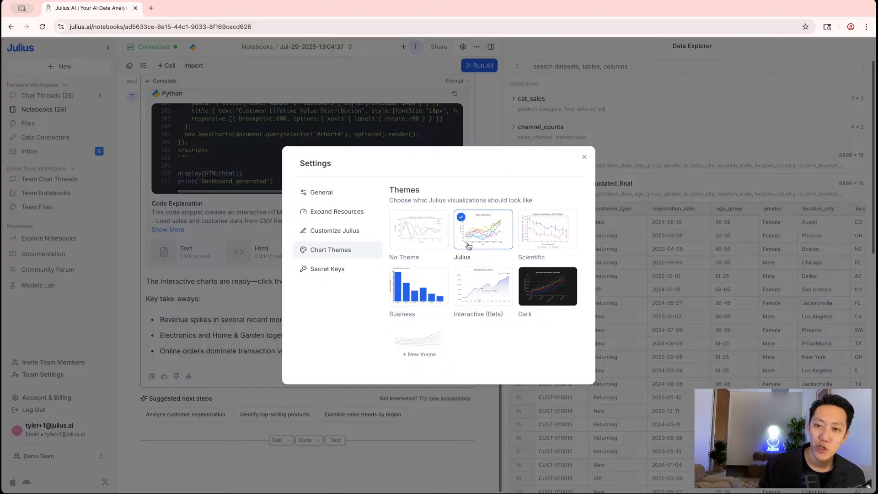
{"action": "left_click", "coordinate": [225, 304]}
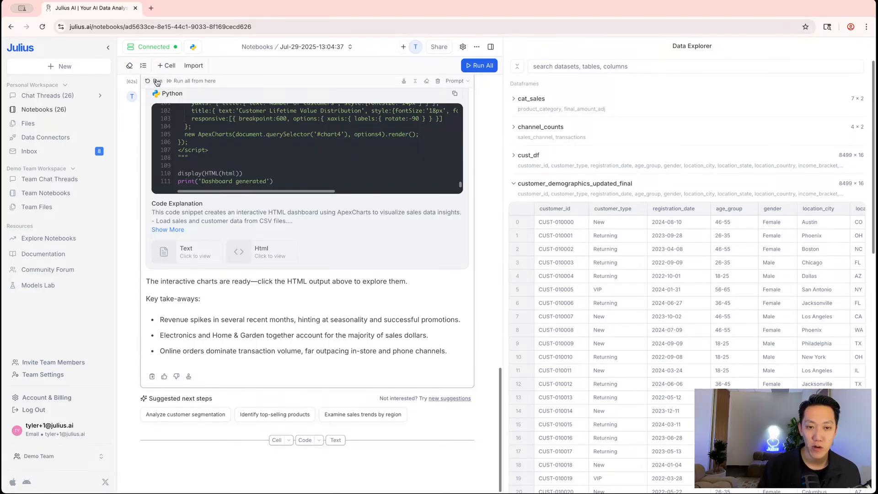
Preview the dashboard cell's HTML output, then re-run the exploratory analysis cell
{"action": "left_click", "coordinate": [262, 259]}
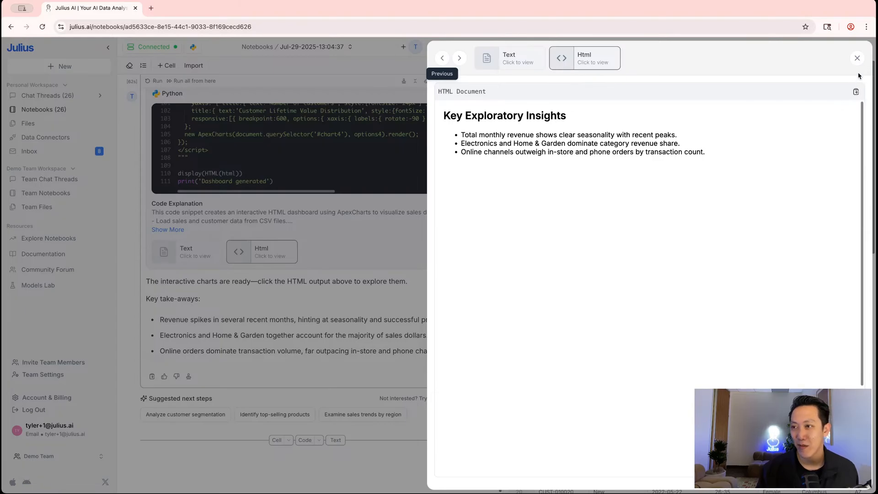
{"action": "left_click", "coordinate": [857, 57]}
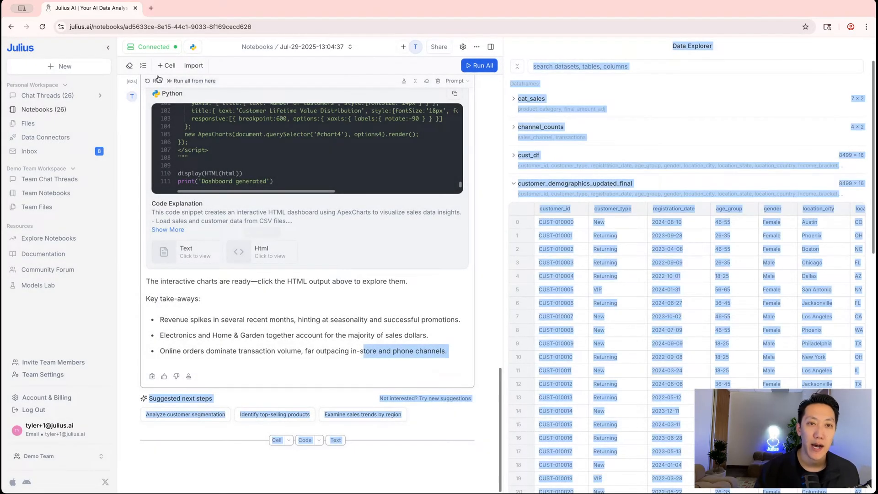
{"action": "left_click", "coordinate": [156, 81]}
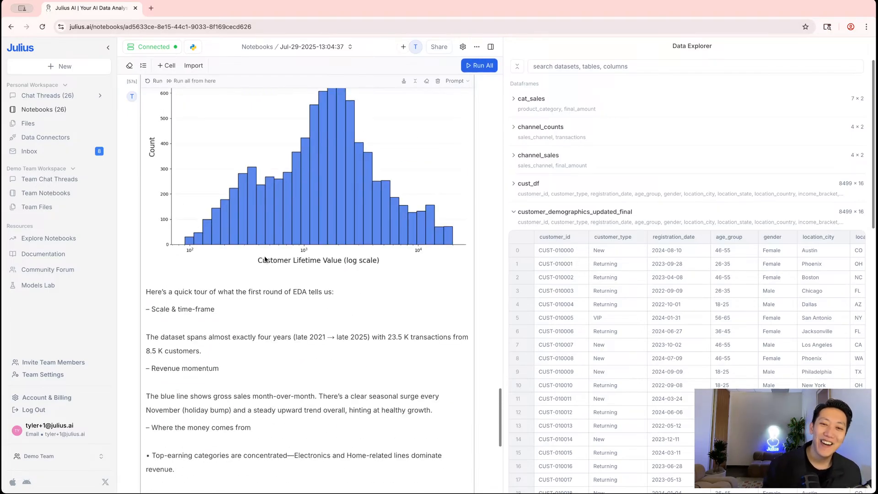
Review the regenerated sales-channel and customer-lifetime-value charts and the EDA summary with next ideas
{"action": "left_click_drag", "start_coordinate": [147, 293], "coordinate": [323, 294]}
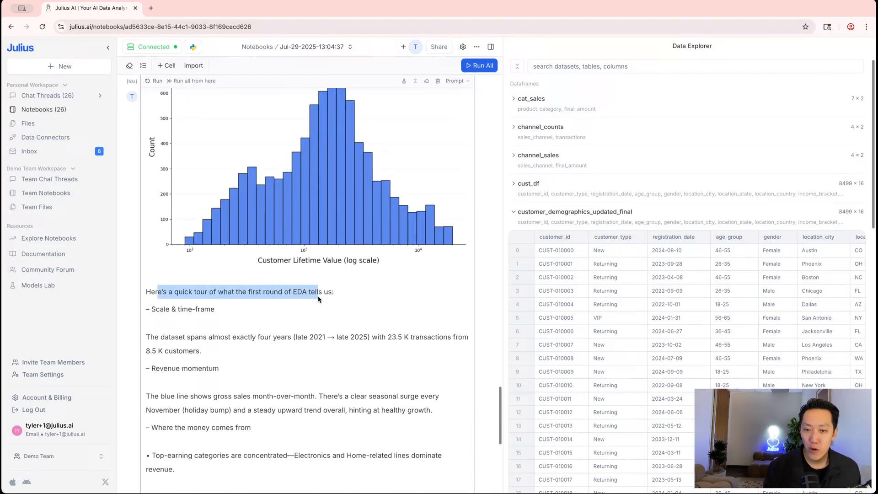
{"action": "left_click", "coordinate": [231, 314]}
{"action": "scroll", "coordinate": [230, 314], "scroll_direction": "up", "scroll_amount": 1}
{"action": "scroll", "coordinate": [229, 313], "scroll_direction": "up", "scroll_amount": 1}
{"action": "scroll", "coordinate": [226, 315], "scroll_direction": "up", "scroll_amount": 8}
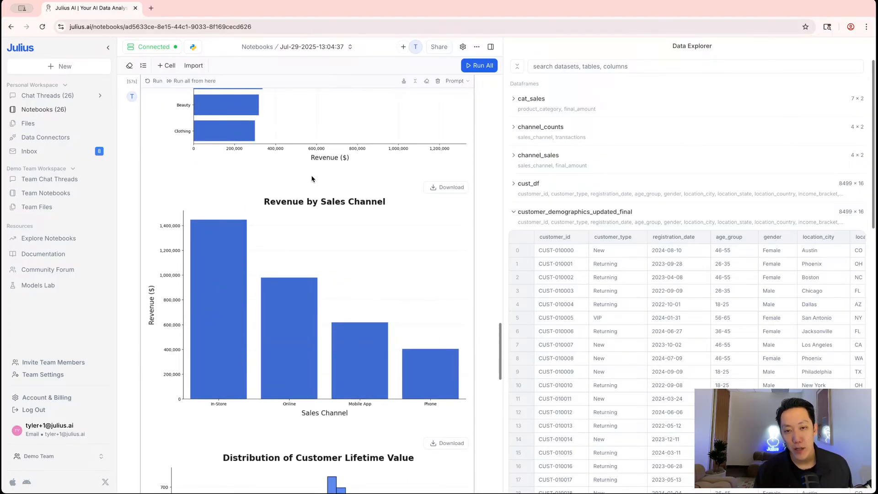
{"action": "scroll", "coordinate": [312, 178], "scroll_direction": "up", "scroll_amount": 3}
{"action": "scroll", "coordinate": [339, 106], "scroll_direction": "down", "scroll_amount": 9}
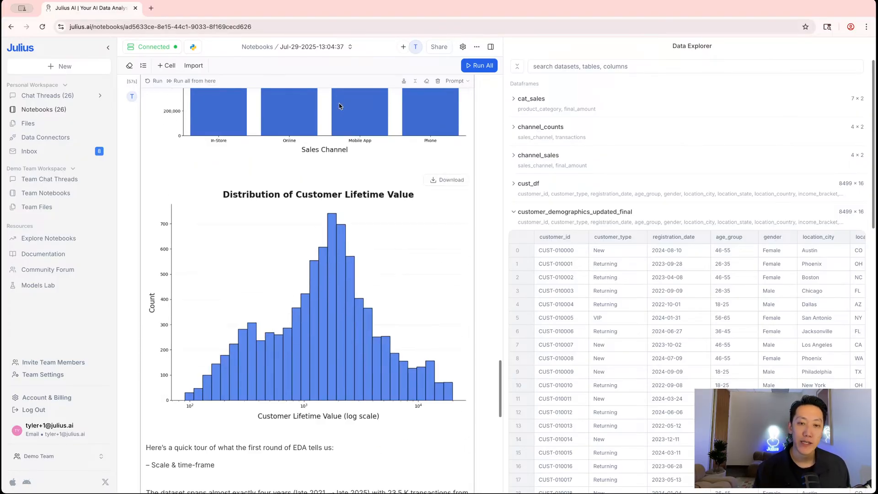
{"action": "scroll", "coordinate": [339, 106], "scroll_direction": "down", "scroll_amount": 5}
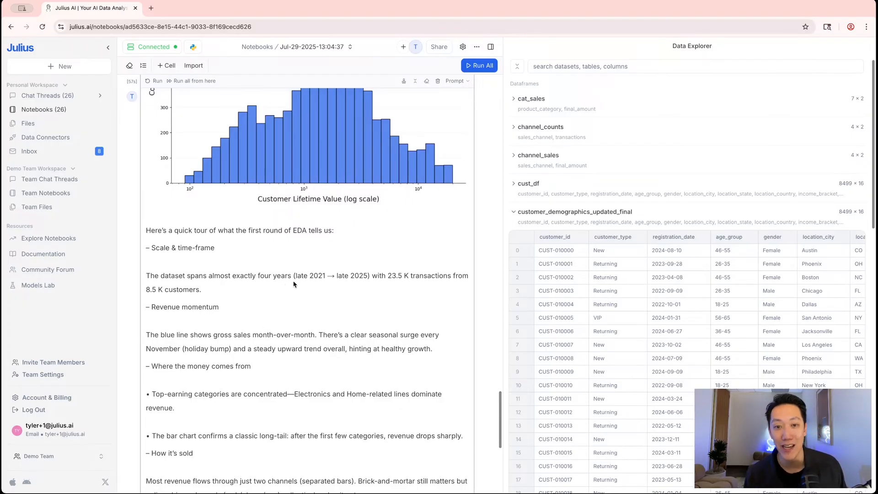
{"action": "scroll", "coordinate": [438, 240], "scroll_direction": "down", "scroll_amount": 6}
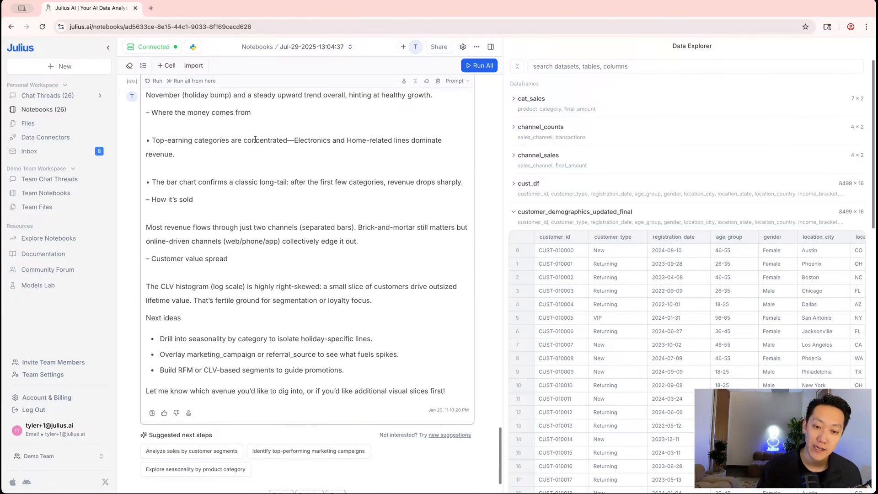
{"action": "scroll", "coordinate": [255, 139], "scroll_direction": "down", "scroll_amount": 1}
{"action": "scroll", "coordinate": [257, 139], "scroll_direction": "down", "scroll_amount": 1}
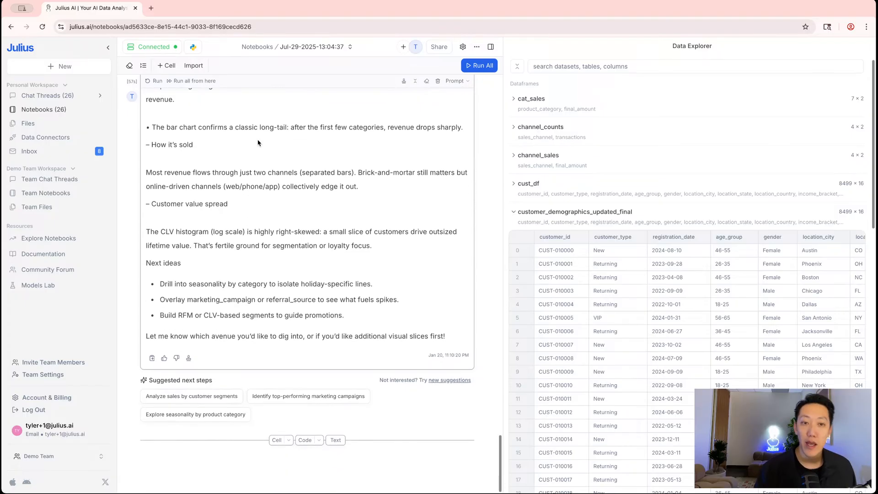
Add a prompt requesting cohort retention / LTV data prep only, saving visualization for later, and run it
{"action": "left_click", "coordinate": [276, 441]}
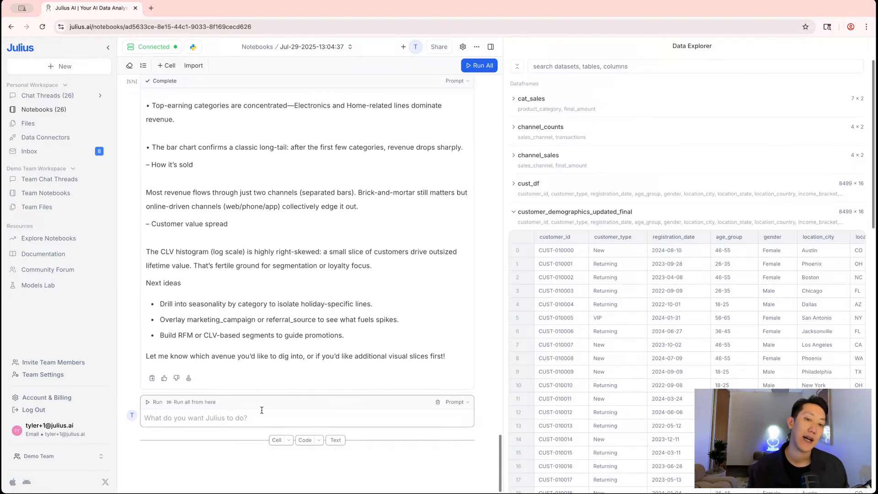
{"action": "type", "text": "I want"}
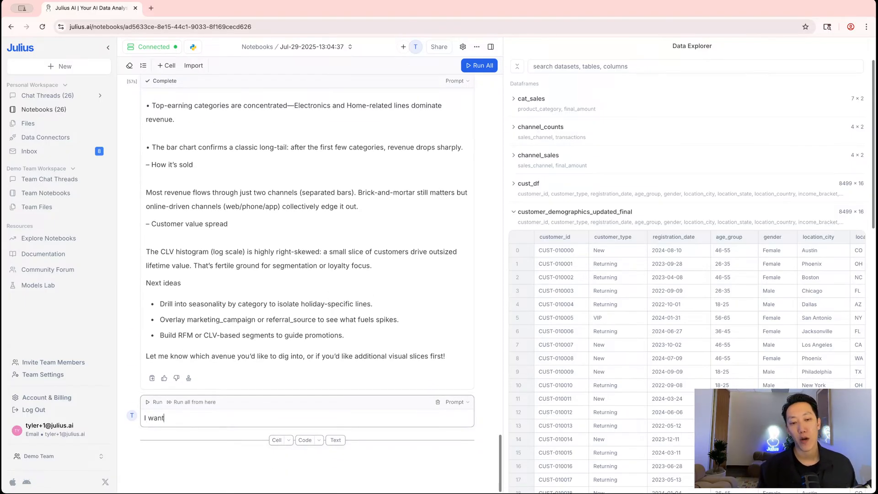
{"action": "type", "text": " to do a cohort analysi"}
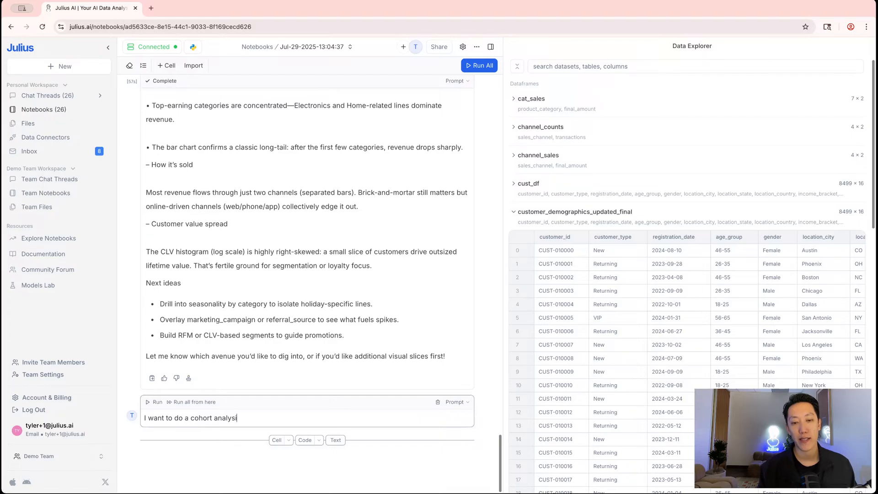
{"action": "type", "text": "retention / "}
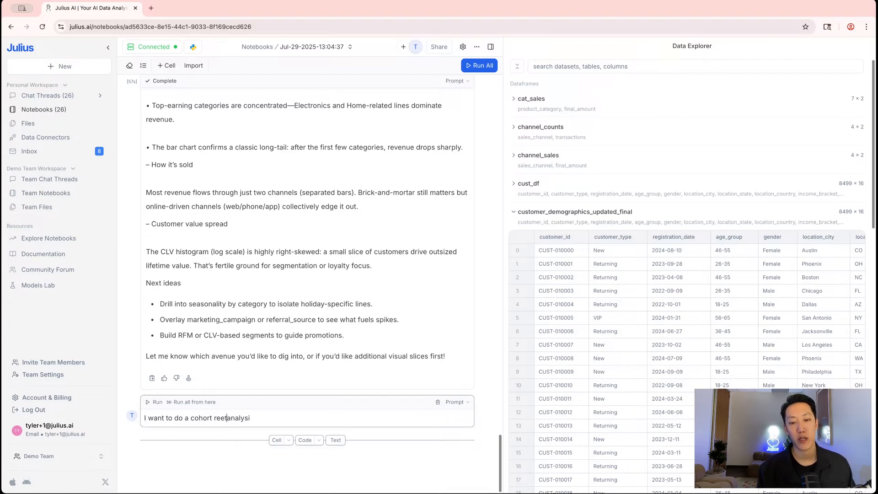
{"action": "type", "text": "LTV "}
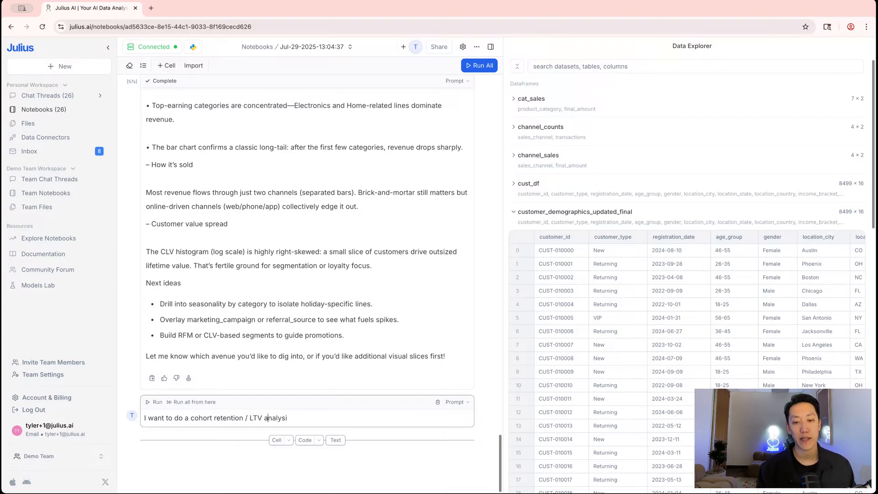
{"action": "type", "text": "s, visualize"}
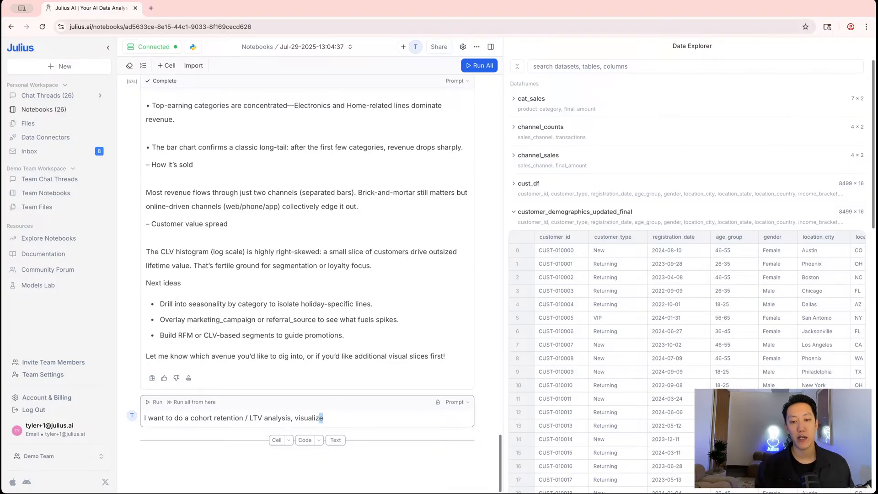
{"action": "key", "text": "alt+shift+Left"}
{"action": "type", "text": "we'll "}
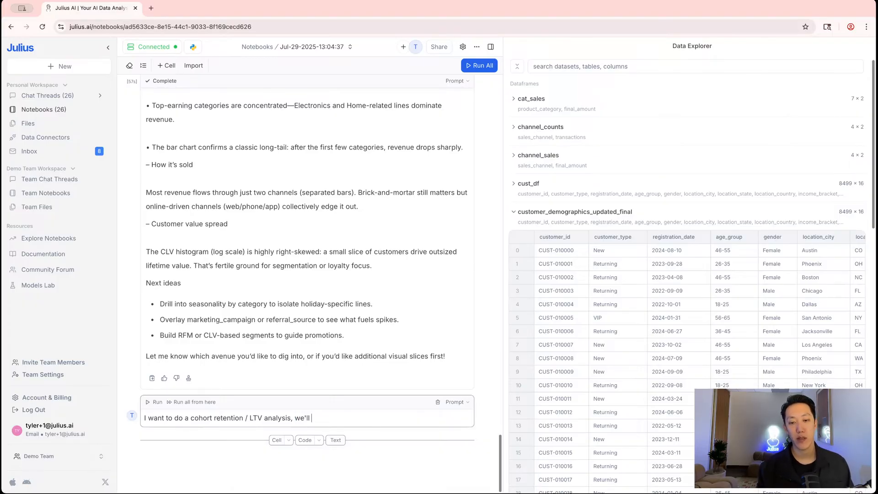
{"action": "type", "text": "later visualize this, just"}
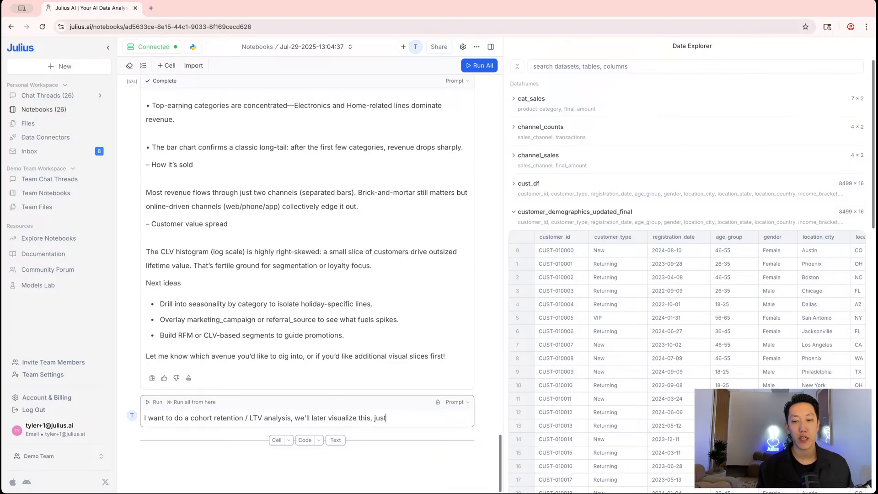
{"action": "type", "text": " prepare the data for analysis"}
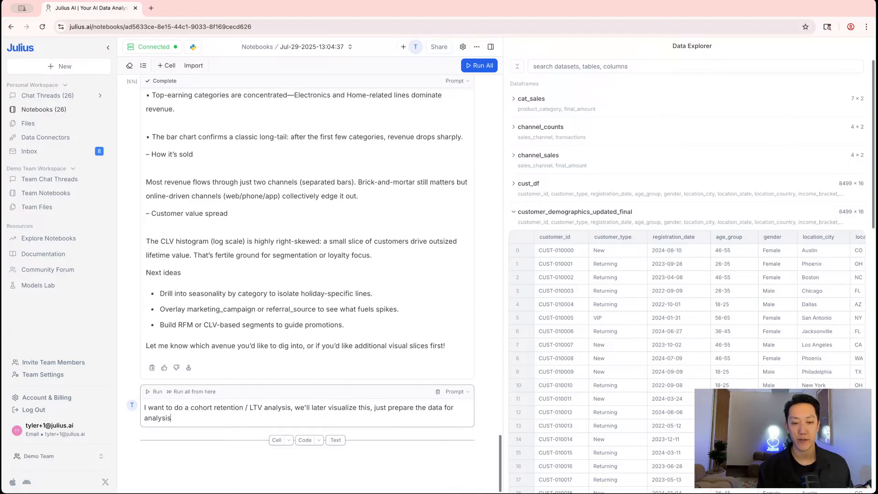
{"action": "key", "text": "shift+Return"}
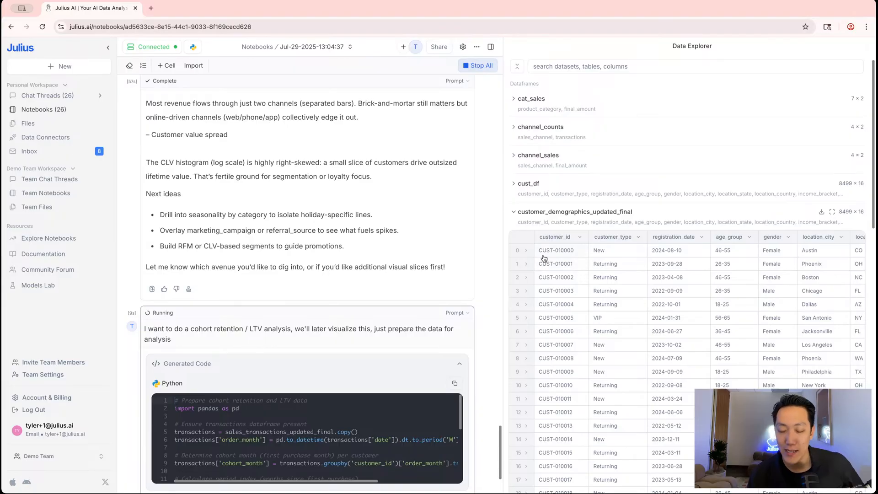
{"action": "scroll", "coordinate": [539, 263], "scroll_direction": "right", "scroll_amount": 2}
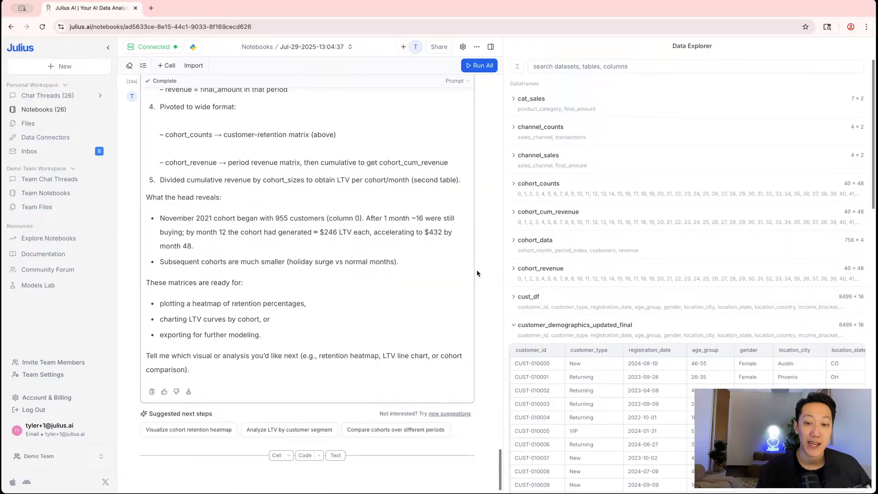
Review the cohort prep output and the 40 × 48 cohort_cum_revenue preview in the Data Explorer
{"action": "scroll", "coordinate": [477, 273], "scroll_direction": "up", "scroll_amount": 7}
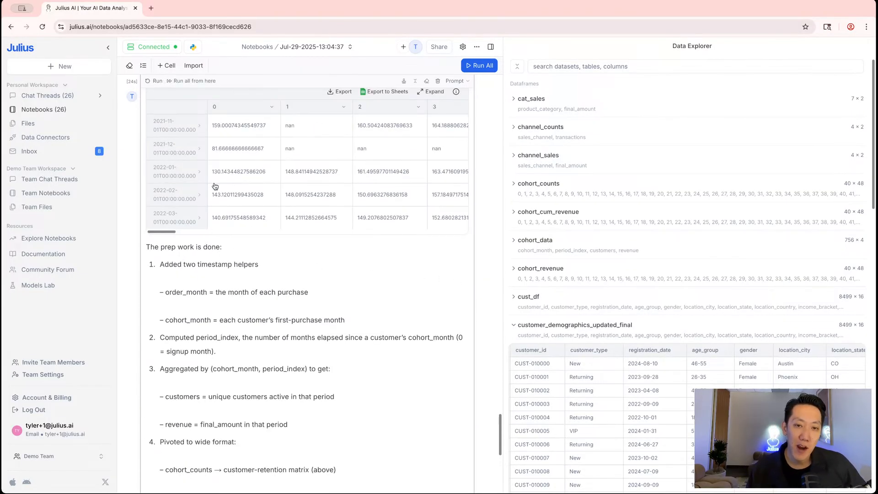
{"action": "scroll", "coordinate": [315, 311], "scroll_direction": "down", "scroll_amount": 1}
{"action": "left_click_drag", "start_coordinate": [160, 232], "coordinate": [298, 290]}
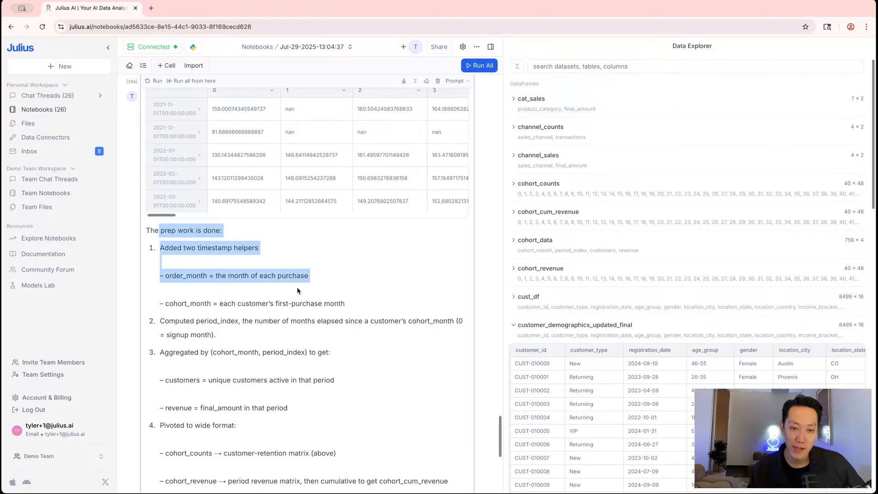
{"action": "left_click", "coordinate": [298, 290]}
{"action": "scroll", "coordinate": [208, 185], "scroll_direction": "down", "scroll_amount": 5}
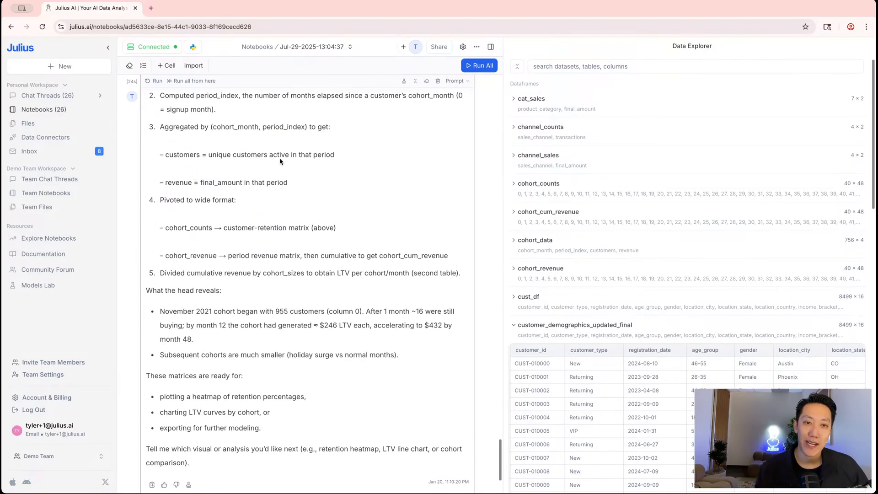
{"action": "scroll", "coordinate": [281, 163], "scroll_direction": "up", "scroll_amount": 7}
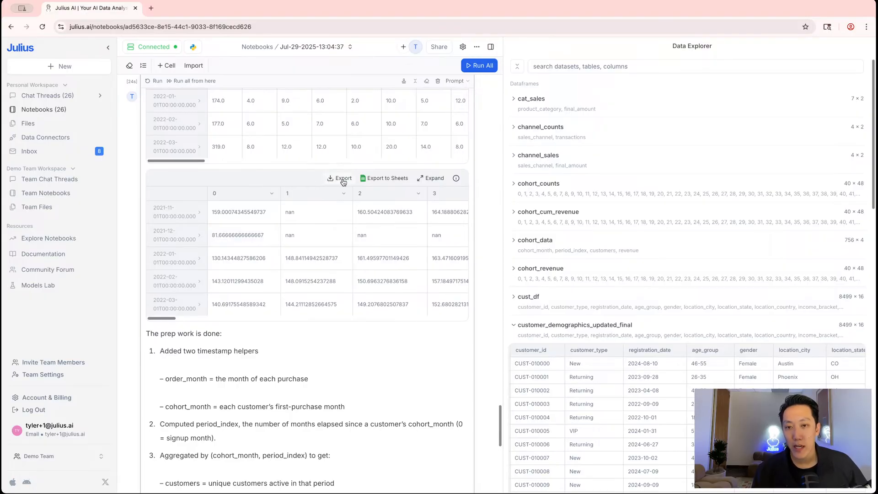
{"action": "scroll", "coordinate": [333, 182], "scroll_direction": "up", "scroll_amount": 2}
{"action": "left_click", "coordinate": [432, 267]}
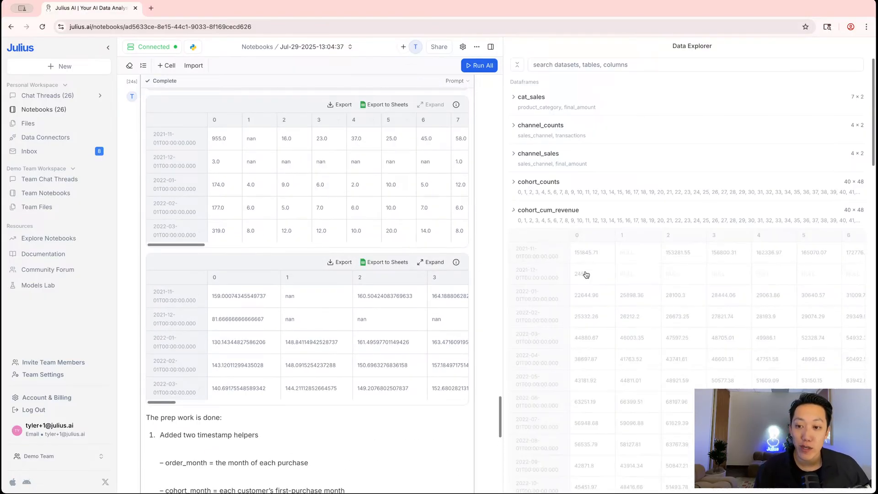
{"action": "scroll", "coordinate": [558, 175], "scroll_direction": "right", "scroll_amount": 1}
{"action": "scroll", "coordinate": [594, 137], "scroll_direction": "right", "scroll_amount": 7}
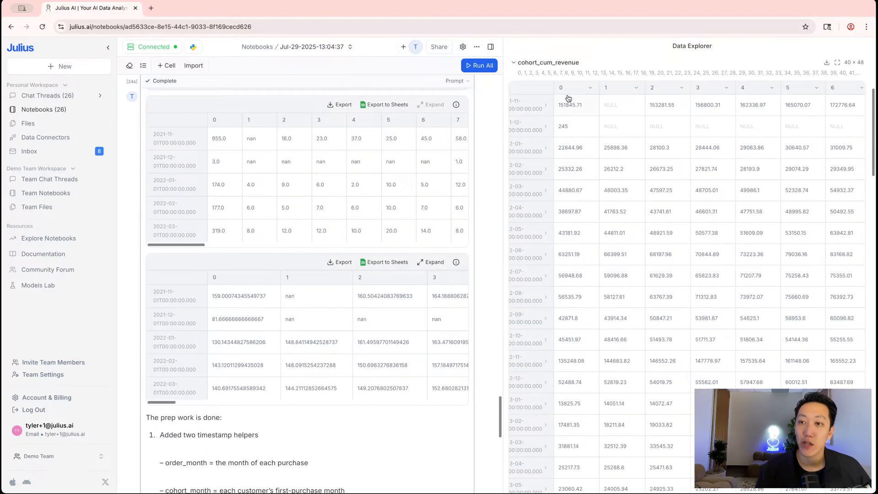
{"action": "scroll", "coordinate": [615, 109], "scroll_direction": "right", "scroll_amount": 4}
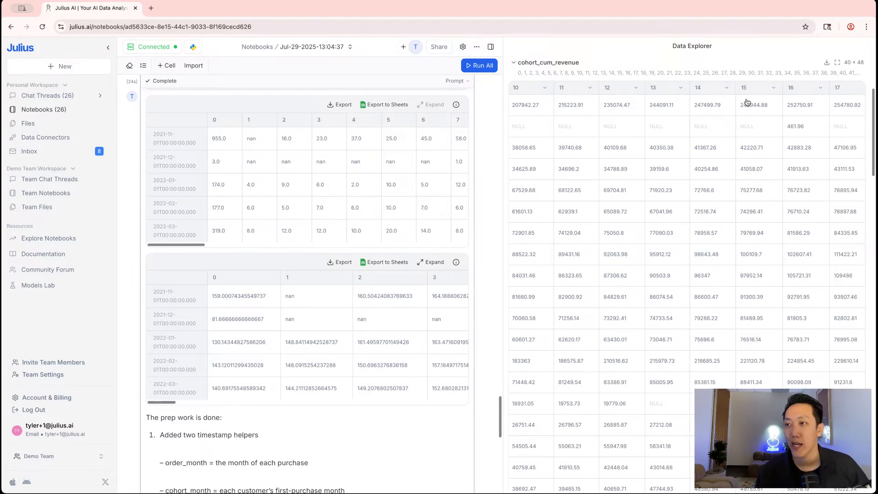
{"action": "scroll", "coordinate": [582, 107], "scroll_direction": "left", "scroll_amount": 10}
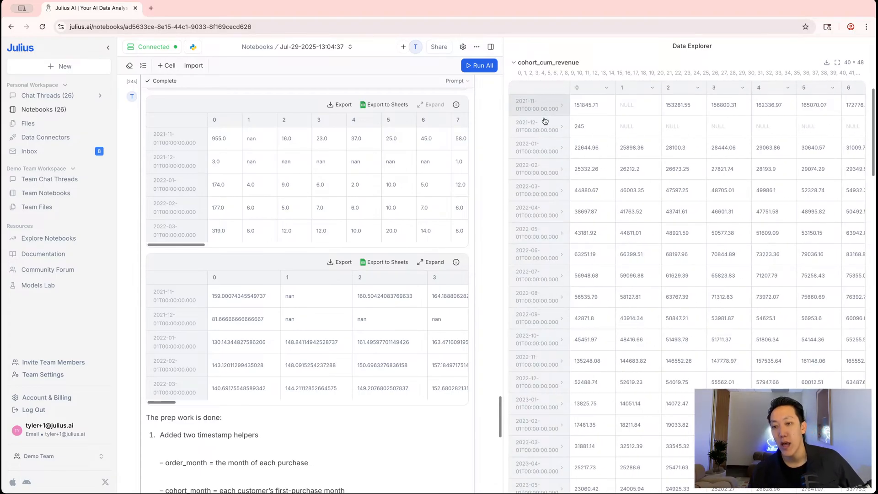
{"action": "scroll", "coordinate": [563, 141], "scroll_direction": "down", "scroll_amount": 12}
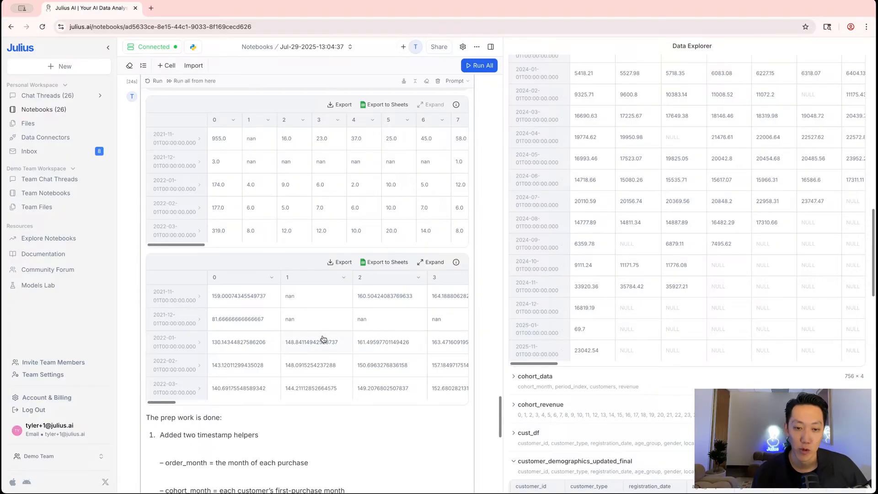
{"action": "scroll", "coordinate": [323, 339], "scroll_direction": "down", "scroll_amount": 5}
{"action": "scroll", "coordinate": [326, 336], "scroll_direction": "up", "scroll_amount": 6}
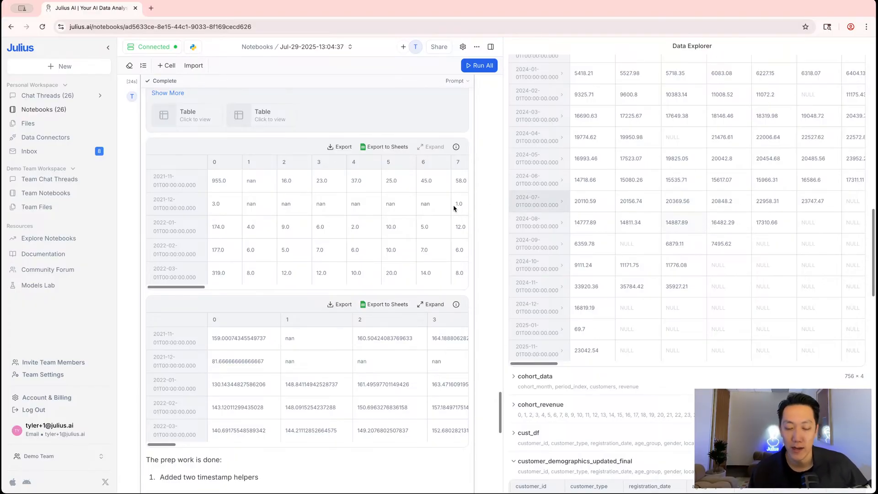
{"action": "scroll", "coordinate": [449, 208], "scroll_direction": "down", "scroll_amount": 5}
{"action": "scroll", "coordinate": [452, 207], "scroll_direction": "down", "scroll_amount": 5}
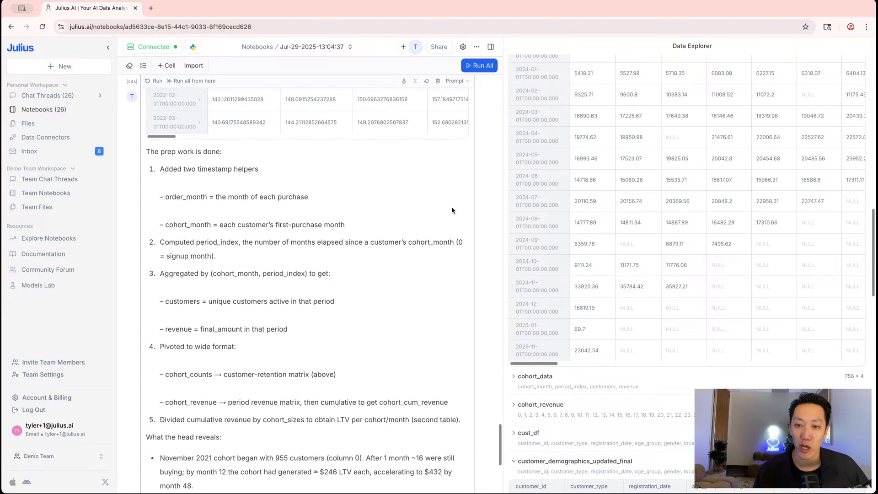
{"action": "scroll", "coordinate": [452, 211], "scroll_direction": "down", "scroll_amount": 1}
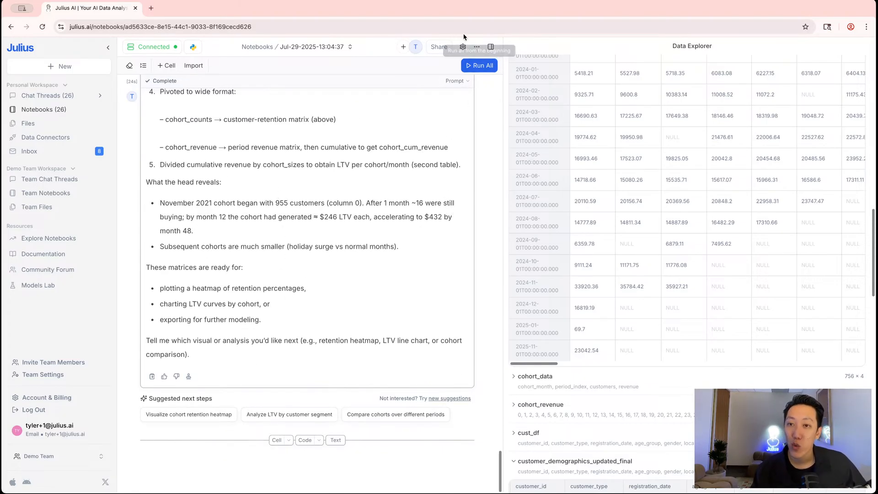
Pick Claude 4 Sonnet in the Settings Model dropdown and close Settings
{"action": "left_click", "coordinate": [463, 47]}
{"action": "left_click", "coordinate": [529, 190]}
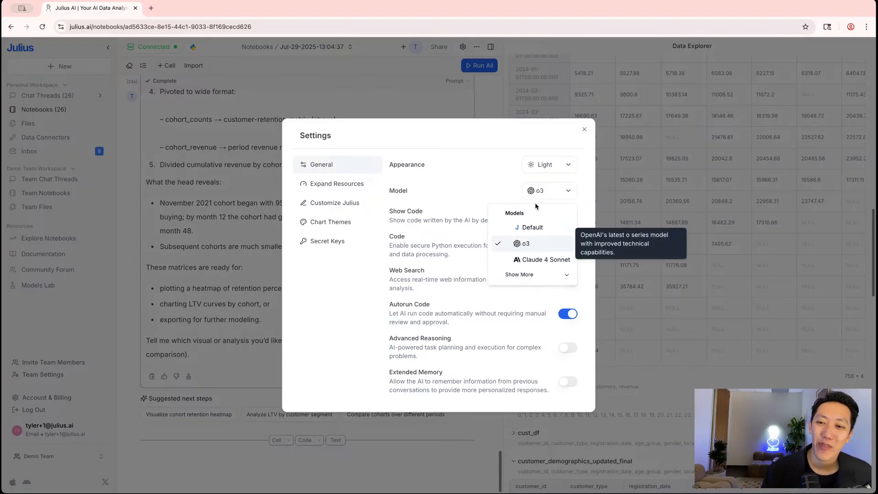
{"action": "left_click", "coordinate": [541, 261]}
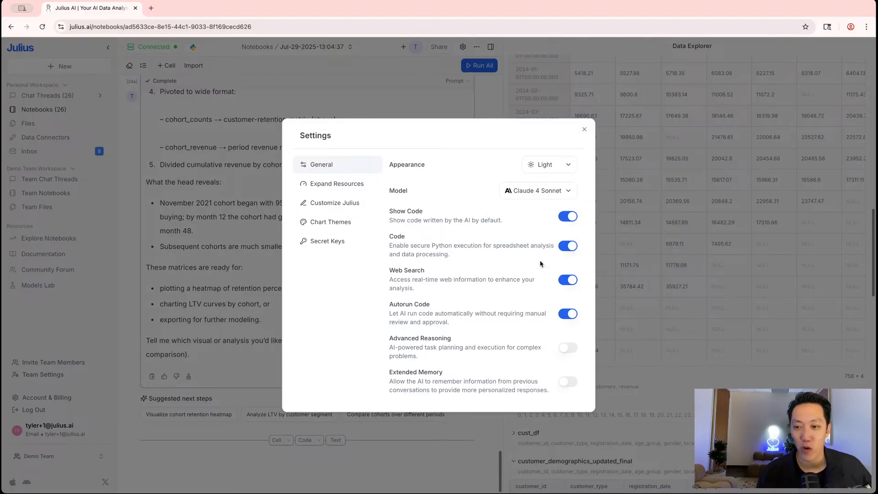
{"action": "left_click", "coordinate": [585, 129]}
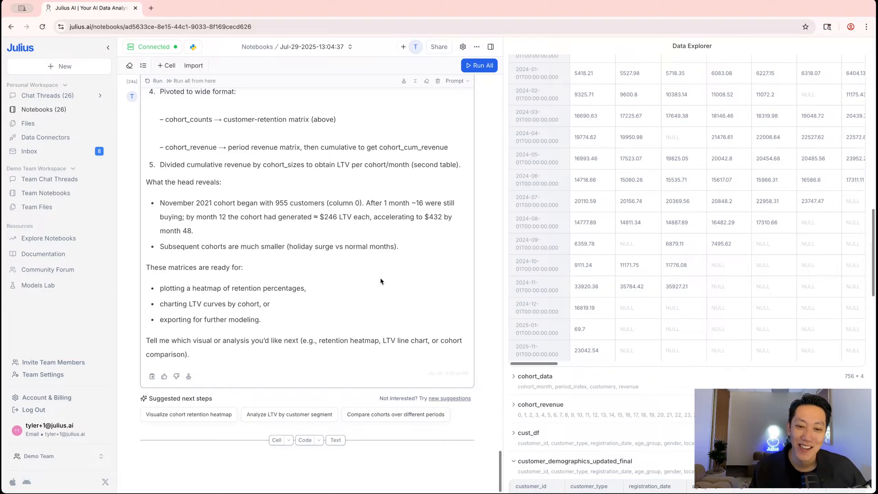
Add a prompt asking to do a cohort analysis heatmap and visualize it, and run it
{"action": "left_click", "coordinate": [275, 441]}
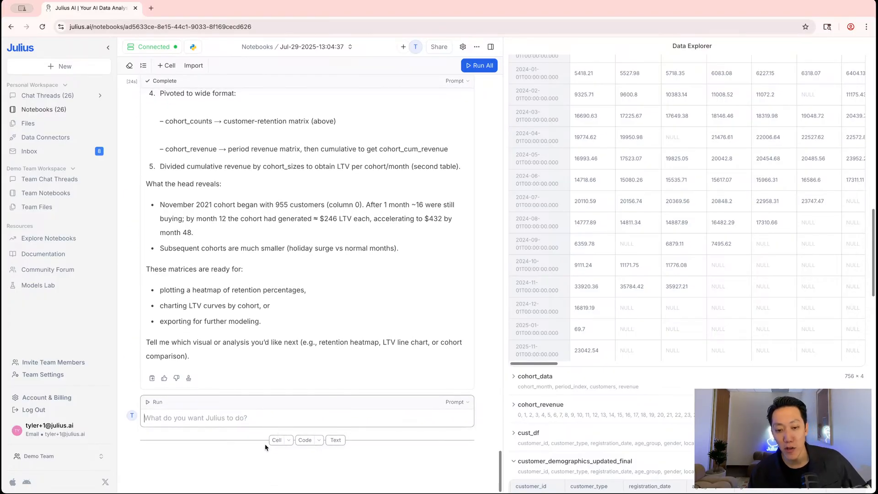
{"action": "type", "text": "Let's g"}
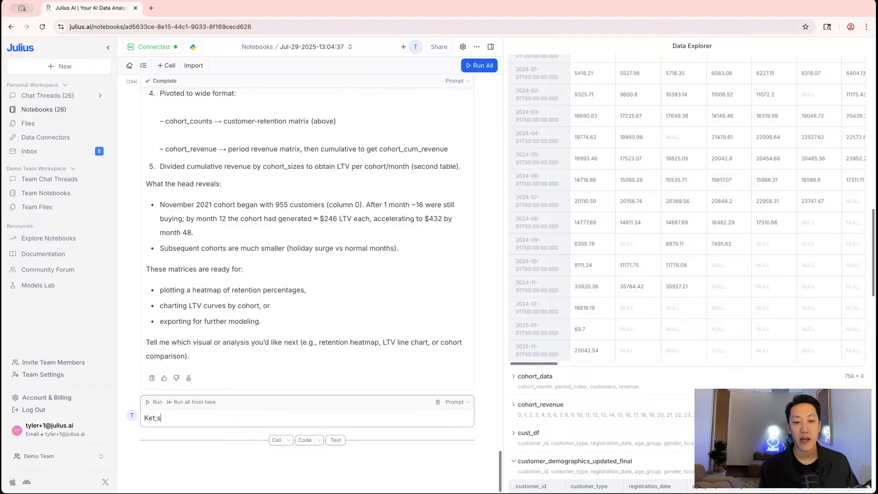
{"action": "type", "text": "o"}
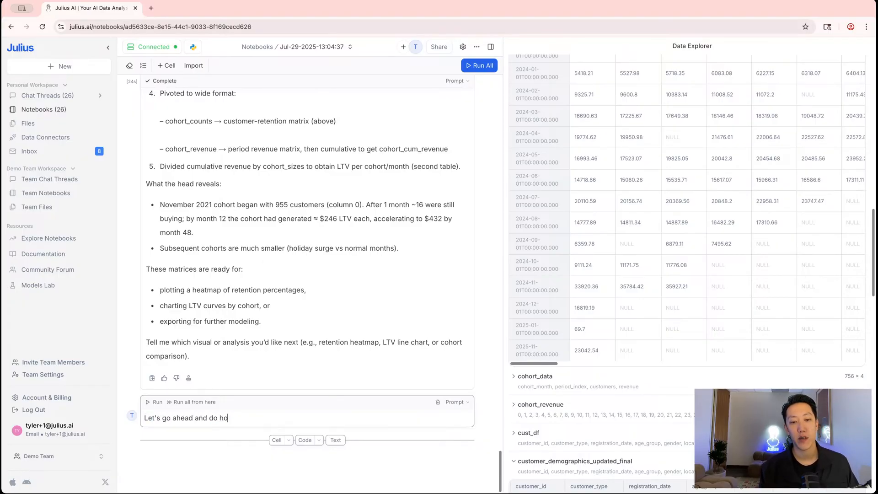
{"action": "type", "text": " ahead and dio a cohort analysis heat"}
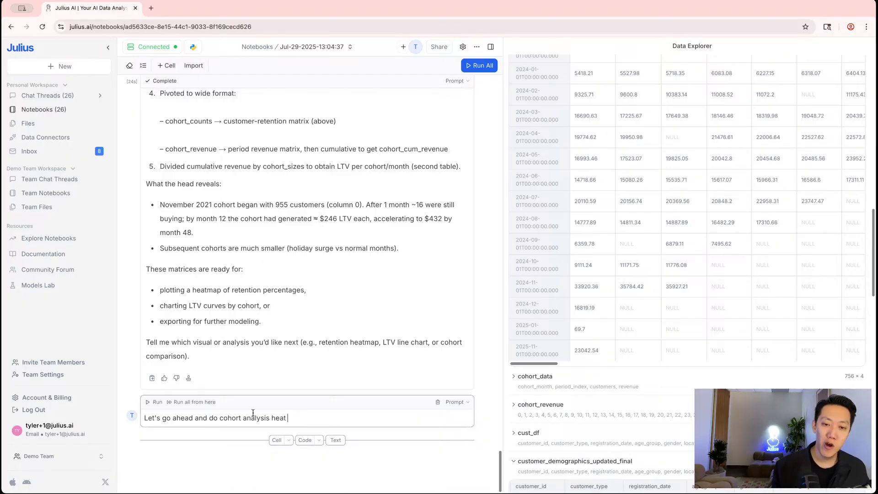
{"action": "type", "text": "map"}
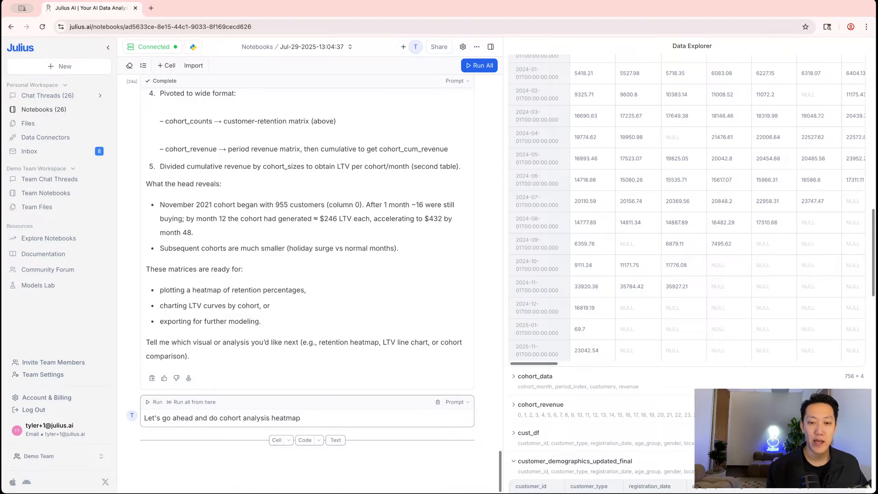
{"action": "type", "text": ", and visualize this for me"}
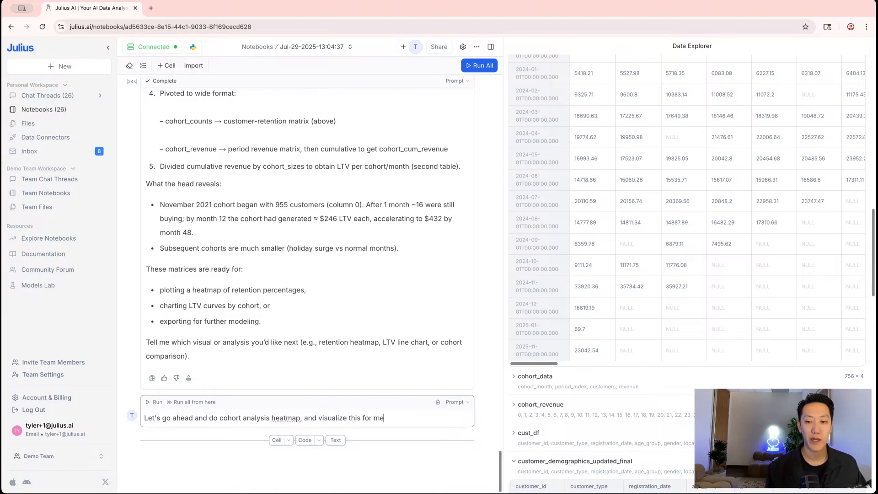
{"action": "key", "text": "shift+Return"}
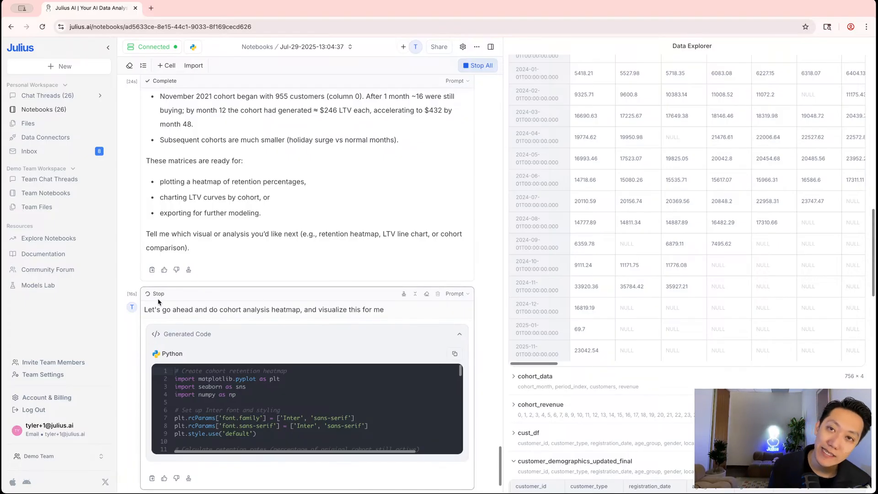
Review the Customer Cohort Retention Analysis heatmap, average-retention summary and key insights on early drop-off
{"action": "double_click", "coordinate": [323, 312]}
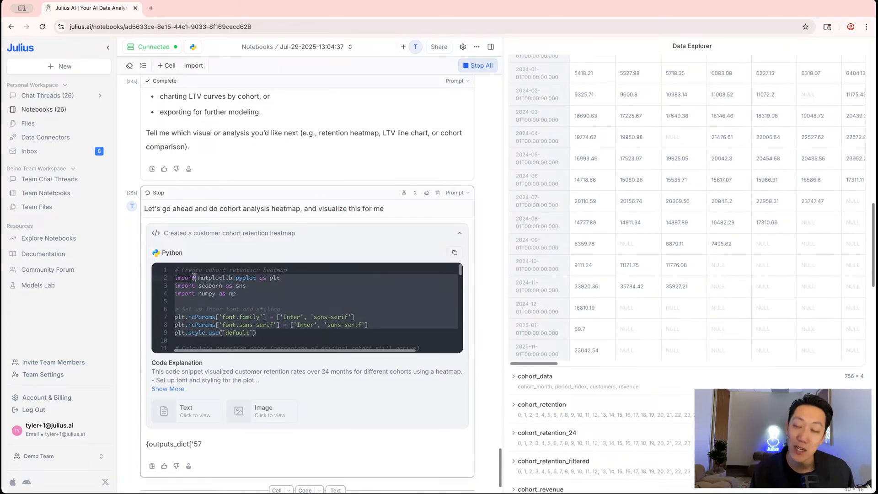
{"action": "scroll", "coordinate": [201, 284], "scroll_direction": "down", "scroll_amount": 3}
{"action": "scroll", "coordinate": [483, 309], "scroll_direction": "down", "scroll_amount": 5}
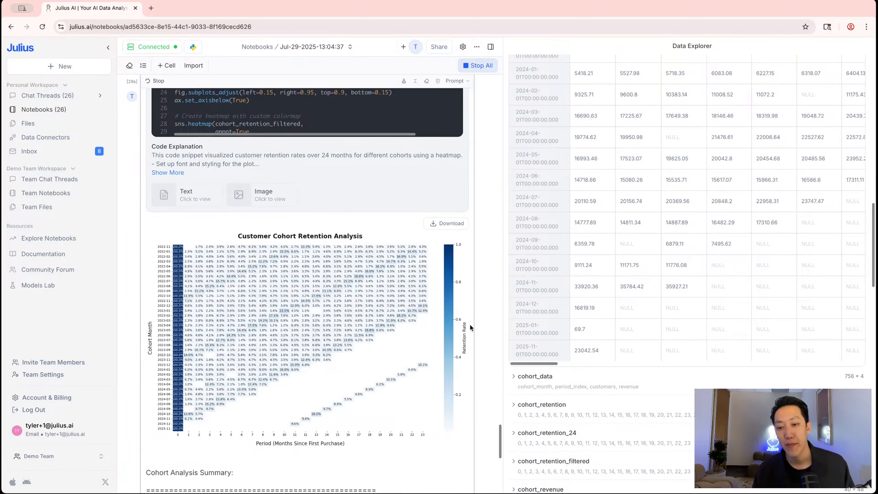
{"action": "scroll", "coordinate": [468, 329], "scroll_direction": "up", "scroll_amount": 4}
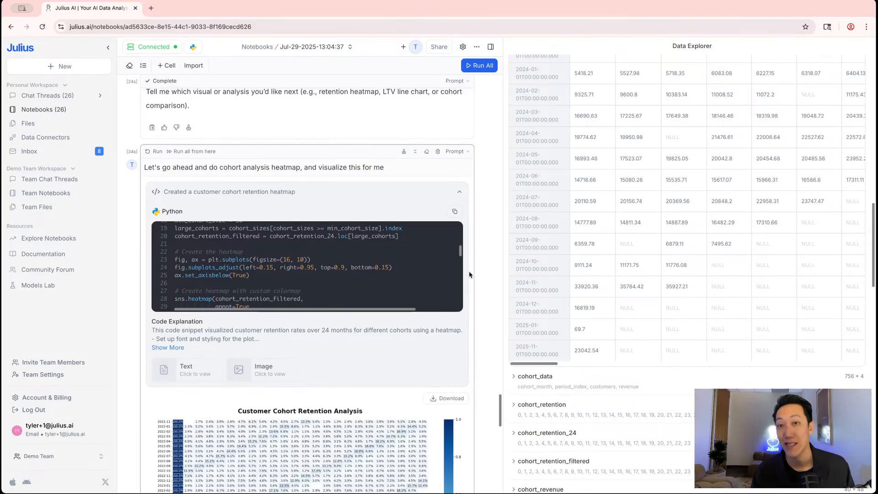
{"action": "scroll", "coordinate": [473, 270], "scroll_direction": "down", "scroll_amount": 5}
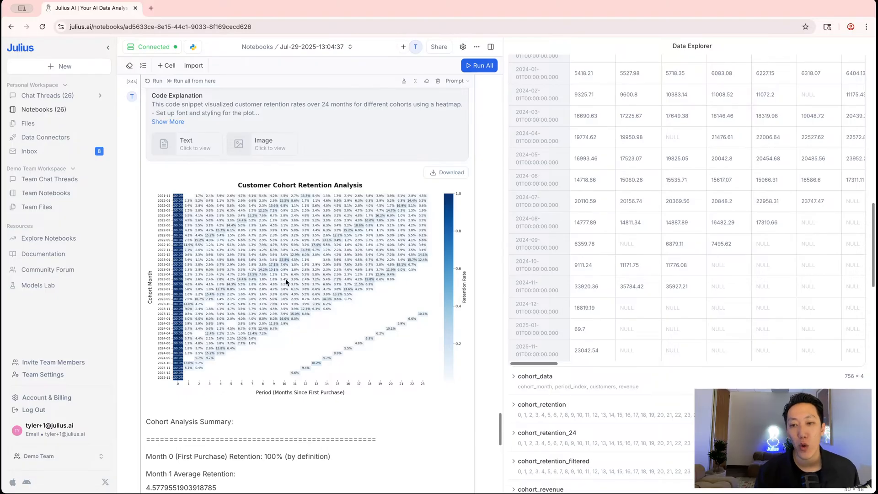
{"action": "scroll", "coordinate": [266, 273], "scroll_direction": "down", "scroll_amount": 4}
{"action": "scroll", "coordinate": [269, 265], "scroll_direction": "up", "scroll_amount": 3}
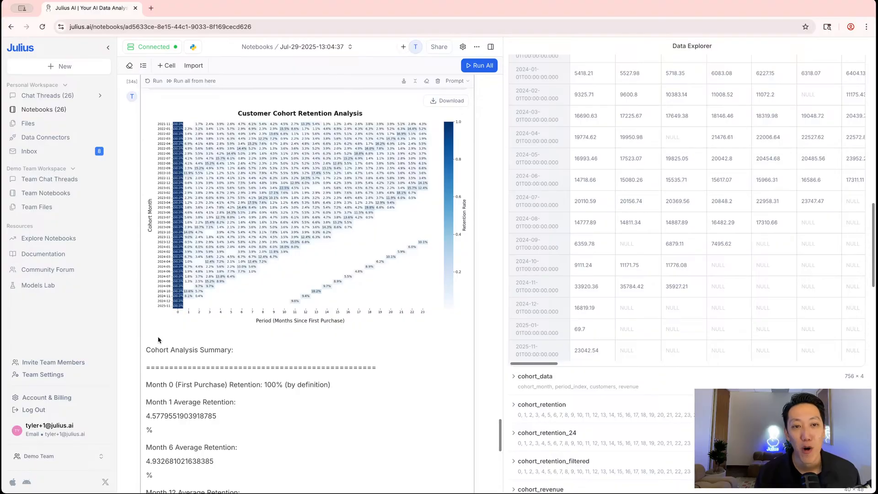
{"action": "scroll", "coordinate": [180, 230], "scroll_direction": "down", "scroll_amount": 6}
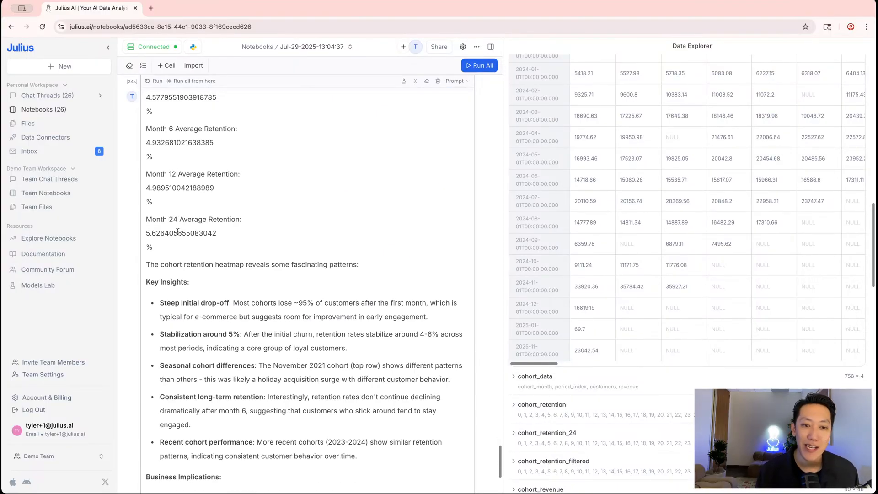
{"action": "scroll", "coordinate": [178, 231], "scroll_direction": "down", "scroll_amount": 3}
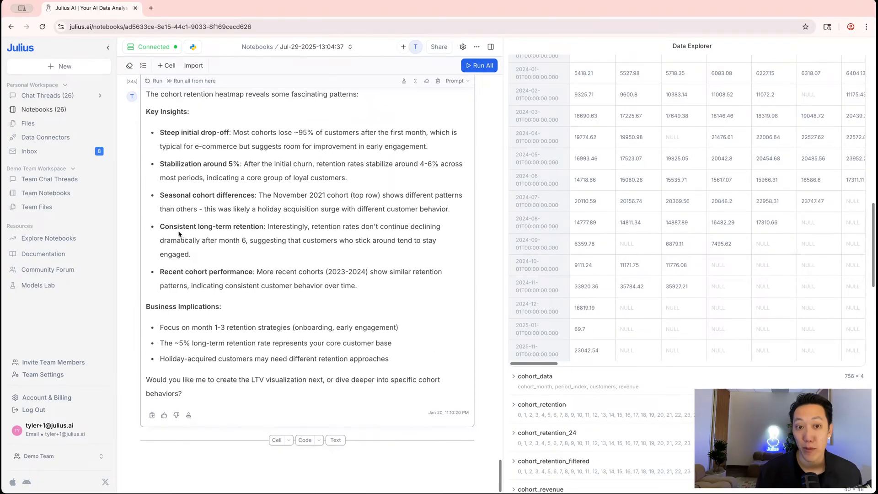
{"action": "left_click", "coordinate": [275, 440]}
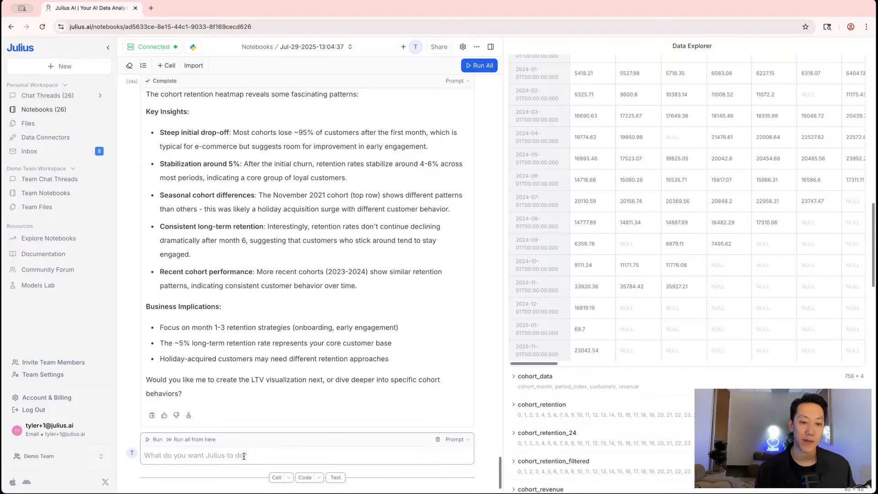
{"action": "type", "text": "Let's u"}
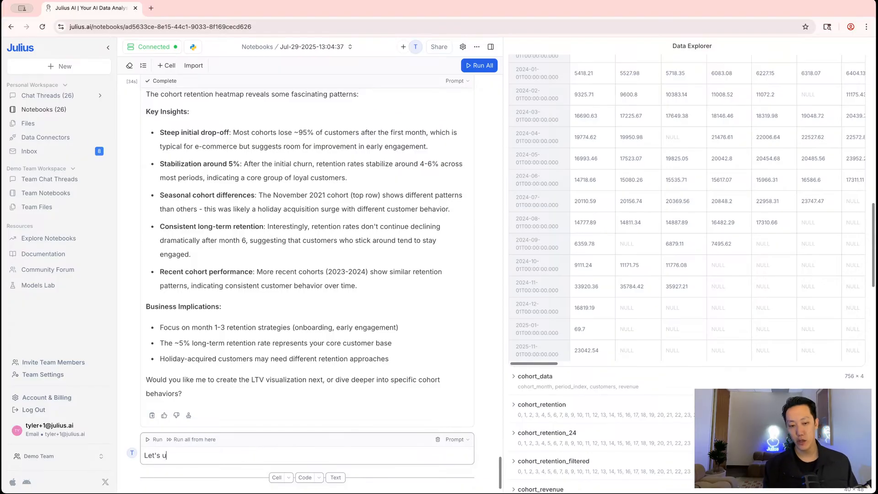
{"action": "type", "text": "se only the most recent 1"}
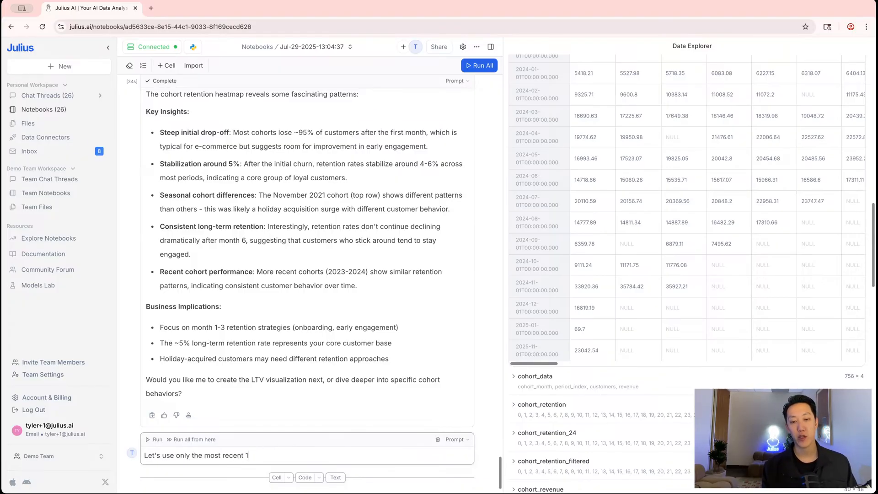
{"action": "type", "text": "2 months in the visualiz"}
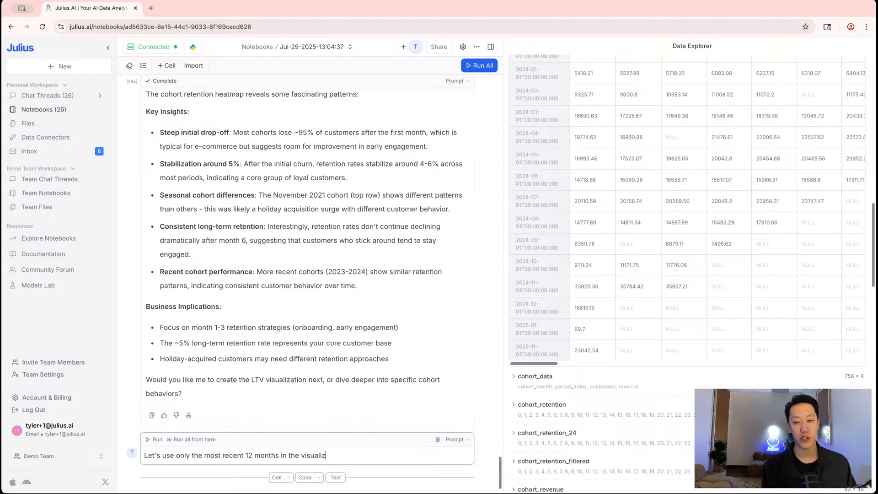
{"action": "type", "text": "ation"}
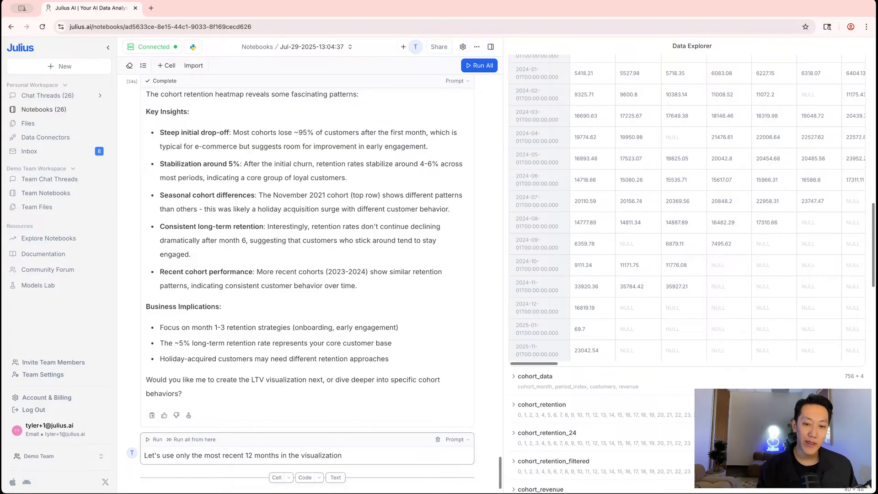
{"action": "key", "text": "super+a"}
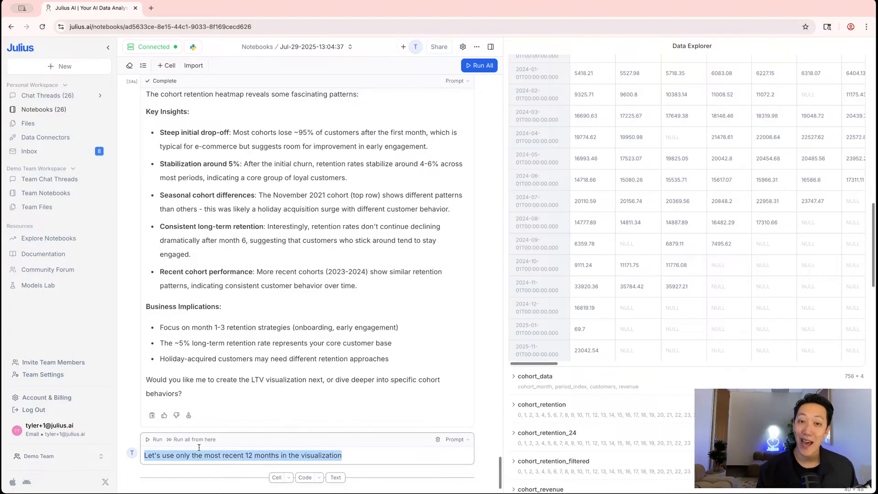
{"action": "scroll", "coordinate": [386, 330], "scroll_direction": "up", "scroll_amount": 20}
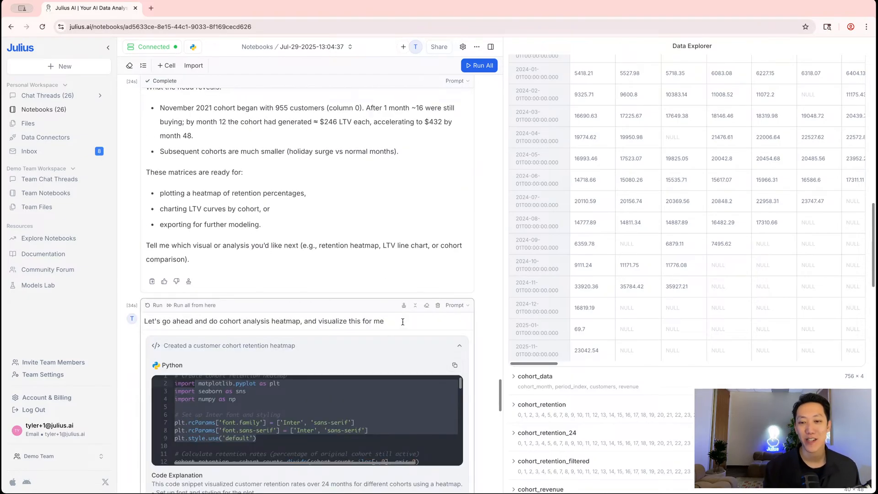
{"action": "left_click", "coordinate": [388, 320]}
{"action": "type", "text": "Let's only"}
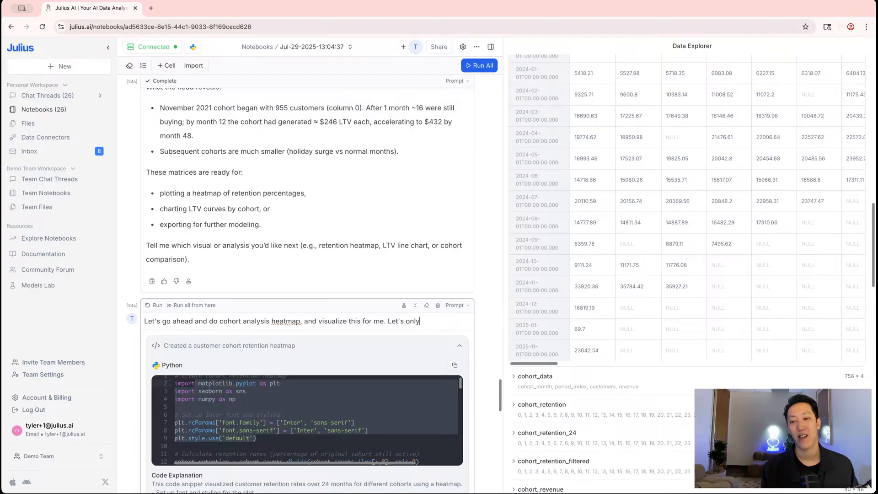
{"action": "type", "text": " use the most recent 12 months"}
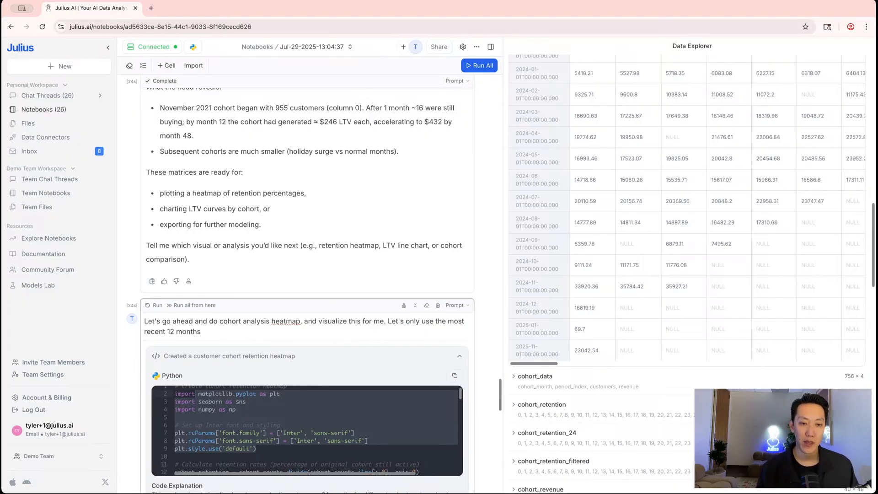
{"action": "scroll", "coordinate": [242, 271], "scroll_direction": "down", "scroll_amount": 10}
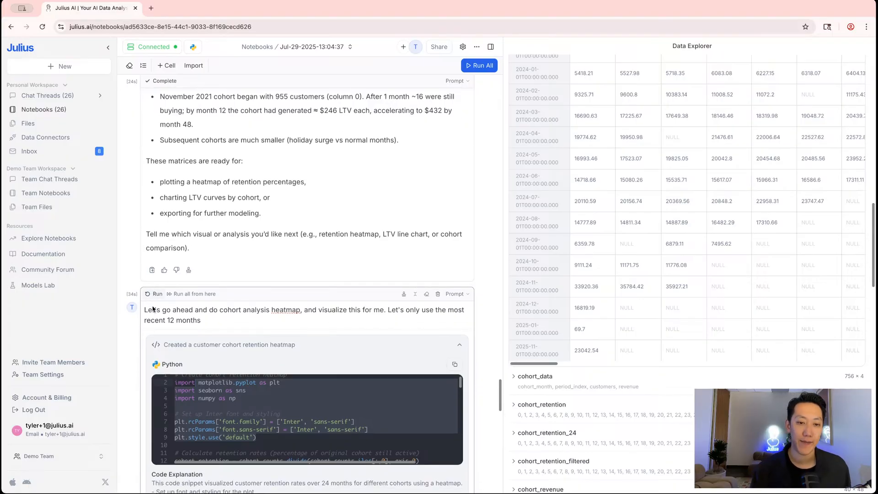
{"action": "scroll", "coordinate": [273, 183], "scroll_direction": "down", "scroll_amount": 8}
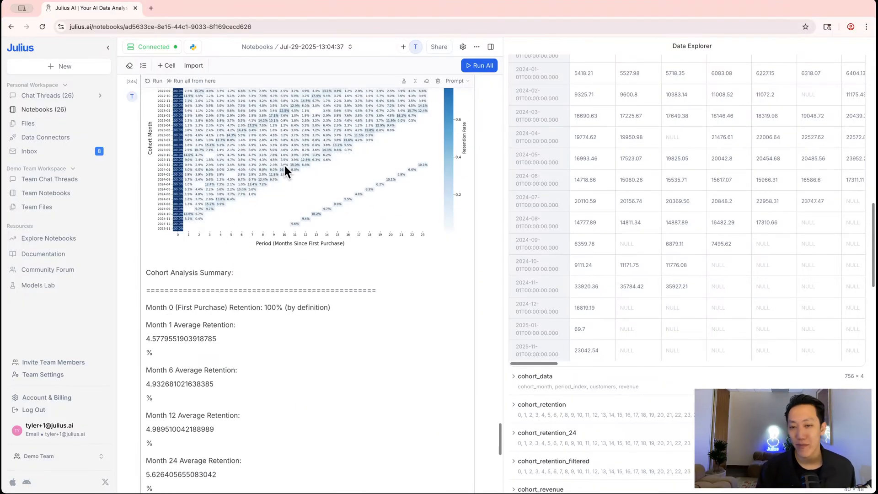
{"action": "scroll", "coordinate": [273, 190], "scroll_direction": "up", "scroll_amount": 6}
{"action": "scroll", "coordinate": [272, 193], "scroll_direction": "down", "scroll_amount": 6}
{"action": "scroll", "coordinate": [273, 193], "scroll_direction": "up", "scroll_amount": 10}
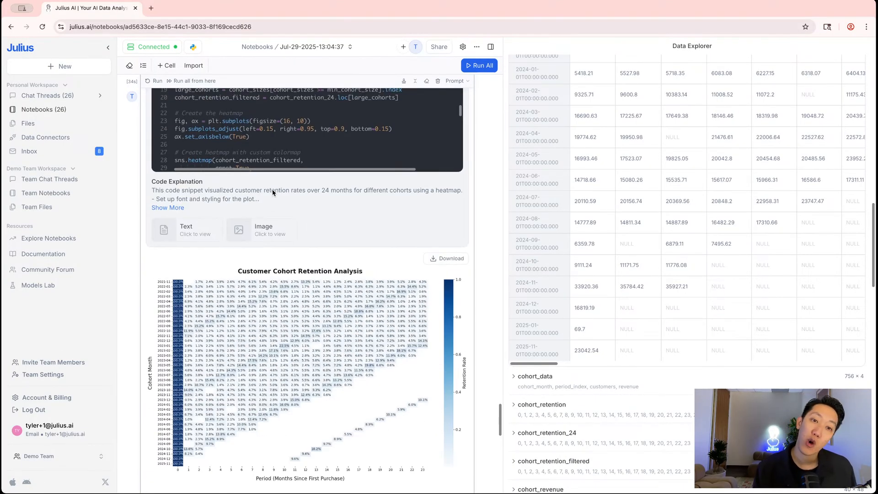
Re-run the heatmap prompt so it covers only the most recent 12 months and check the result
{"action": "left_click", "coordinate": [156, 217]}
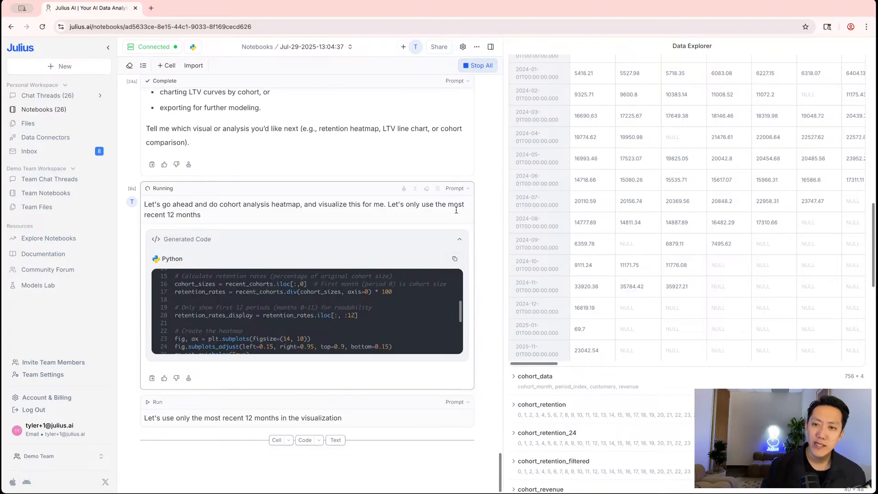
{"action": "scroll", "coordinate": [659, 208], "scroll_direction": "right", "scroll_amount": 5}
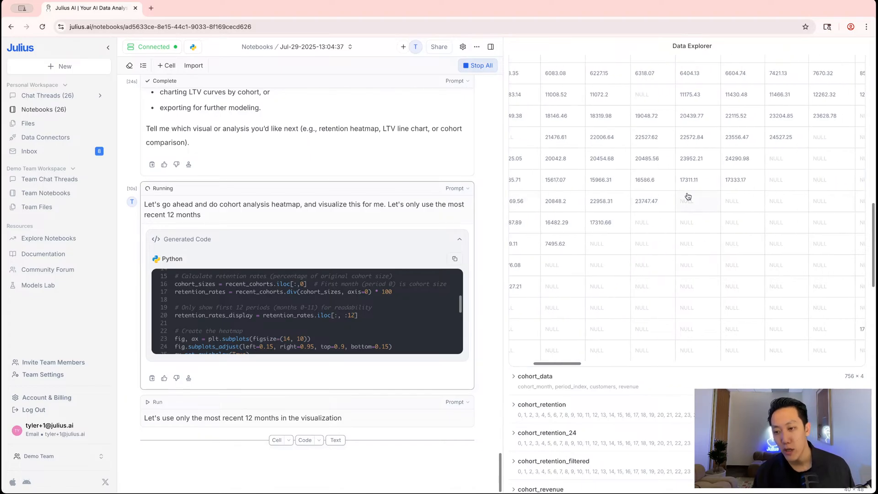
{"action": "scroll", "coordinate": [686, 195], "scroll_direction": "up", "scroll_amount": 11}
{"action": "scroll", "coordinate": [680, 192], "scroll_direction": "up", "scroll_amount": 10}
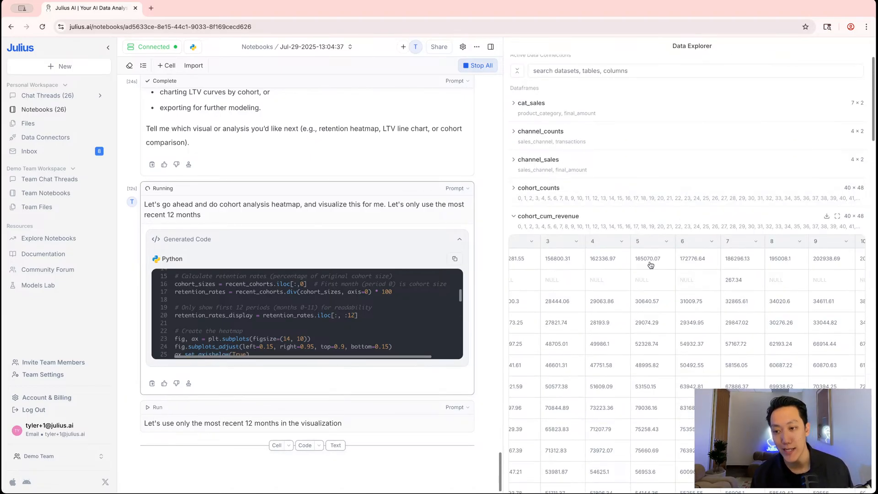
{"action": "scroll", "coordinate": [653, 266], "scroll_direction": "left", "scroll_amount": 3}
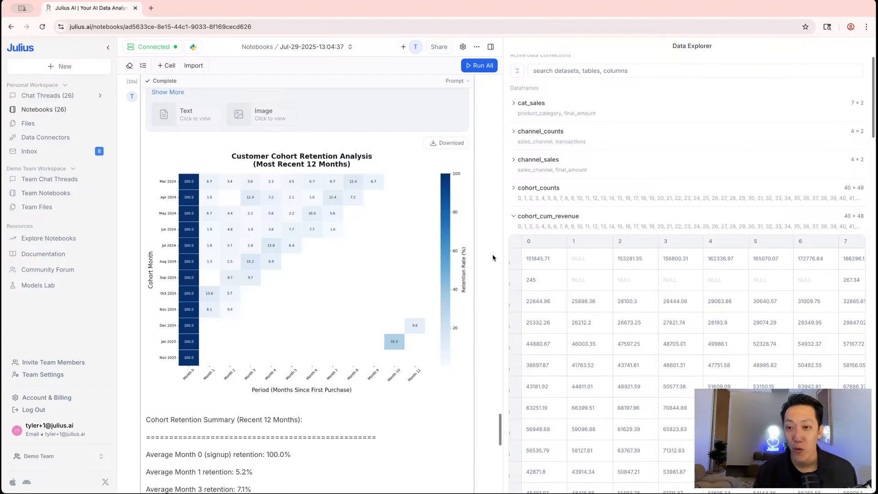
Collapse the cohort_cum_revenue table preview in the Data Explorer
{"action": "scroll", "coordinate": [398, 247], "scroll_direction": "up", "scroll_amount": 1}
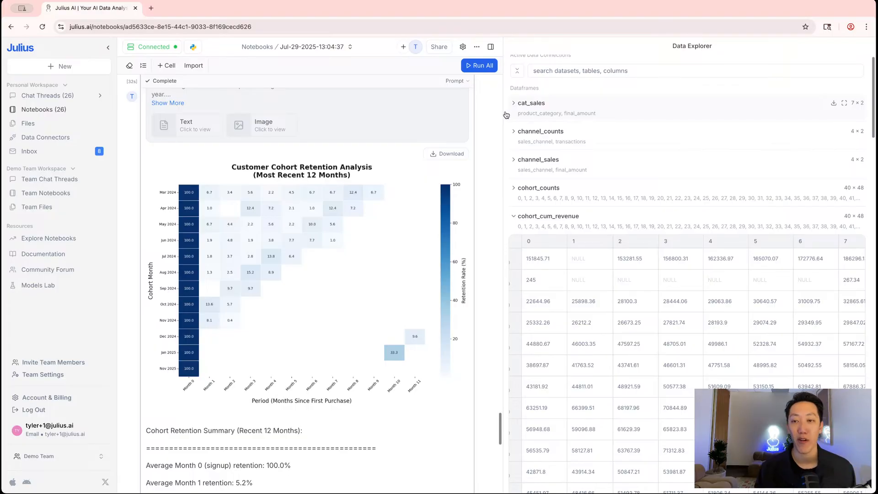
{"action": "scroll", "coordinate": [495, 118], "scroll_direction": "down", "scroll_amount": 4}
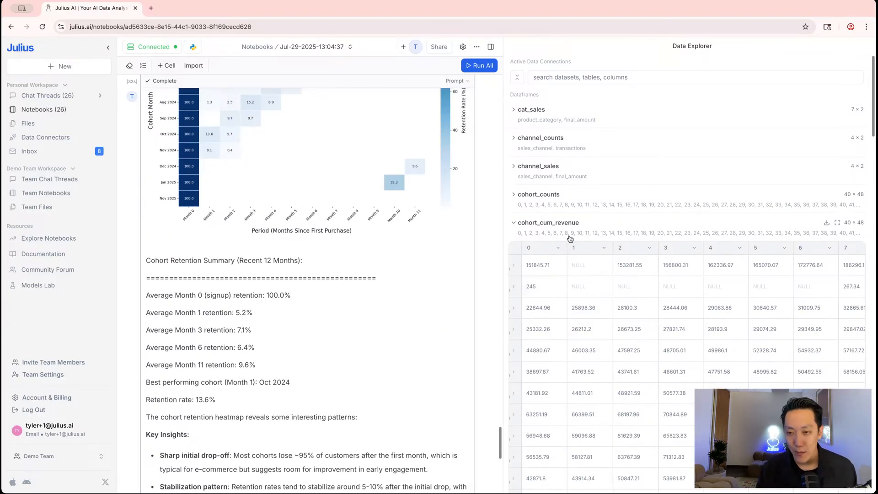
{"action": "scroll", "coordinate": [410, 291], "scroll_direction": "down", "scroll_amount": 4}
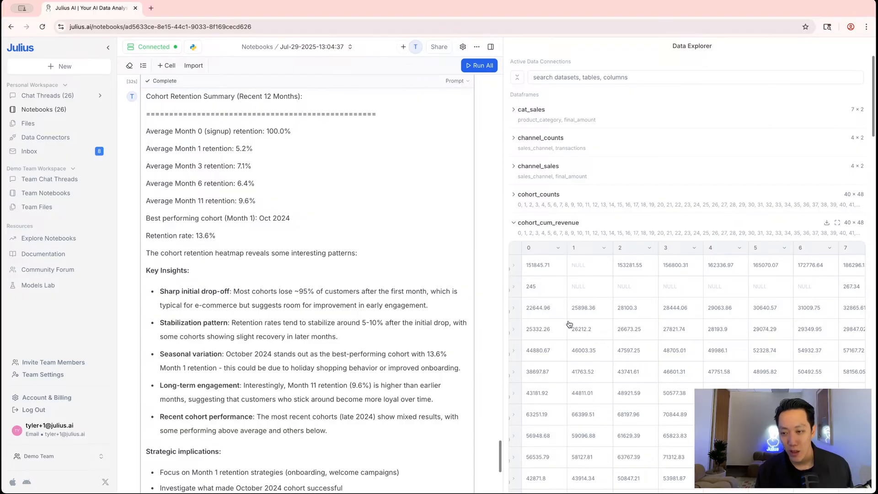
{"action": "left_click", "coordinate": [514, 223]}
Check the heatmap's text summary: 5.2% average Month 1 retention, October 2024 best at 13.6%
{"action": "scroll", "coordinate": [359, 225], "scroll_direction": "up", "scroll_amount": 5}
{"action": "scroll", "coordinate": [359, 225], "scroll_direction": "up", "scroll_amount": 3}
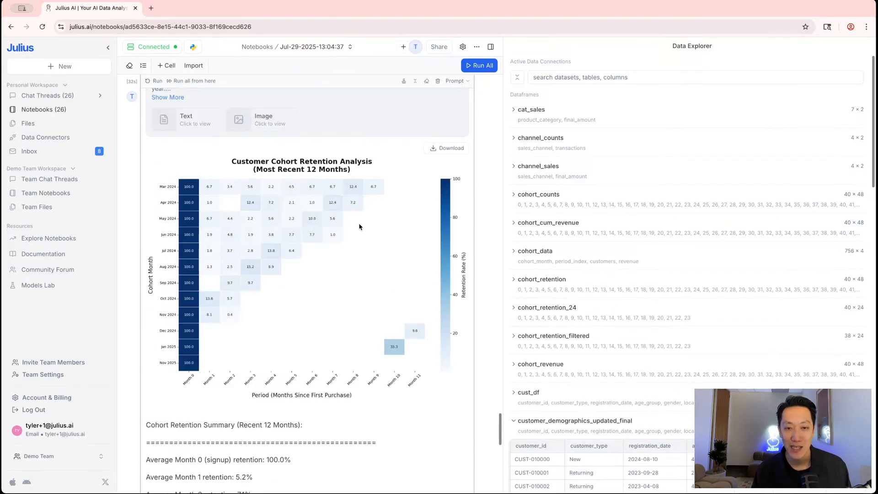
{"action": "scroll", "coordinate": [359, 225], "scroll_direction": "up", "scroll_amount": 5}
{"action": "scroll", "coordinate": [274, 236], "scroll_direction": "down", "scroll_amount": 5}
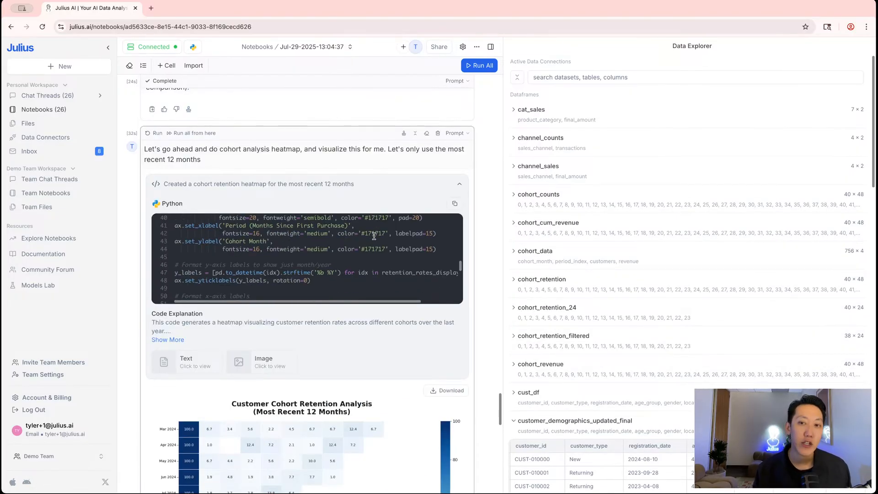
{"action": "scroll", "coordinate": [361, 332], "scroll_direction": "down", "scroll_amount": 12}
{"action": "scroll", "coordinate": [358, 334], "scroll_direction": "up", "scroll_amount": 12}
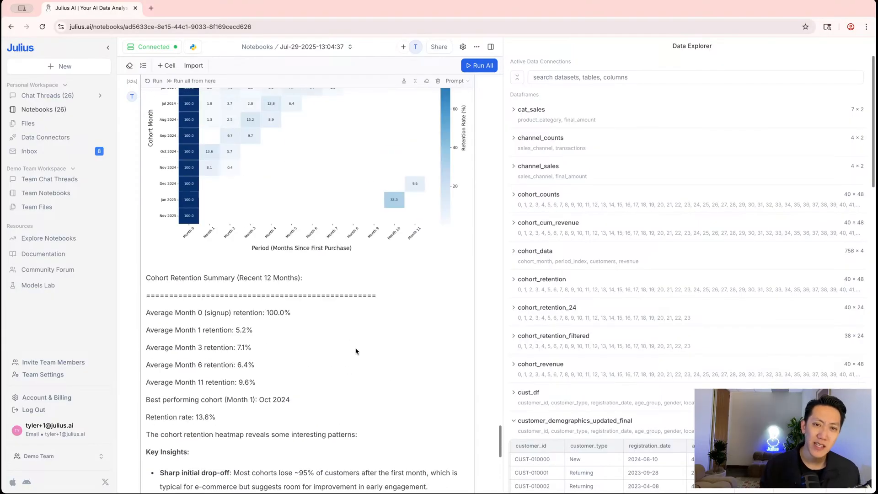
{"action": "left_click", "coordinate": [180, 359]}
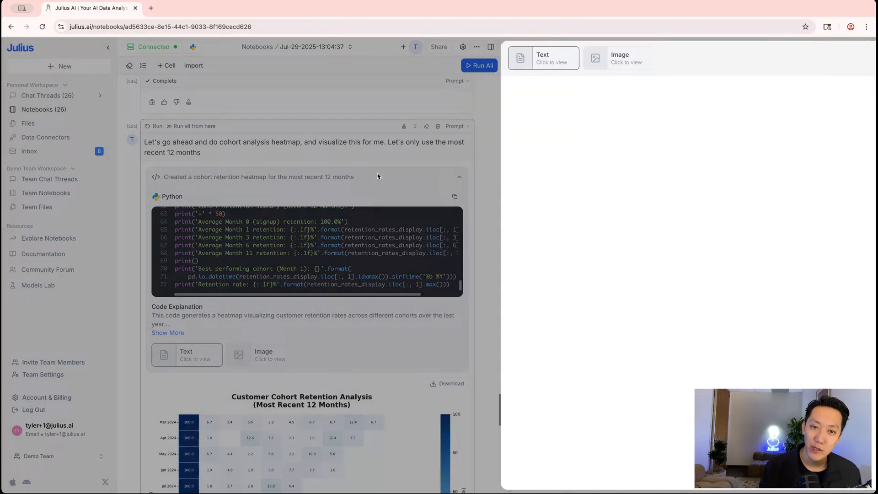
{"action": "left_click", "coordinate": [377, 176]}
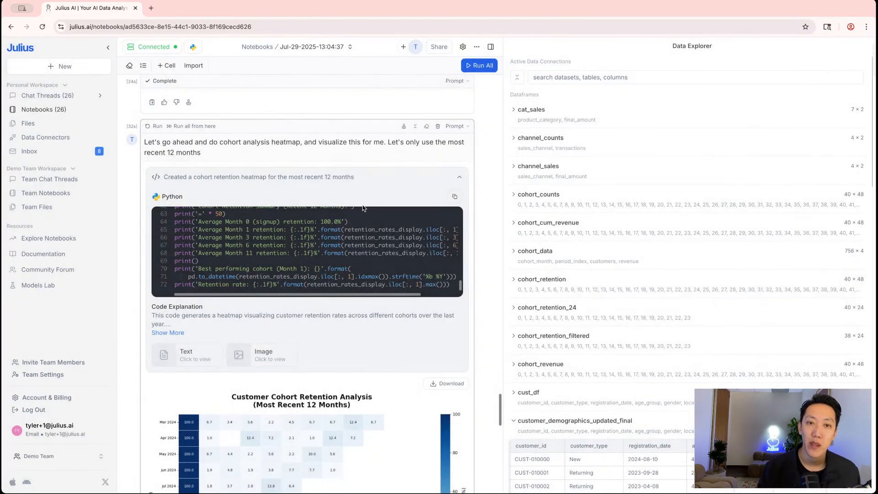
{"action": "scroll", "coordinate": [228, 247], "scroll_direction": "up", "scroll_amount": 8}
{"action": "scroll", "coordinate": [197, 246], "scroll_direction": "up", "scroll_amount": 10}
{"action": "scroll", "coordinate": [197, 246], "scroll_direction": "up", "scroll_amount": 8}
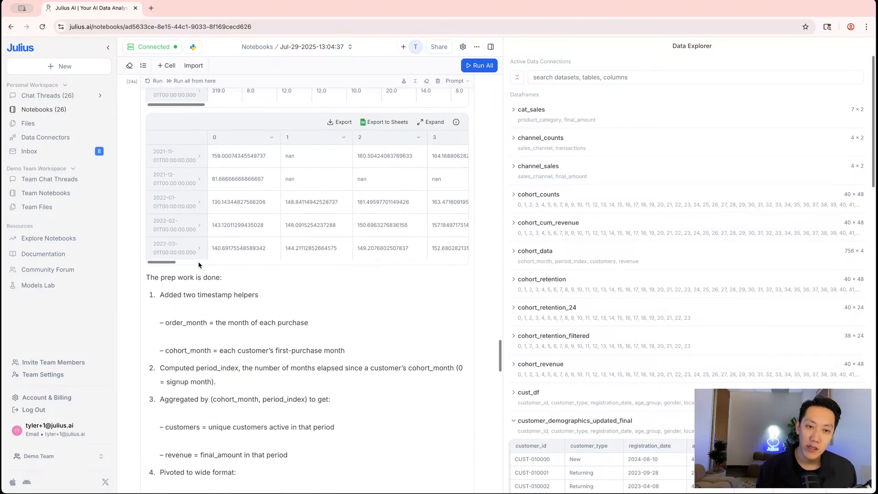
{"action": "scroll", "coordinate": [670, 222], "scroll_direction": "down", "scroll_amount": 20}
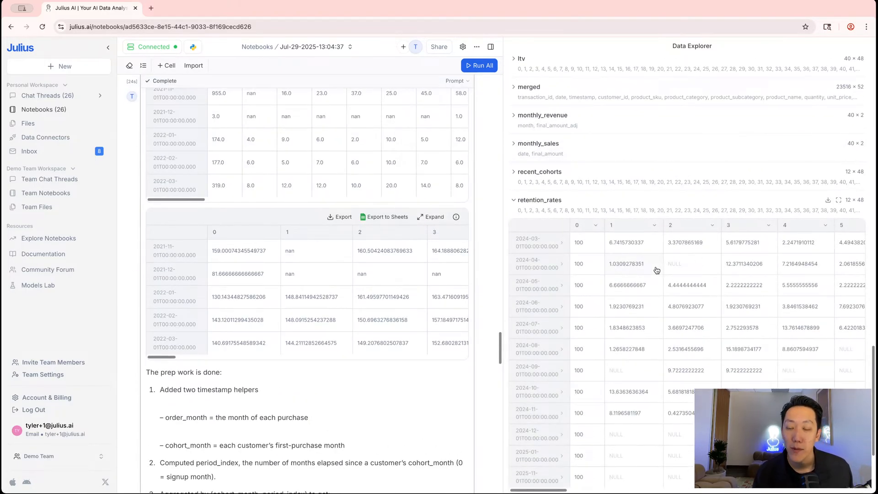
{"action": "scroll", "coordinate": [631, 255], "scroll_direction": "down", "scroll_amount": 1}
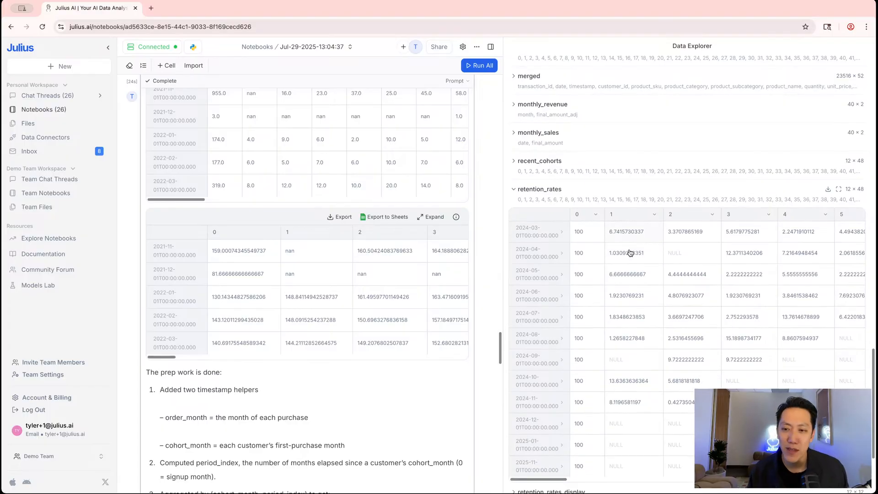
{"action": "scroll", "coordinate": [630, 253], "scroll_direction": "down", "scroll_amount": 5}
{"action": "scroll", "coordinate": [397, 269], "scroll_direction": "down", "scroll_amount": 15}
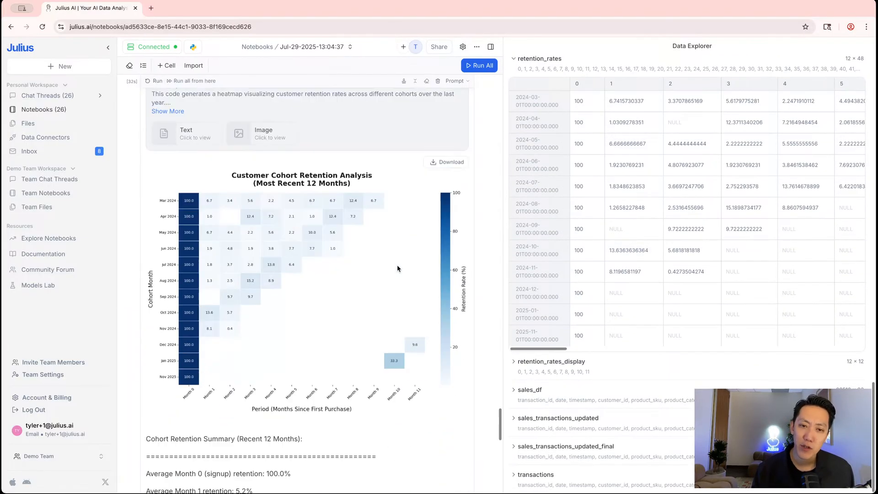
{"action": "scroll", "coordinate": [397, 269], "scroll_direction": "down", "scroll_amount": 2}
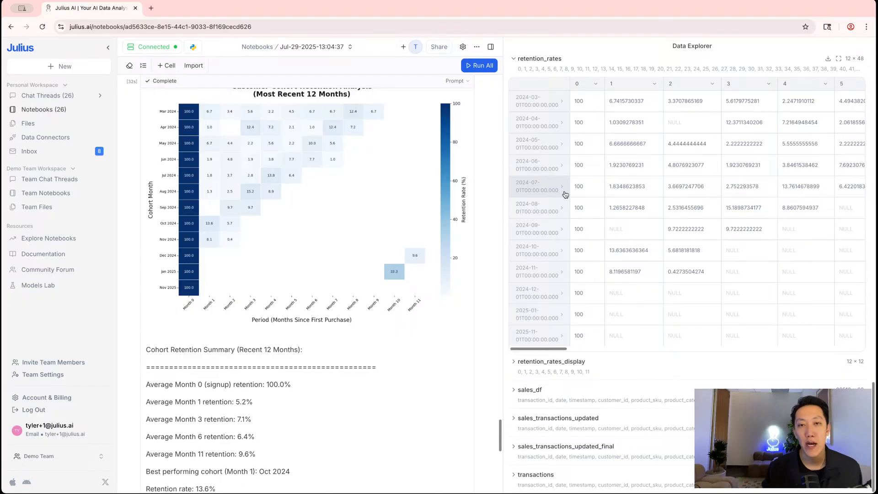
{"action": "scroll", "coordinate": [487, 207], "scroll_direction": "down", "scroll_amount": 5}
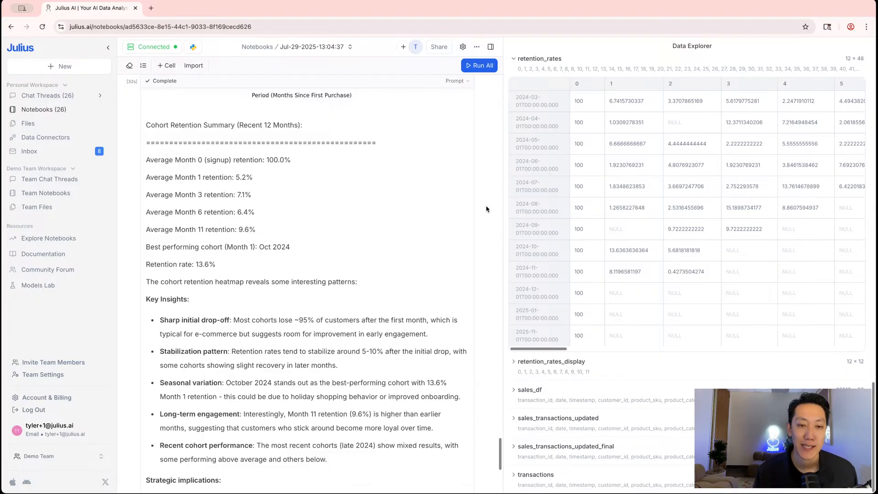
{"action": "scroll", "coordinate": [486, 209], "scroll_direction": "down", "scroll_amount": 5}
{"action": "scroll", "coordinate": [486, 208], "scroll_direction": "up", "scroll_amount": 12}
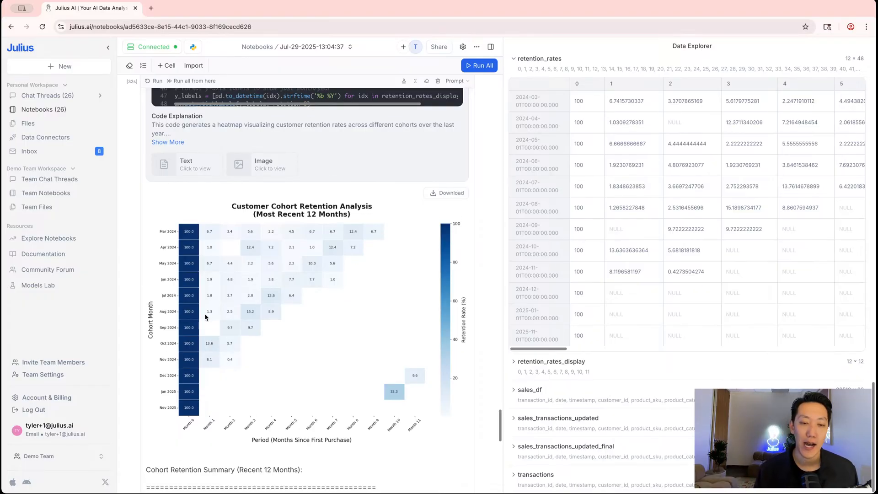
{"action": "scroll", "coordinate": [201, 322], "scroll_direction": "down", "scroll_amount": 5}
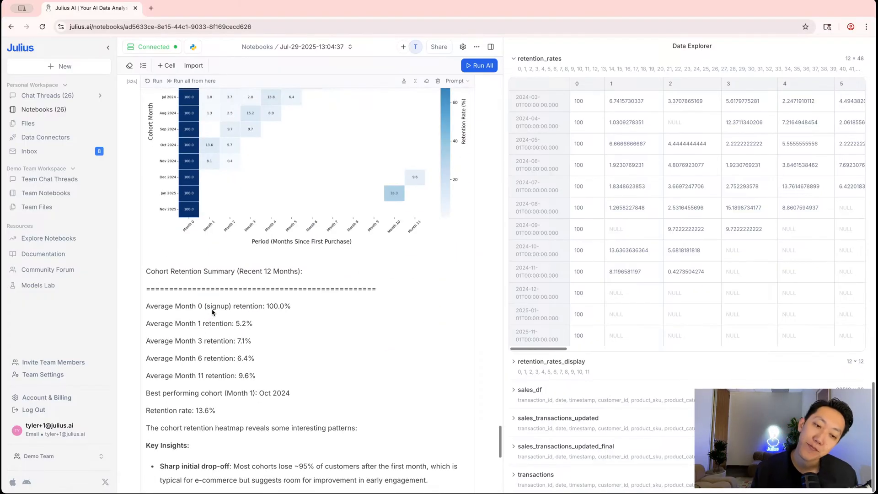
{"action": "scroll", "coordinate": [220, 304], "scroll_direction": "down", "scroll_amount": 6}
{"action": "scroll", "coordinate": [228, 202], "scroll_direction": "up", "scroll_amount": 6}
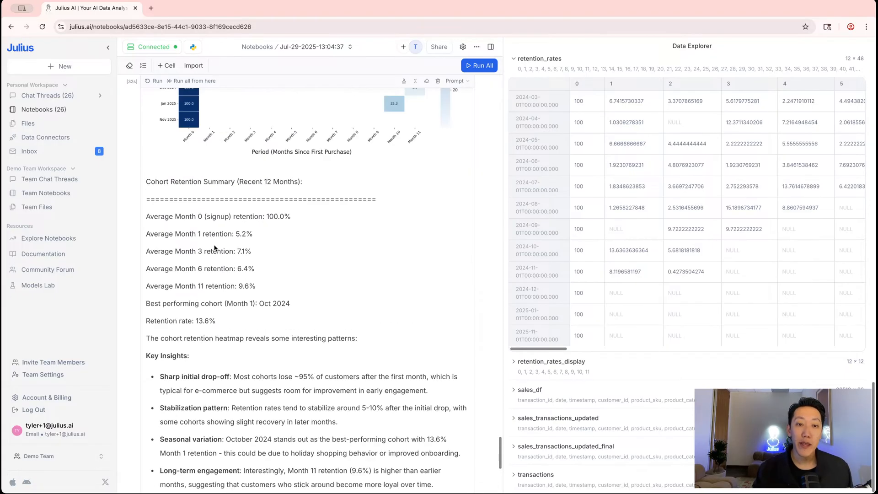
{"action": "scroll", "coordinate": [261, 306], "scroll_direction": "down", "scroll_amount": 5}
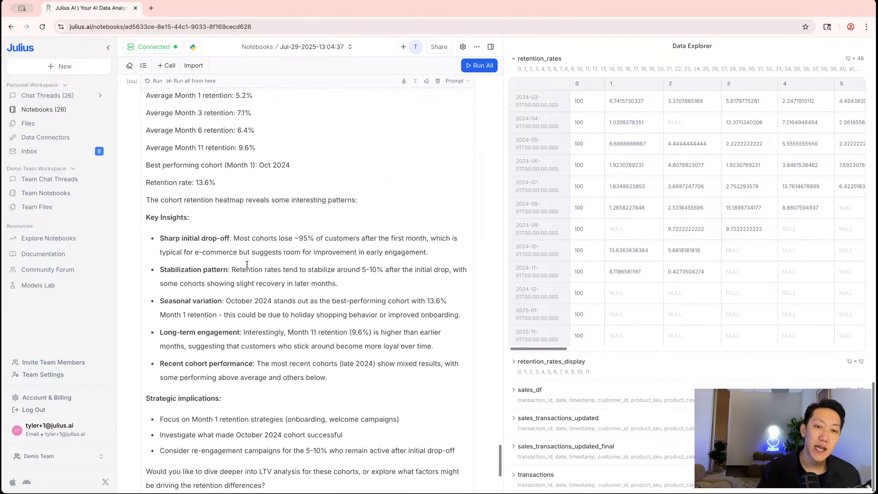
{"action": "scroll", "coordinate": [259, 448], "scroll_direction": "down", "scroll_amount": 5}
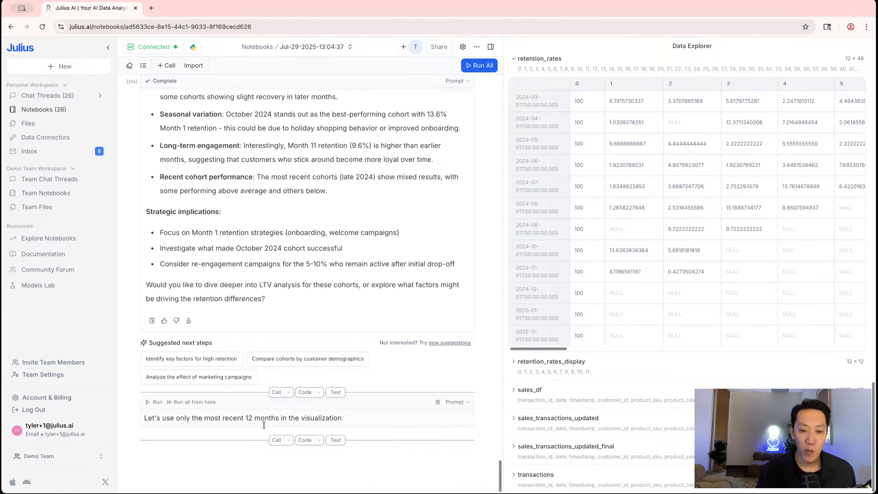
Delete the leftover 12-month prompt cell and add a new User Input cell at the notebook end
{"action": "left_click", "coordinate": [438, 401]}
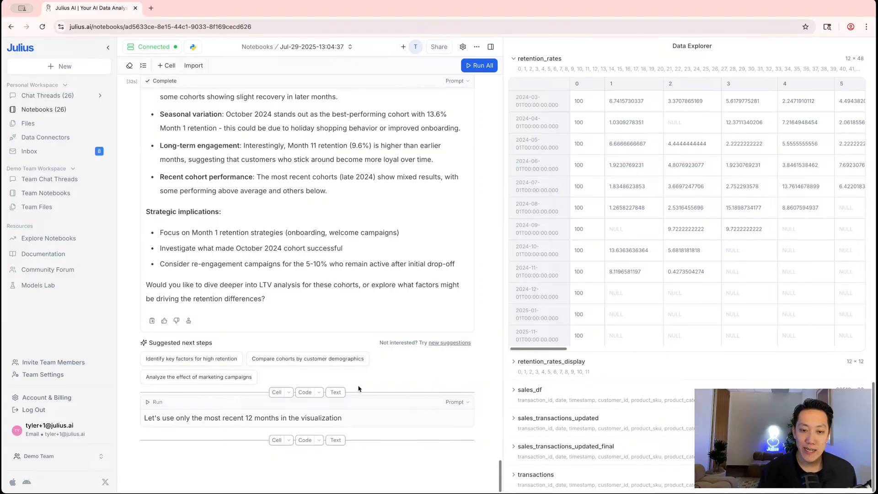
{"action": "left_click", "coordinate": [276, 441]}
{"action": "left_click", "coordinate": [449, 403]}
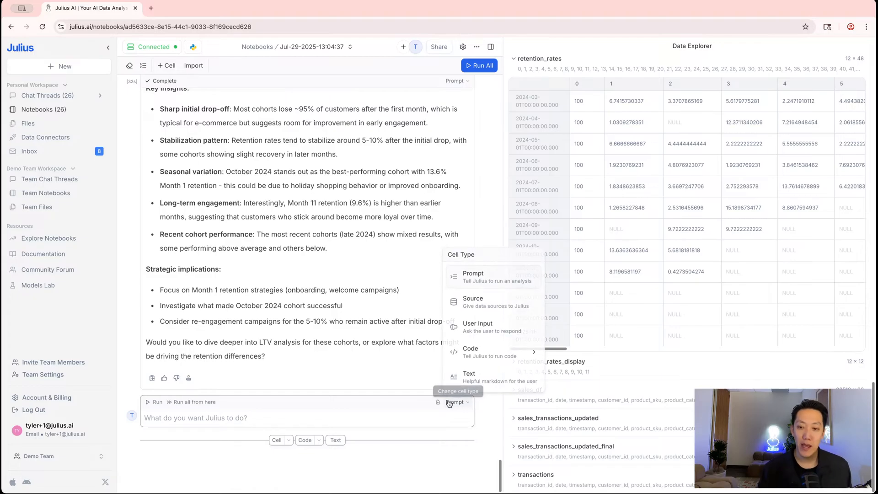
{"action": "left_click", "coordinate": [492, 330]}
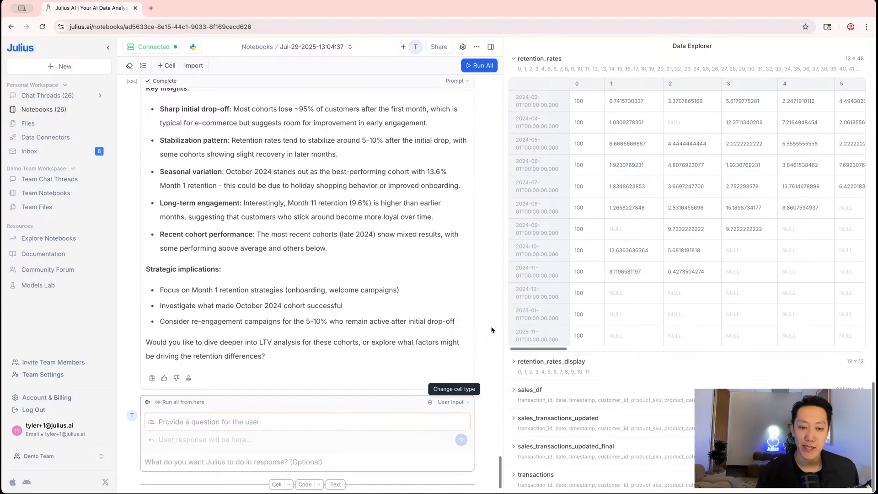
{"action": "scroll", "coordinate": [320, 366], "scroll_direction": "down", "scroll_amount": 2}
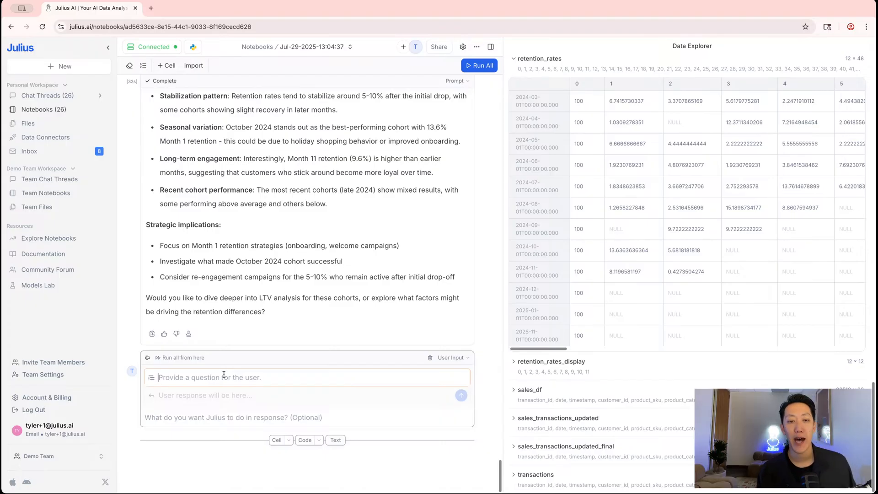
Enter the question 'Who is the intended audience of the report / output / summary of this notebook's findings?'
{"action": "type", "text": "Who is the"}
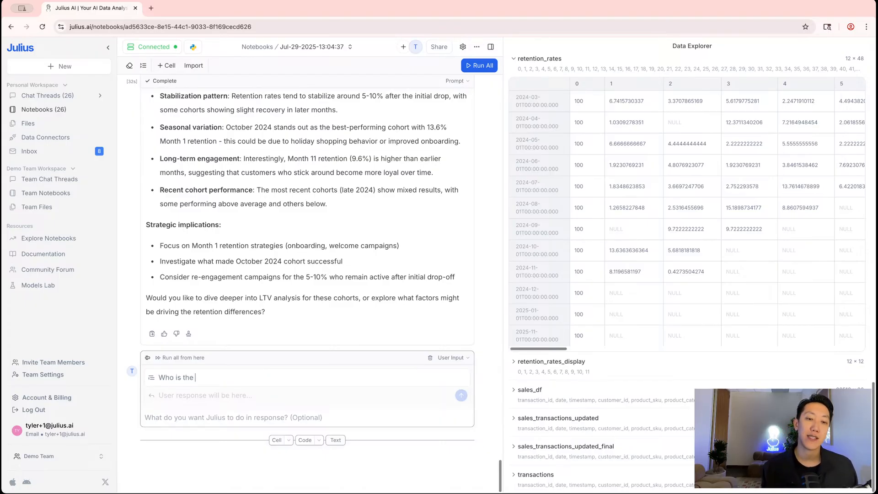
{"action": "type", "text": " intended audi"}
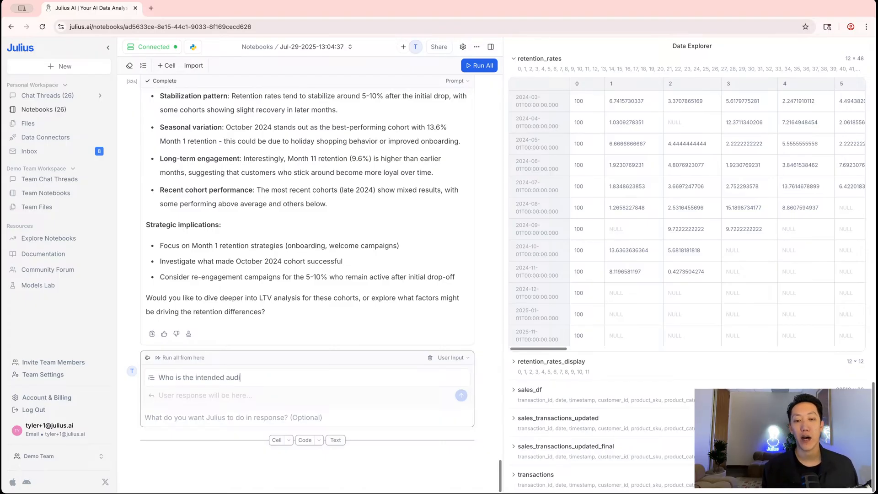
{"action": "type", "text": "ence of the report / ou"}
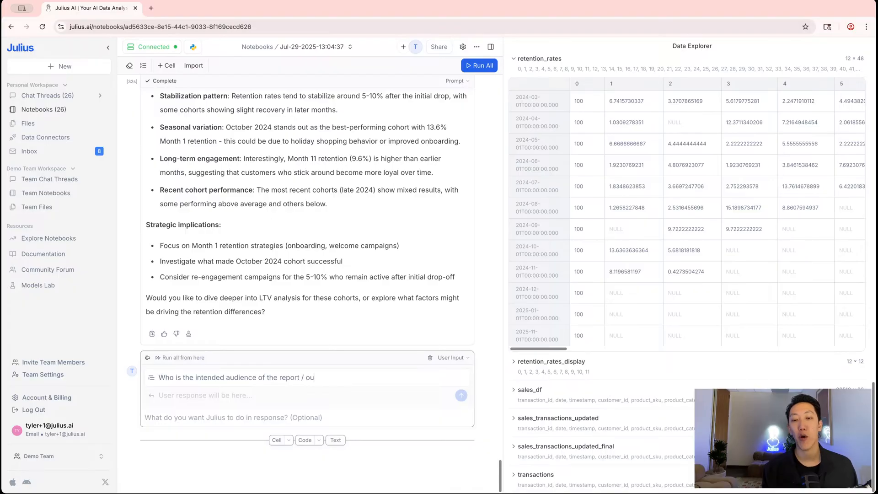
{"action": "type", "text": "tput / summary of t"}
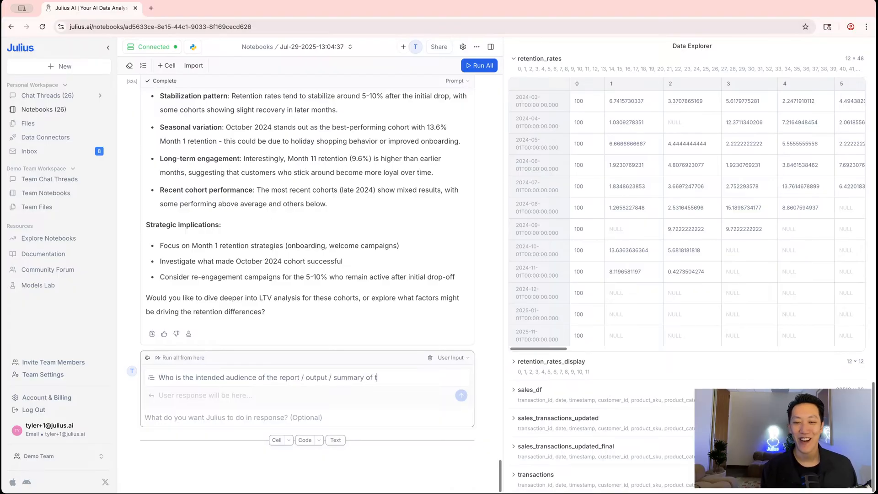
{"action": "type", "text": "his notebook's finding"}
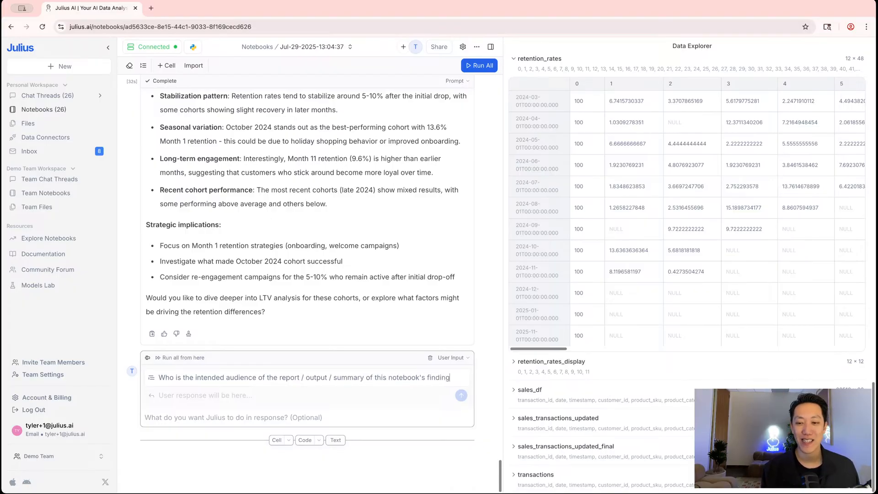
{"action": "type", "text": "s and insights?"}
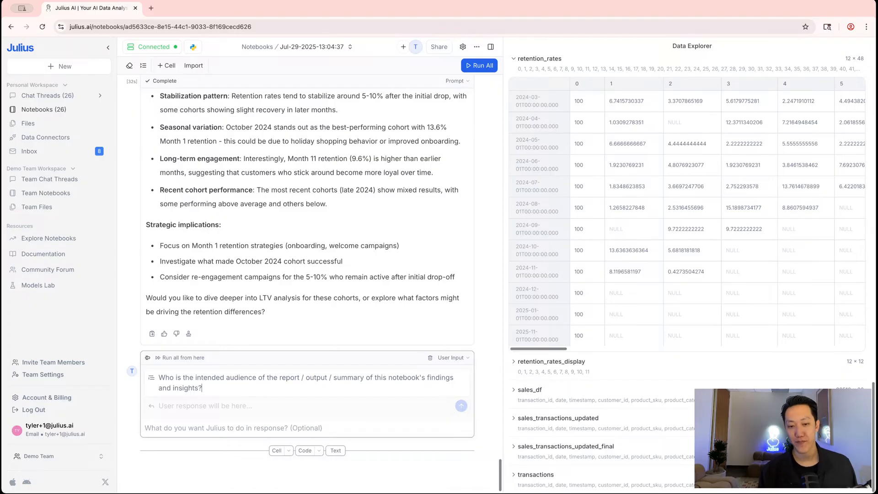
{"action": "left_click", "coordinate": [196, 406]}
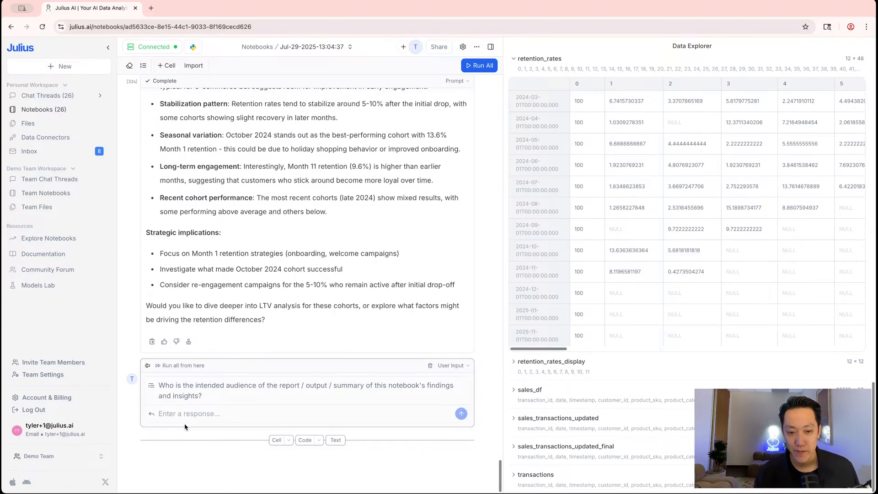
{"action": "left_click", "coordinate": [165, 428]}
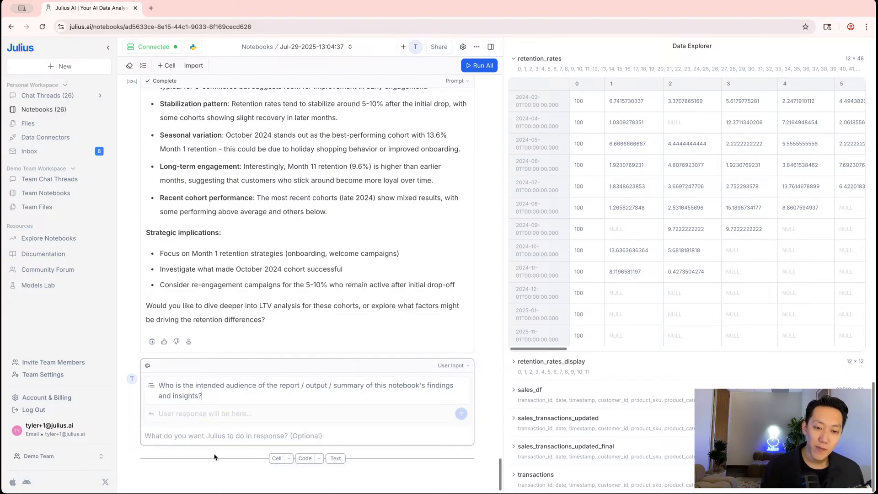
{"action": "left_click", "coordinate": [210, 440]}
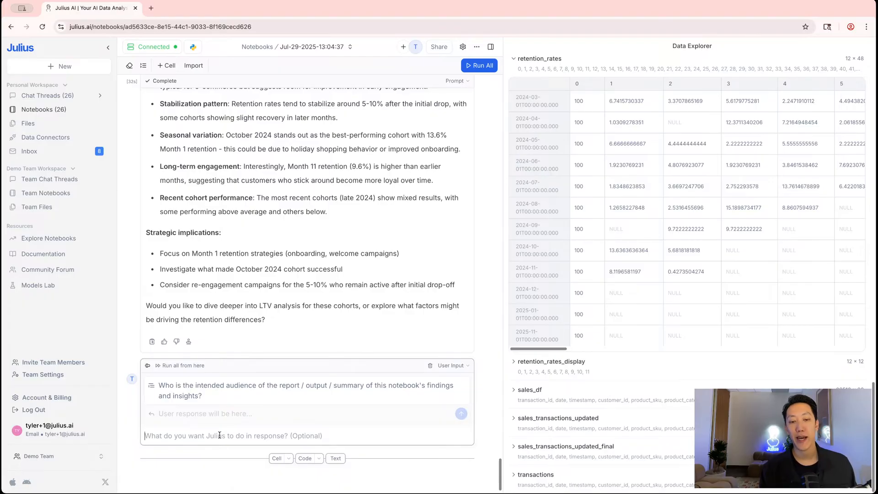
Enter the instruction 'Create a summary report that is catered to the audience that the user mentioned'
{"action": "type", "text": "Create a "}
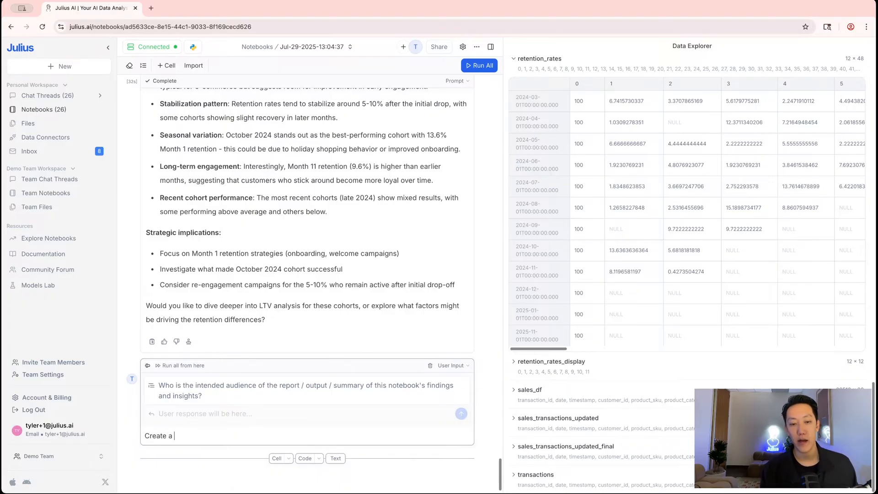
{"action": "type", "text": "summary report th"}
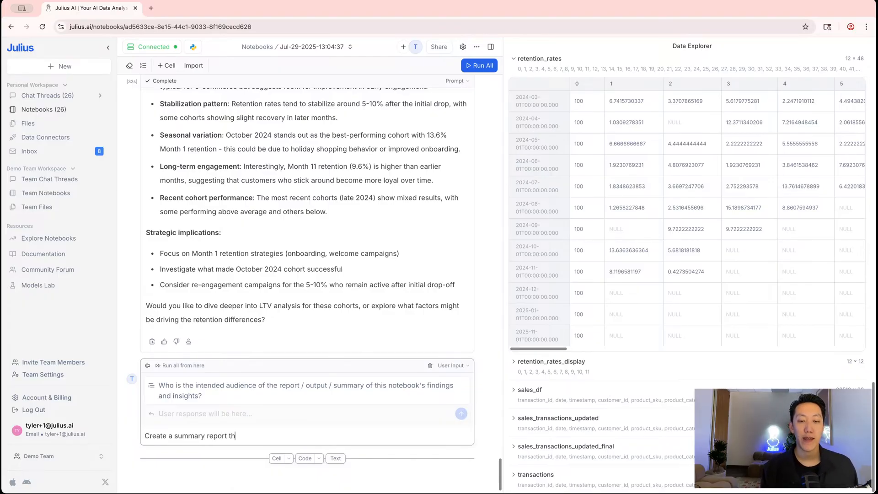
{"action": "type", "text": "at is catered to the au"}
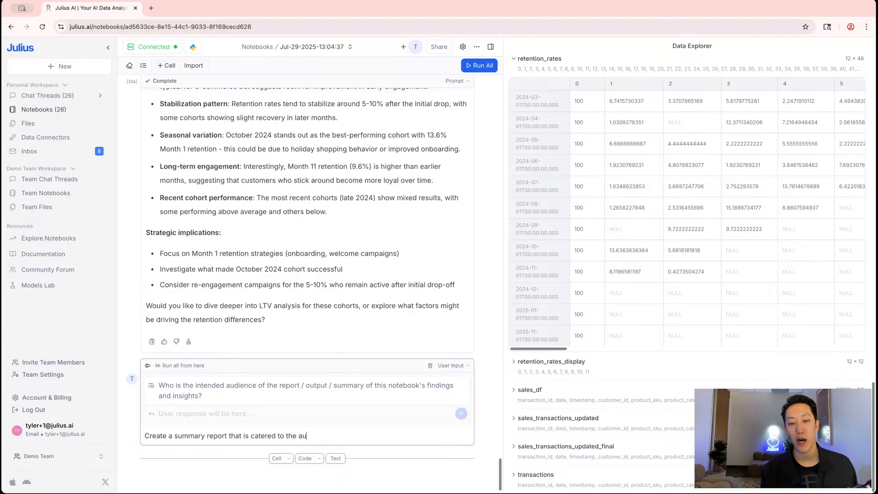
{"action": "type", "text": "dience that the user men"}
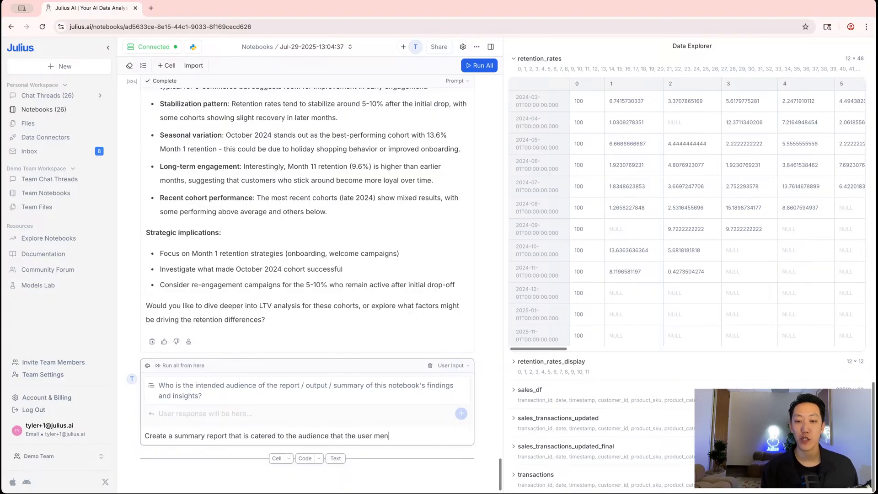
{"action": "type", "text": "tioned"}
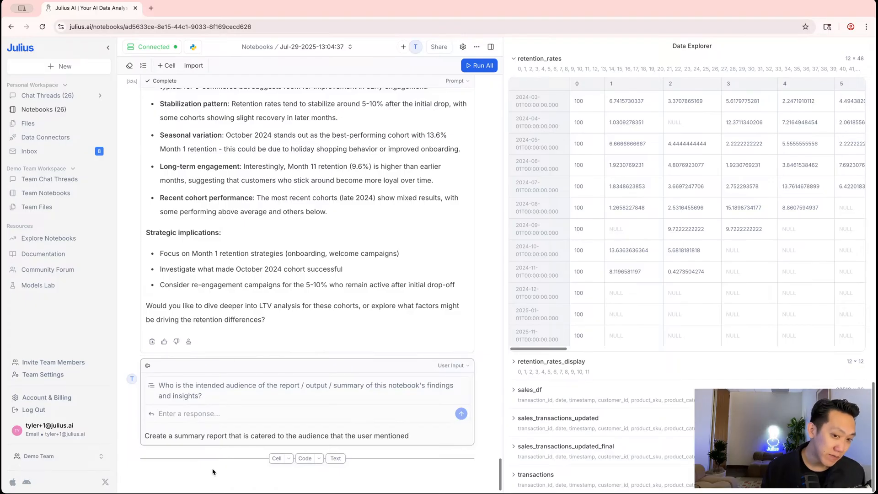
{"action": "scroll", "coordinate": [197, 411], "scroll_direction": "down", "scroll_amount": 1}
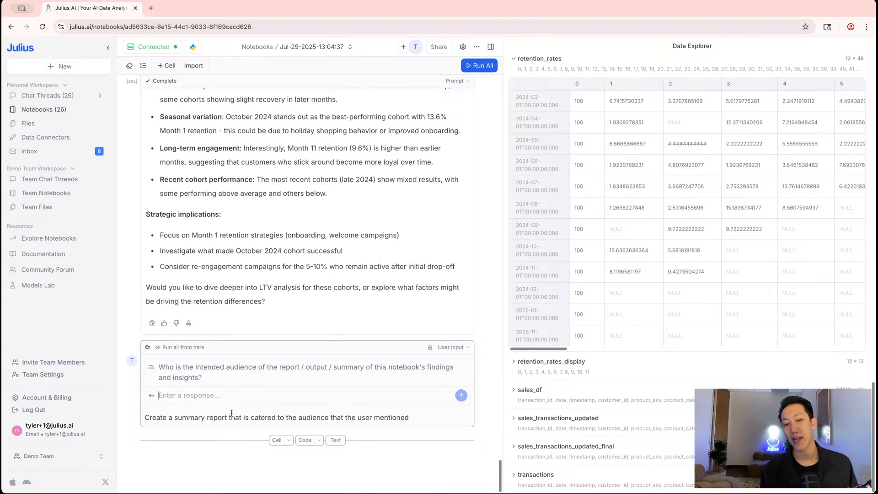
Answer the audience question with 'Make this a report for my Head of Operations and Sales'
{"action": "type", "text": "Make this a repor"}
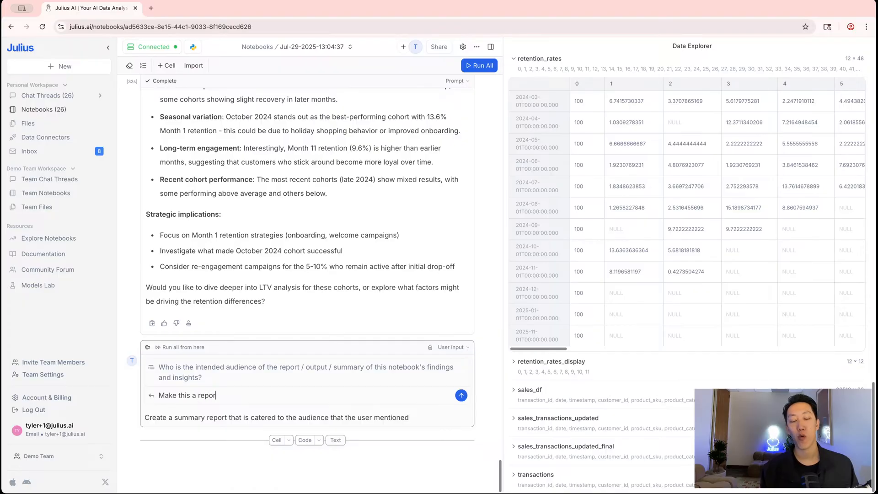
{"action": "type", "text": "t for my Head fo Op"}
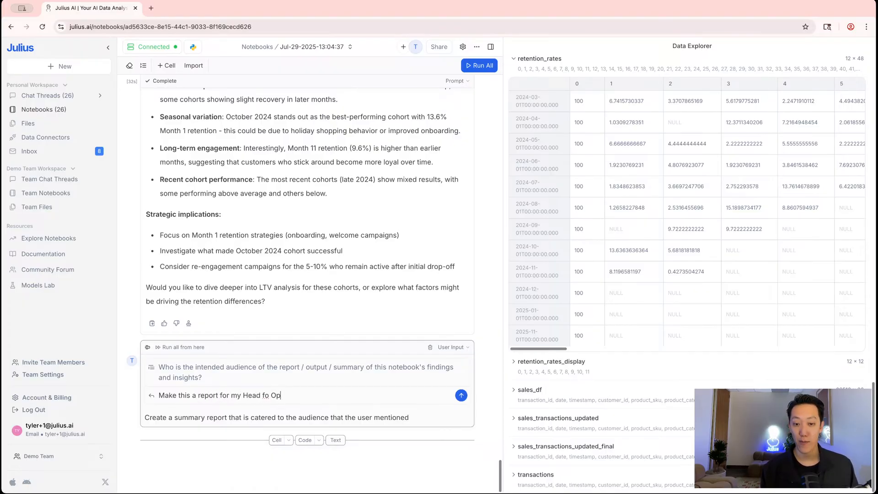
{"action": "key", "text": "BackSpace"}
{"action": "key", "text": "BackSpace"}
{"action": "key", "text": "BackSpace"}
{"action": "key", "text": "BackSpace"}
{"action": "key", "text": "BackSpace"}
{"action": "type", "text": "of Operations an"}
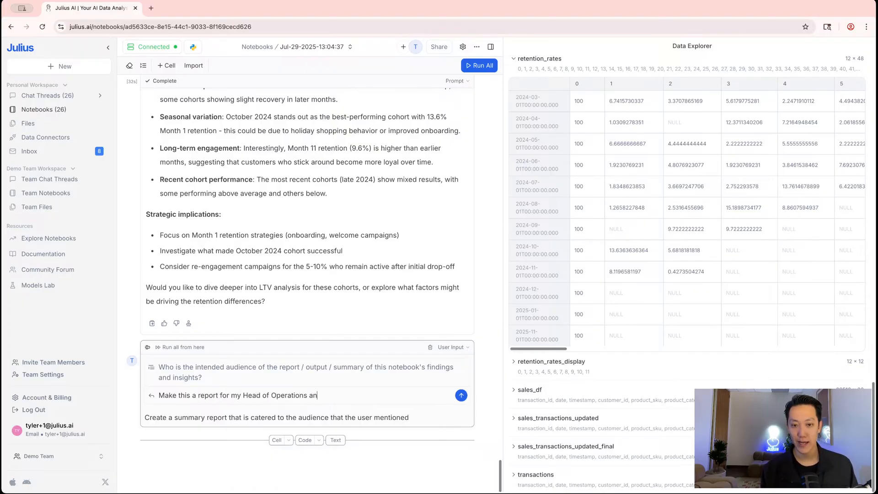
{"action": "type", "text": "d Sales"}
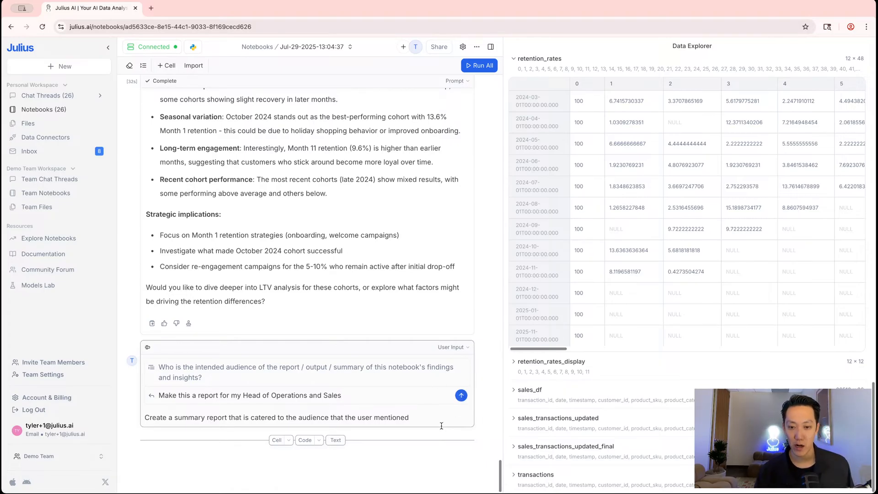
{"action": "left_click", "coordinate": [427, 366]}
{"action": "left_click", "coordinate": [476, 353]}
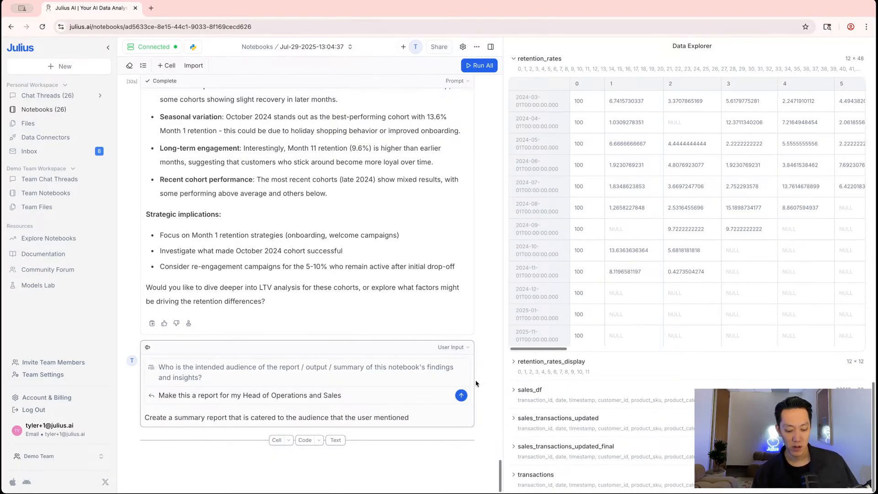
Reload the notebook page and submit the audience question response
{"action": "key", "text": "super+r"}
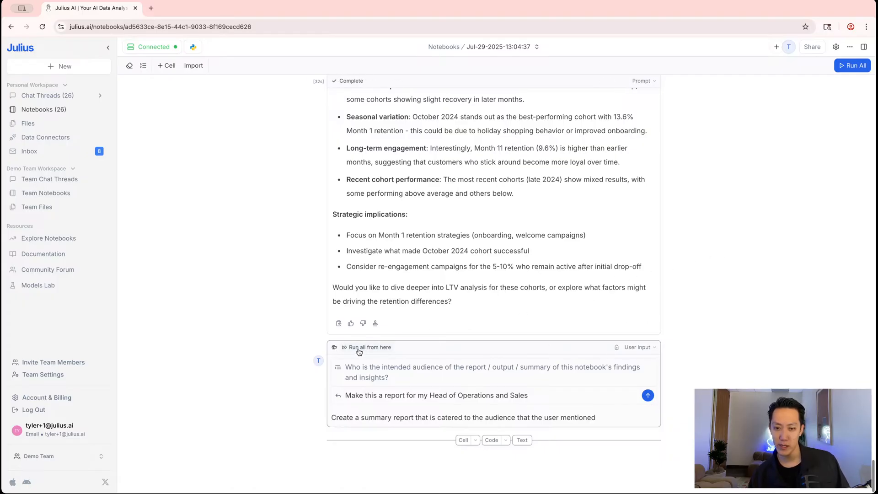
{"action": "double_click", "coordinate": [619, 418]}
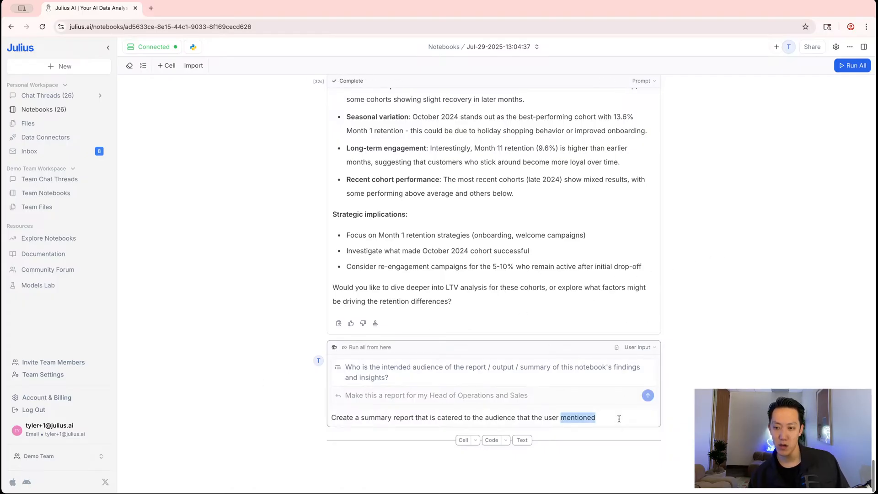
{"action": "left_click", "coordinate": [719, 420]}
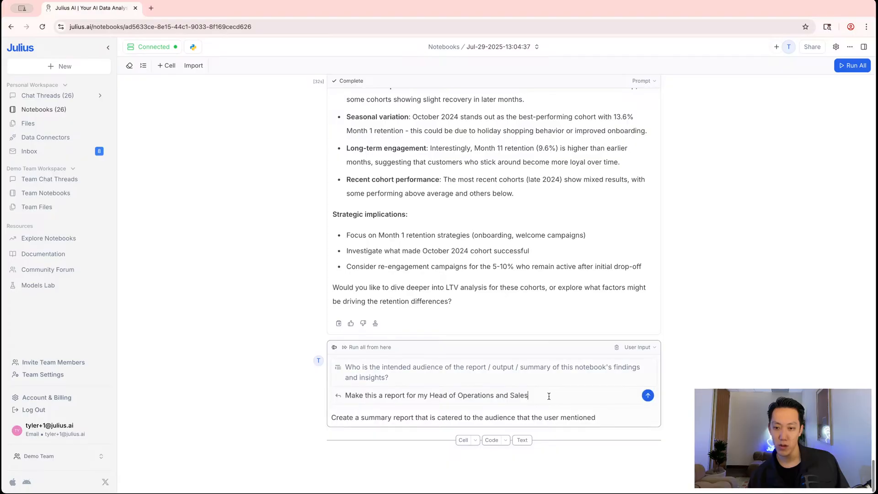
{"action": "left_click", "coordinate": [649, 396]}
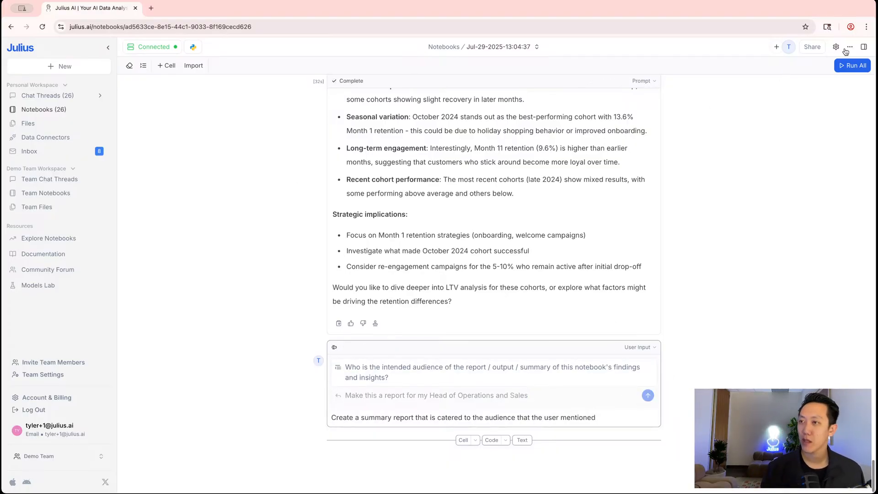
{"action": "left_click", "coordinate": [864, 47]}
Widen the Data Explorer panel and insert a new User Input cell above the existing one
{"action": "left_click_drag", "start_coordinate": [733, 80], "coordinate": [462, 411]}
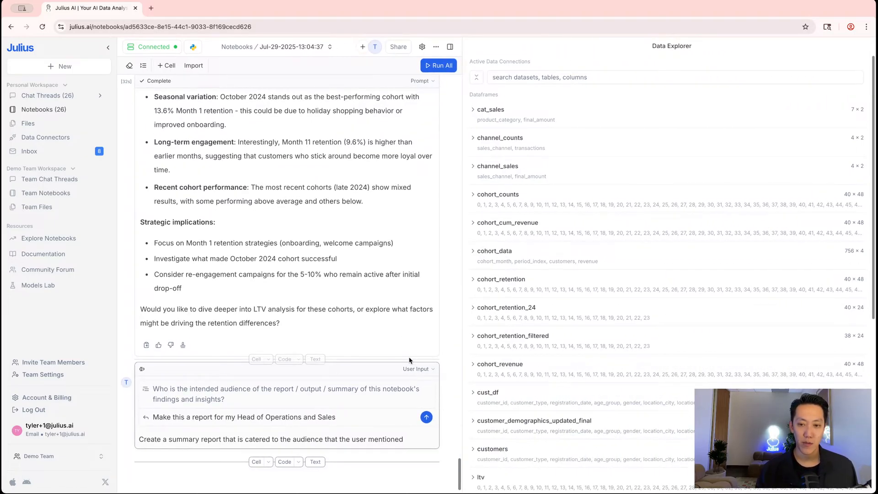
{"action": "left_click", "coordinate": [259, 359]}
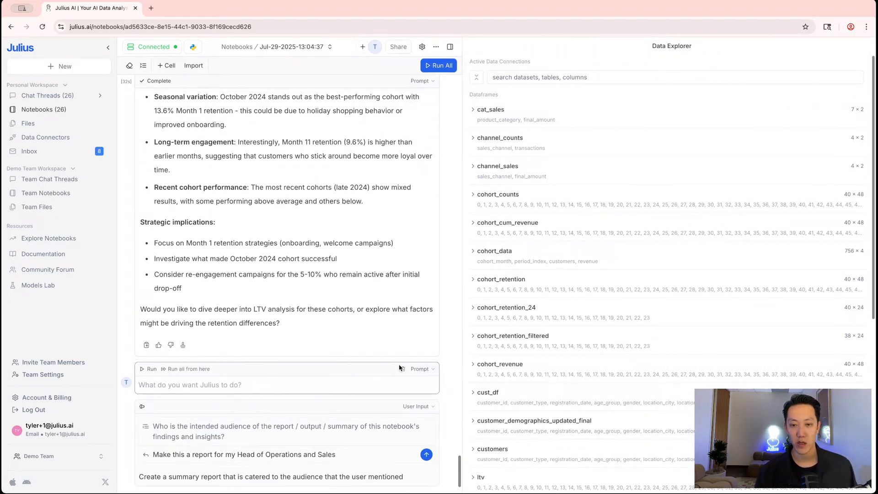
{"action": "left_click", "coordinate": [419, 369]}
{"action": "left_click", "coordinate": [459, 295]}
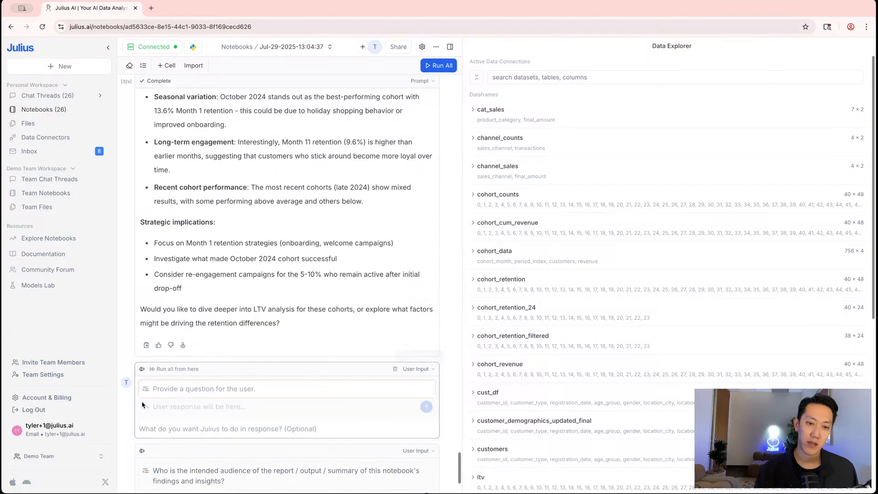
{"action": "scroll", "coordinate": [179, 388], "scroll_direction": "down", "scroll_amount": 2}
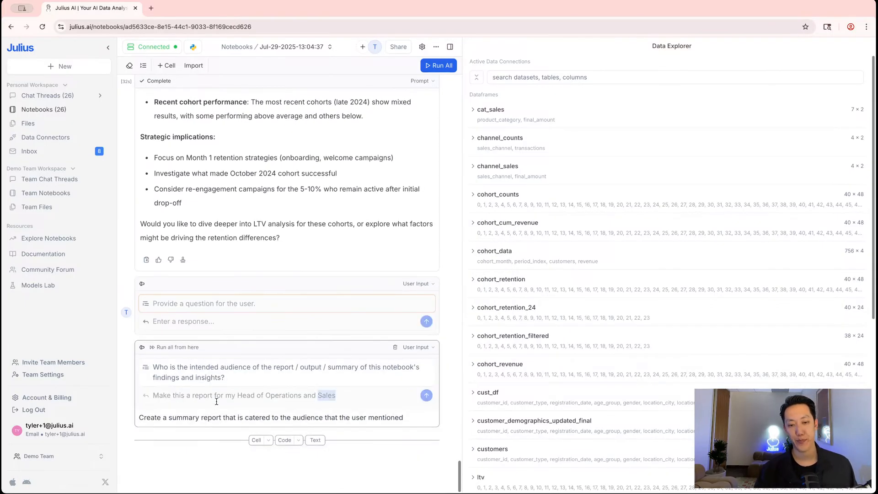
Copy the audience question and the Head of Operations and Sales answer into the new cell
{"action": "triple_click", "coordinate": [220, 374]}
{"action": "key", "text": "ctrl+c"}
{"action": "left_click", "coordinate": [196, 304]}
{"action": "key", "text": "ctrl+v"}
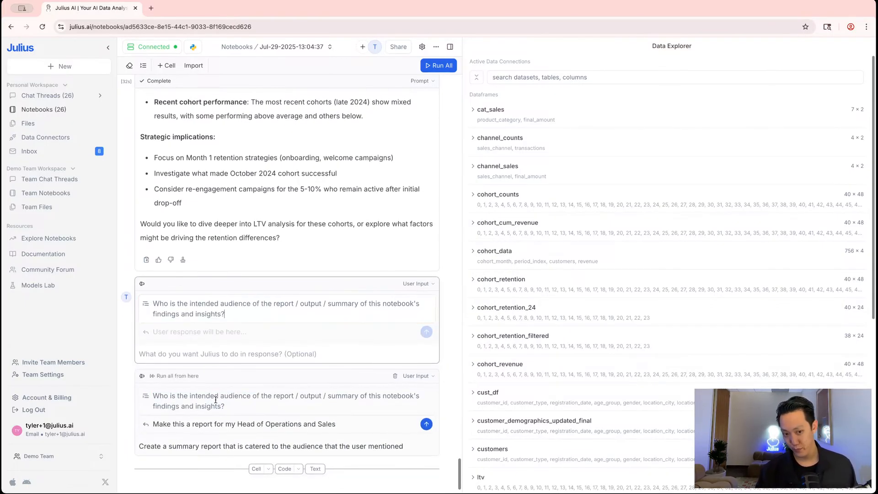
{"action": "triple_click", "coordinate": [214, 423]}
{"action": "triple_click", "coordinate": [214, 405]}
{"action": "key", "text": "ctrl+c"}
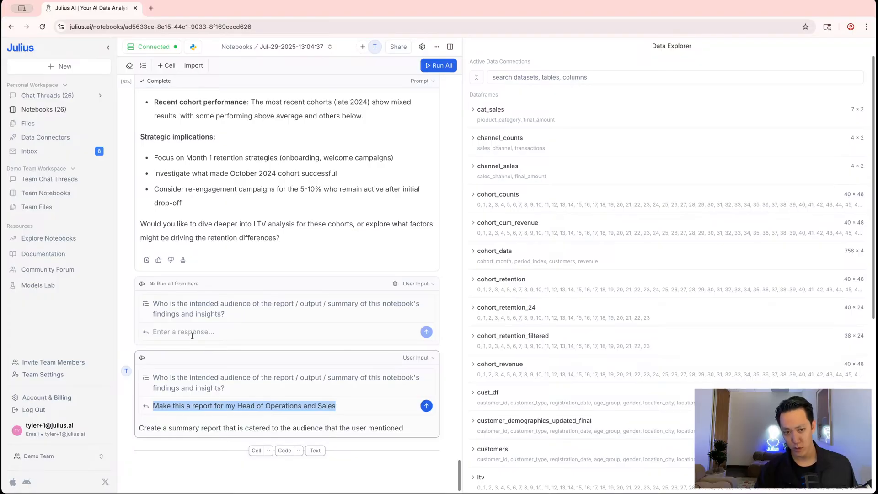
{"action": "left_click", "coordinate": [205, 331]}
{"action": "key", "text": "ctrl+v"}
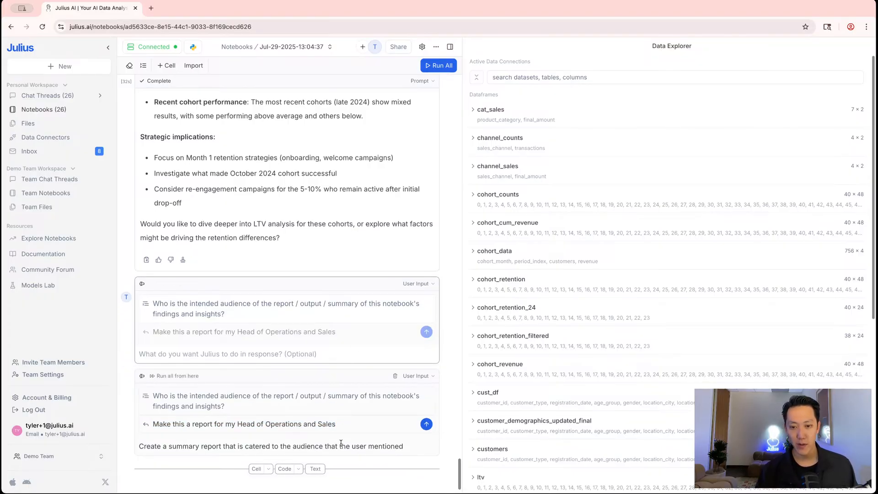
Copy the summary-report instruction from the lower cell into the upper cell's instruction field
{"action": "double_click", "coordinate": [344, 428]}
{"action": "triple_click", "coordinate": [344, 429]}
{"action": "key", "text": "ctrl+c"}
{"action": "left_click", "coordinate": [256, 355]}
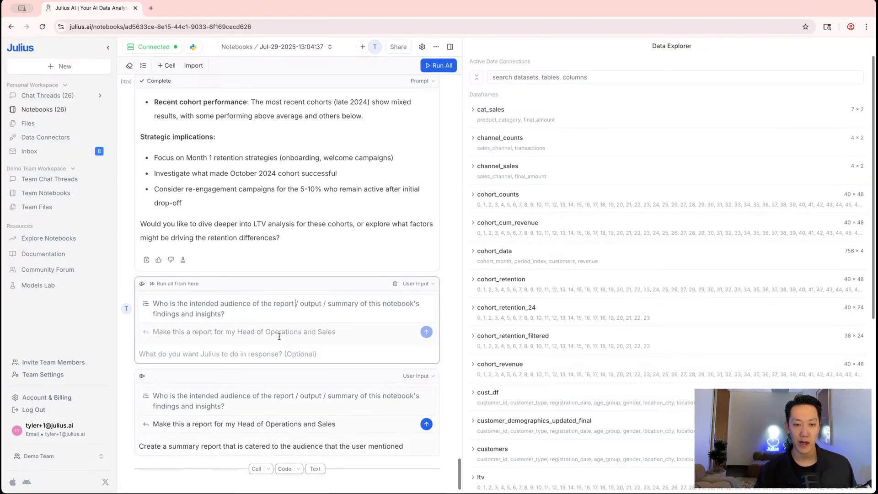
{"action": "key", "text": "ctrl+v"}
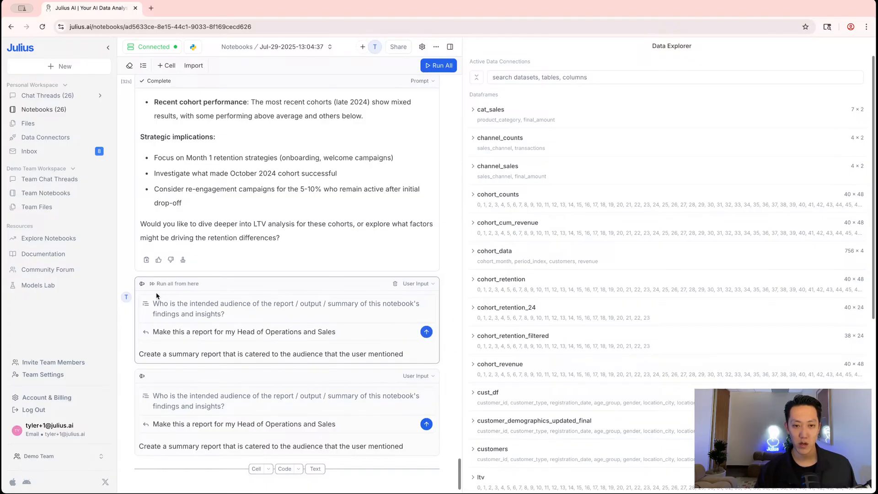
{"action": "scroll", "coordinate": [152, 287], "scroll_direction": "up", "scroll_amount": 20}
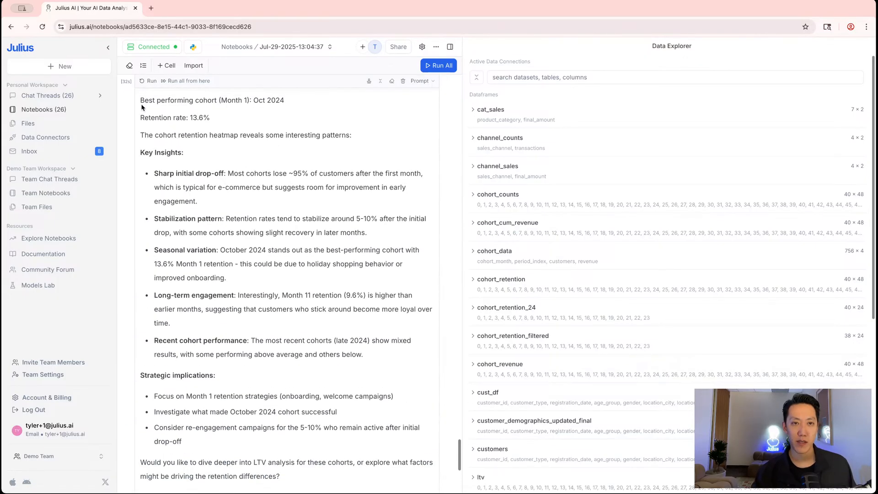
{"action": "scroll", "coordinate": [145, 126], "scroll_direction": "up", "scroll_amount": 20}
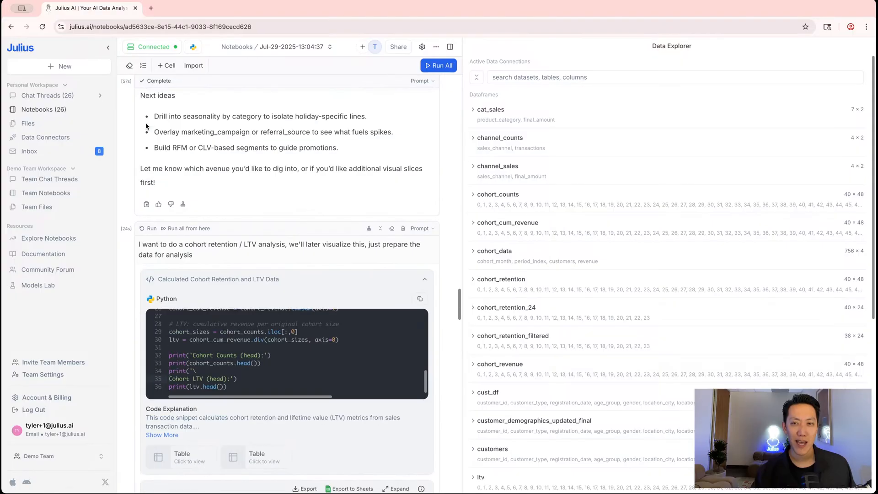
{"action": "scroll", "coordinate": [147, 89], "scroll_direction": "up", "scroll_amount": 8}
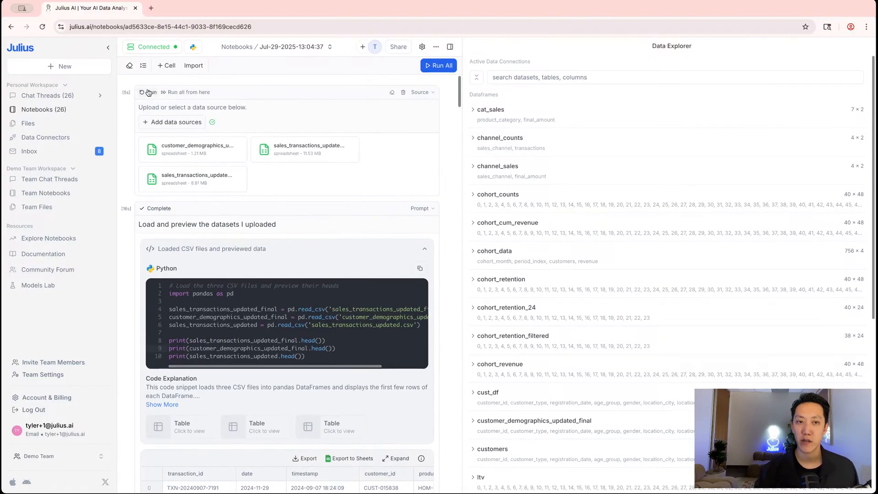
{"action": "scroll", "coordinate": [145, 108], "scroll_direction": "down", "scroll_amount": 20}
{"action": "scroll", "coordinate": [144, 350], "scroll_direction": "down", "scroll_amount": 3}
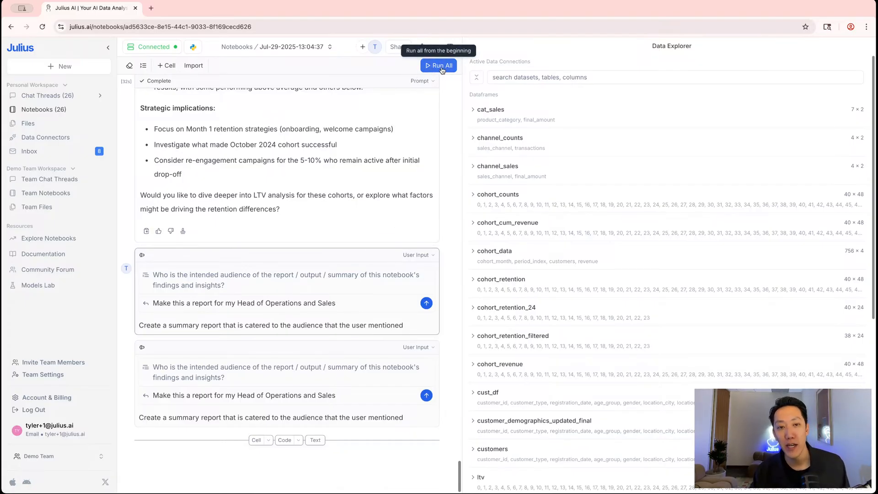
{"action": "scroll", "coordinate": [151, 85], "scroll_direction": "up", "scroll_amount": 10}
Run all notebook cells from the start and open the ⋯ menu showing Generate Analysis Report
{"action": "left_click", "coordinate": [153, 81]}
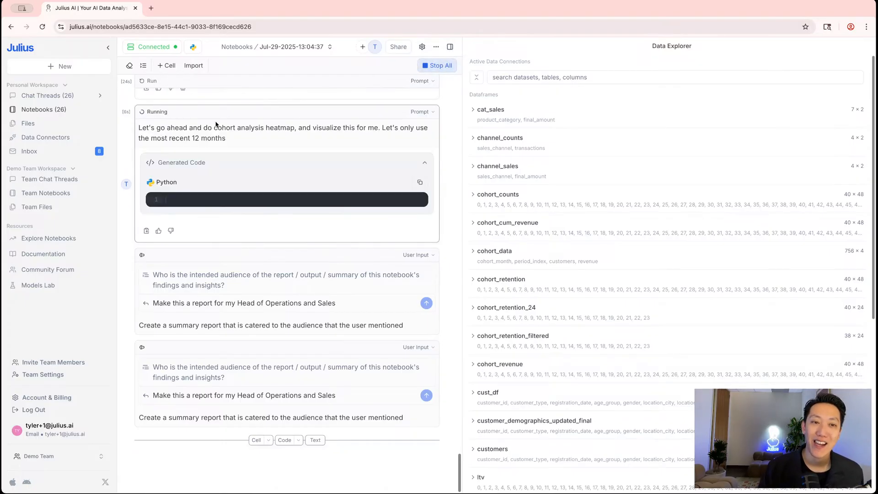
{"action": "scroll", "coordinate": [258, 201], "scroll_direction": "up", "scroll_amount": 5}
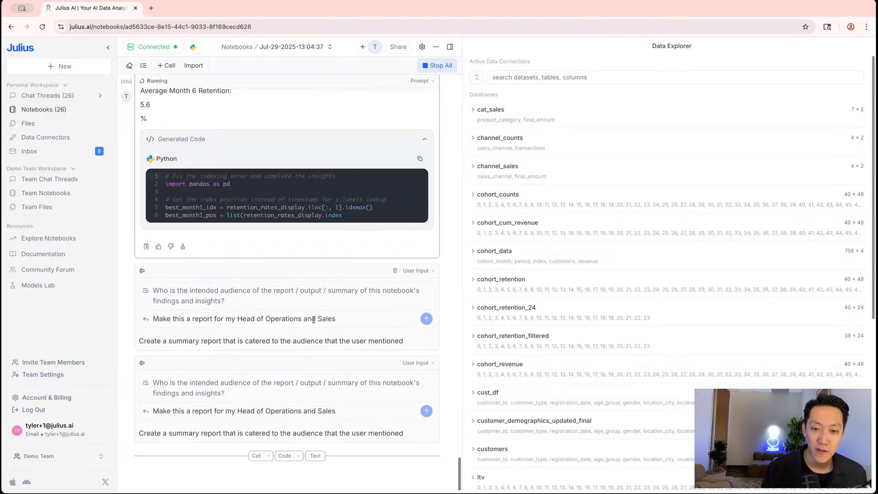
{"action": "left_click", "coordinate": [438, 48]}
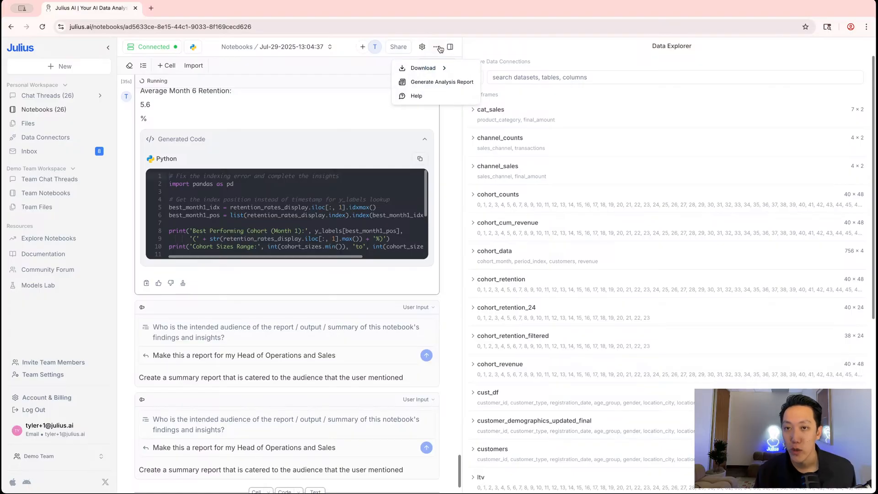
Generate the Customer Cohort Analysis Report, scroll through it in the new tab, and return to the notebook
{"action": "left_click", "coordinate": [443, 82]}
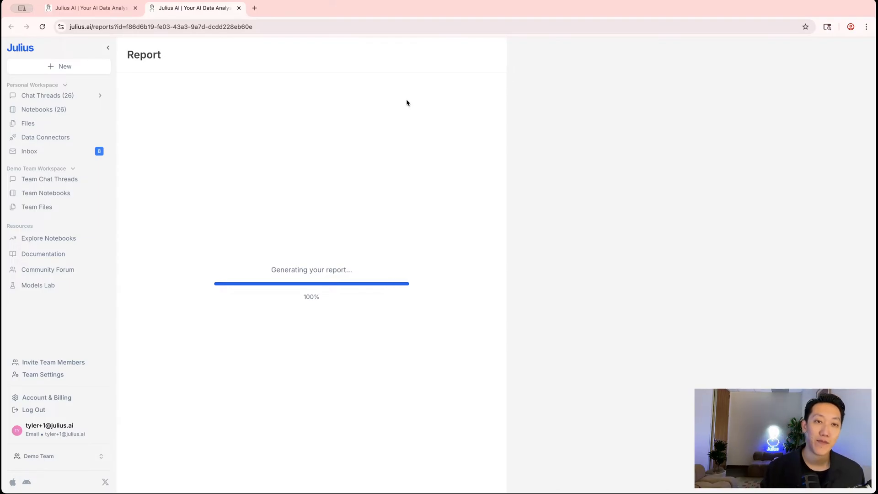
{"action": "scroll", "coordinate": [389, 106], "scroll_direction": "down", "scroll_amount": 5}
{"action": "scroll", "coordinate": [168, 187], "scroll_direction": "up", "scroll_amount": 5}
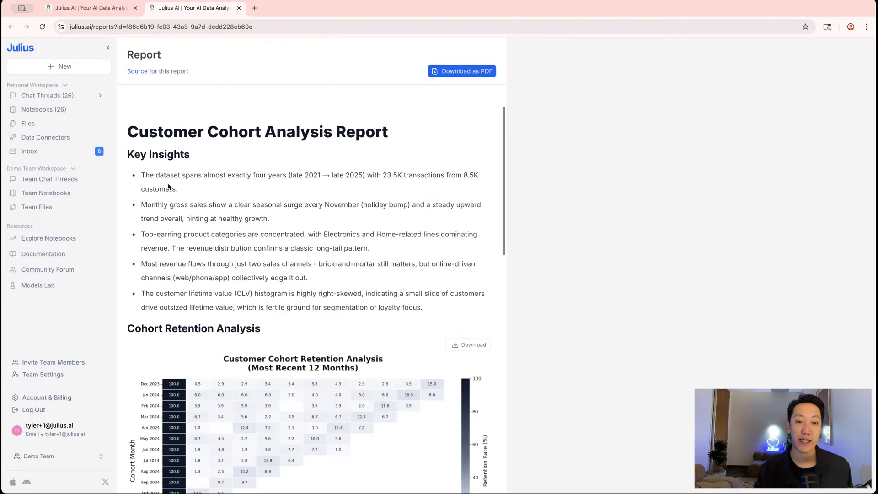
{"action": "left_click_drag", "start_coordinate": [128, 127], "coordinate": [333, 133]}
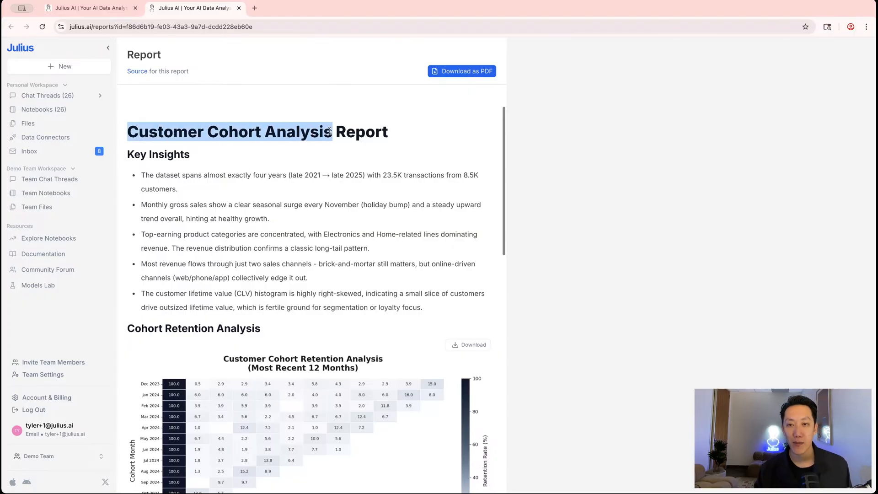
{"action": "left_click", "coordinate": [333, 132]}
{"action": "scroll", "coordinate": [320, 146], "scroll_direction": "down", "scroll_amount": 15}
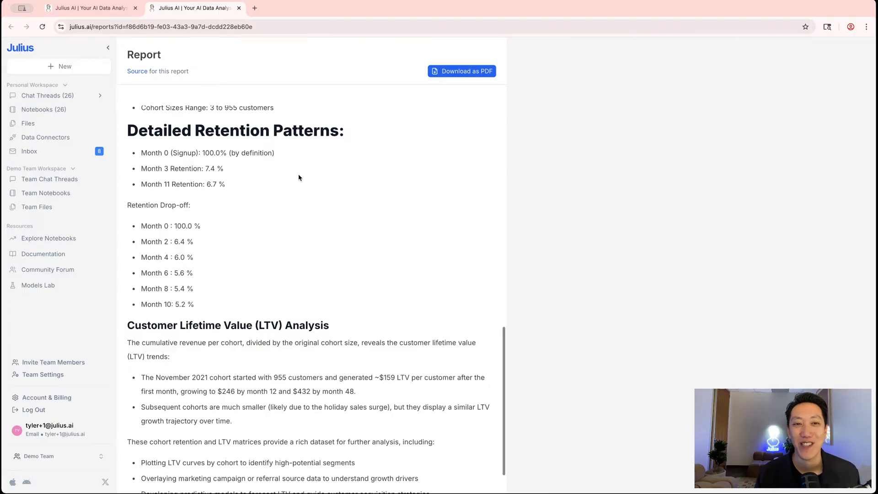
{"action": "scroll", "coordinate": [342, 154], "scroll_direction": "down", "scroll_amount": 1}
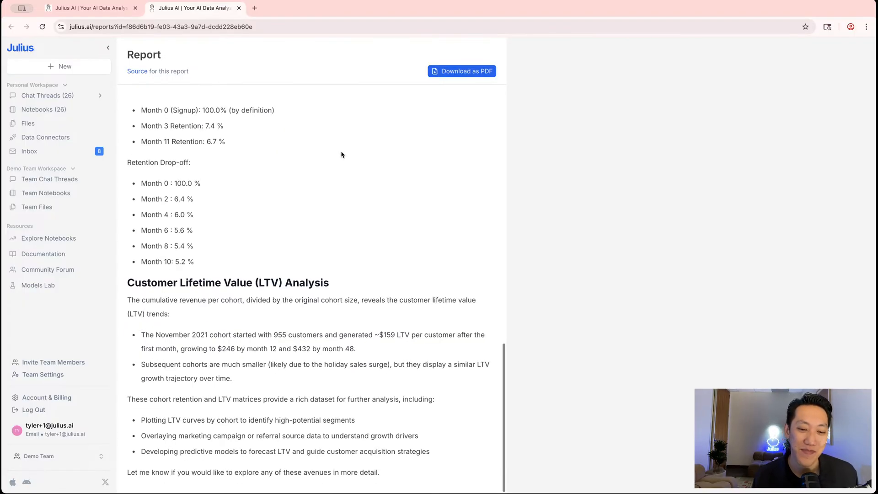
{"action": "scroll", "coordinate": [343, 147], "scroll_direction": "up", "scroll_amount": 15}
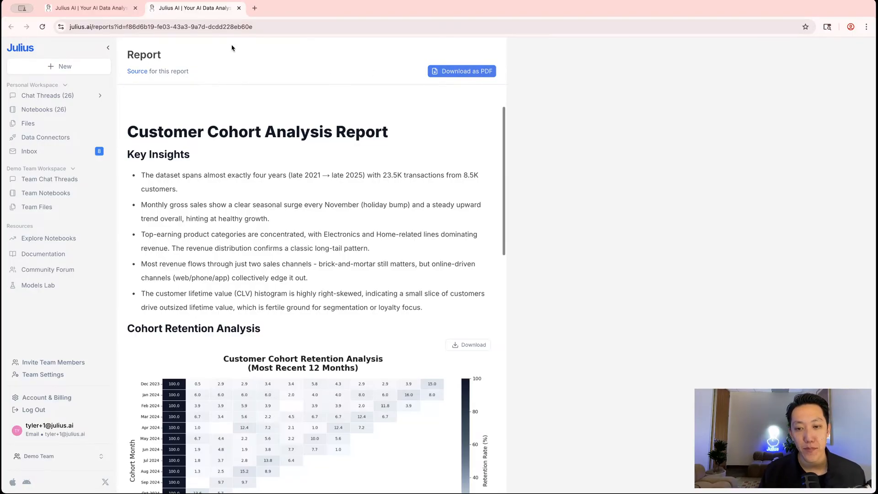
{"action": "left_click", "coordinate": [90, 8]}
{"action": "scroll", "coordinate": [319, 312], "scroll_direction": "down", "scroll_amount": 20}
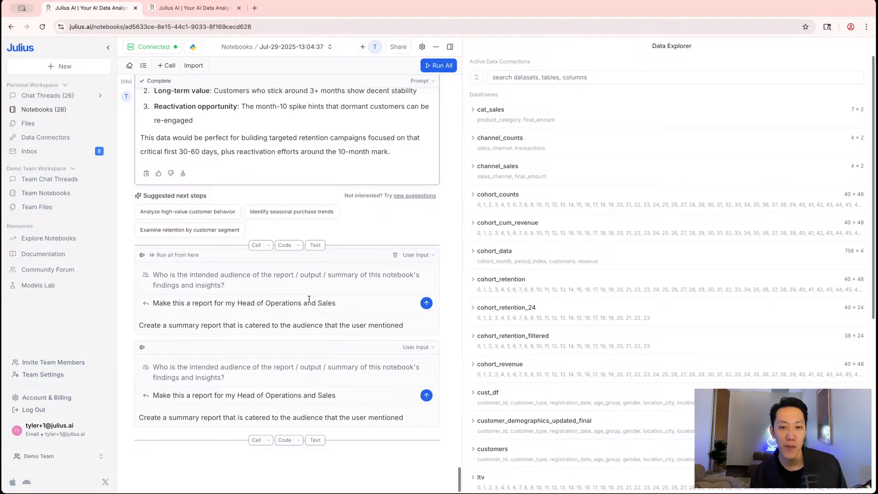
{"action": "scroll", "coordinate": [309, 299], "scroll_direction": "up", "scroll_amount": 15}
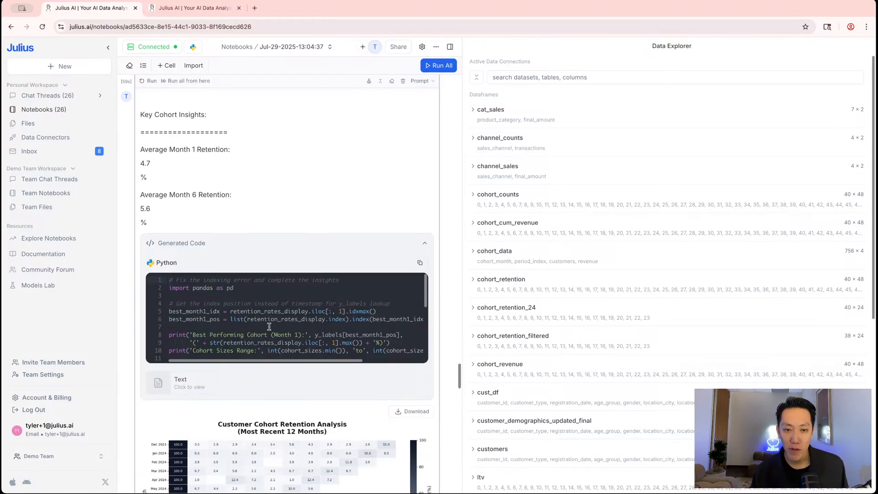
{"action": "left_click_drag", "start_coordinate": [238, 296], "coordinate": [276, 345]}
{"action": "double_click", "coordinate": [277, 346]}
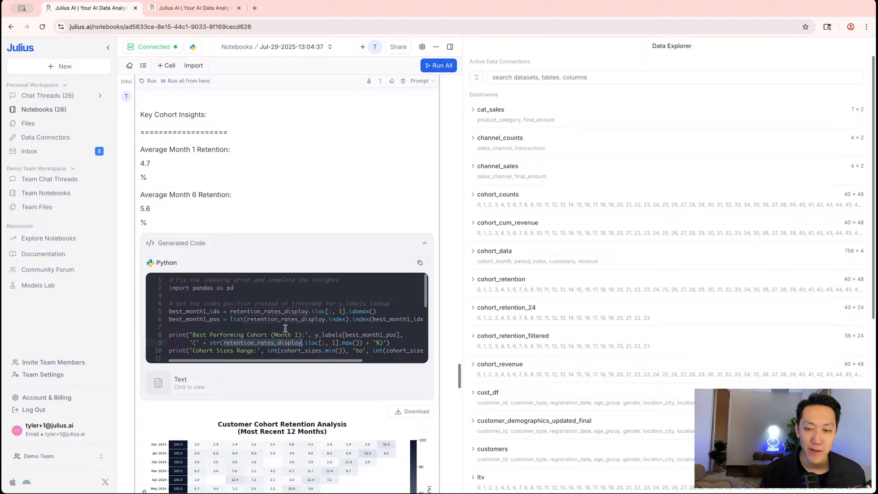
{"action": "scroll", "coordinate": [286, 328], "scroll_direction": "up", "scroll_amount": 5}
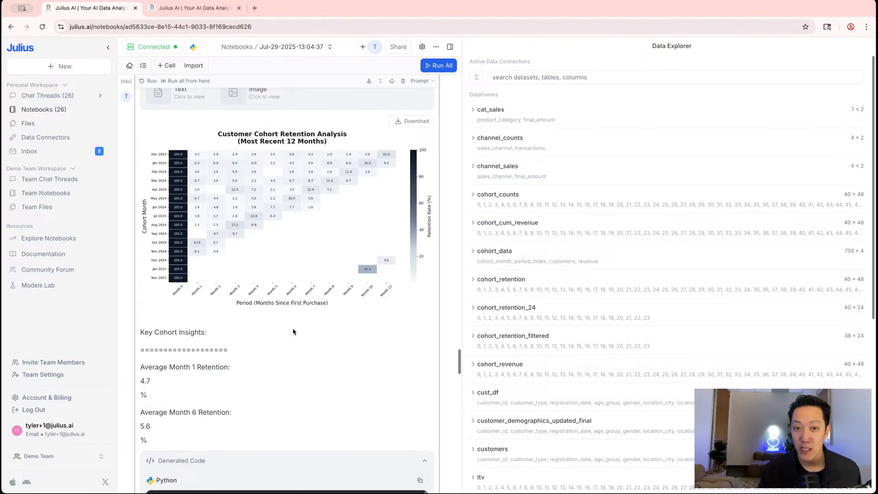
{"action": "scroll", "coordinate": [294, 334], "scroll_direction": "up", "scroll_amount": 8}
{"action": "mouse_move", "coordinate": [264, 173]}
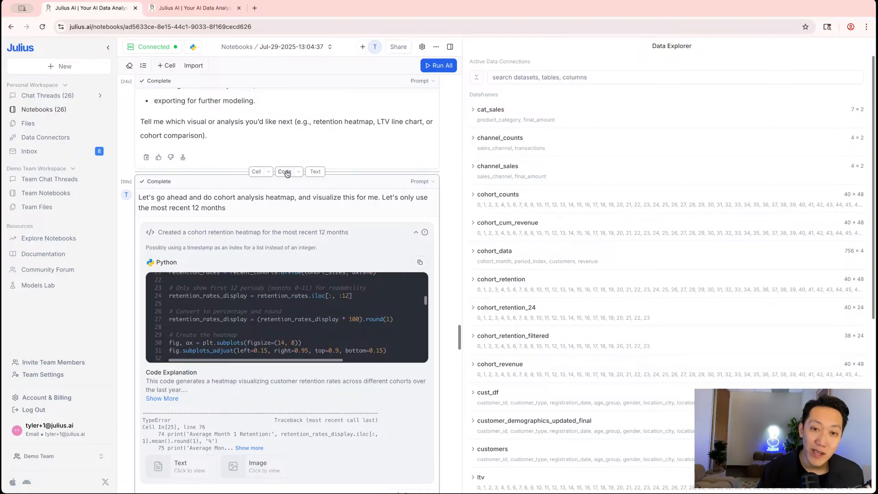
Insert a Python code cell above the heatmap prompt and paste the prompt's generated heatmap code into it
{"action": "left_click", "coordinate": [285, 172]}
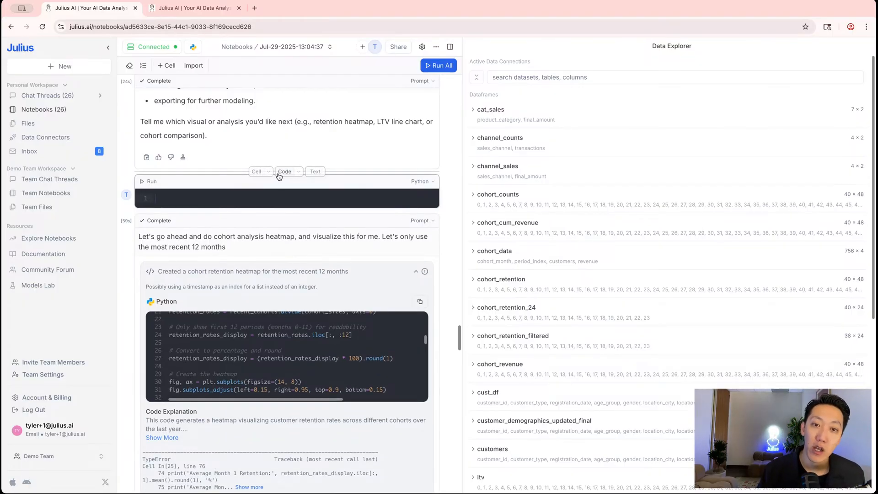
{"action": "left_click", "coordinate": [425, 182]}
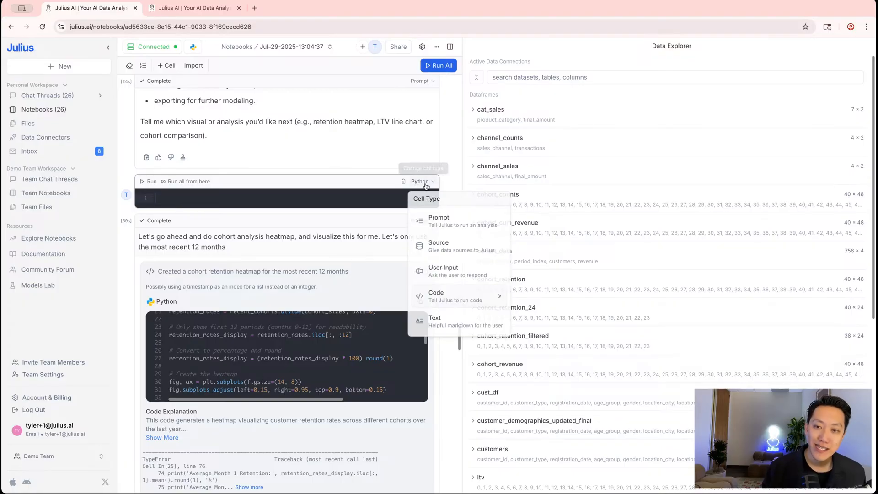
{"action": "mouse_move", "coordinate": [459, 295]}
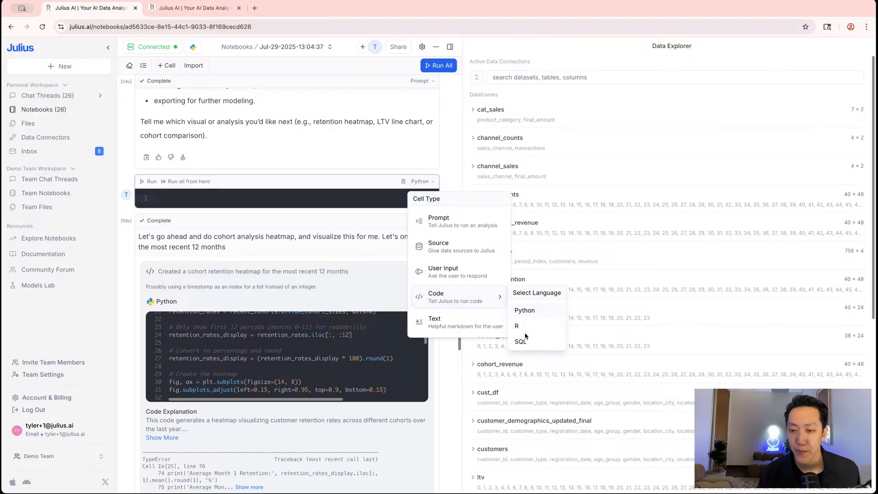
{"action": "left_click", "coordinate": [524, 314]}
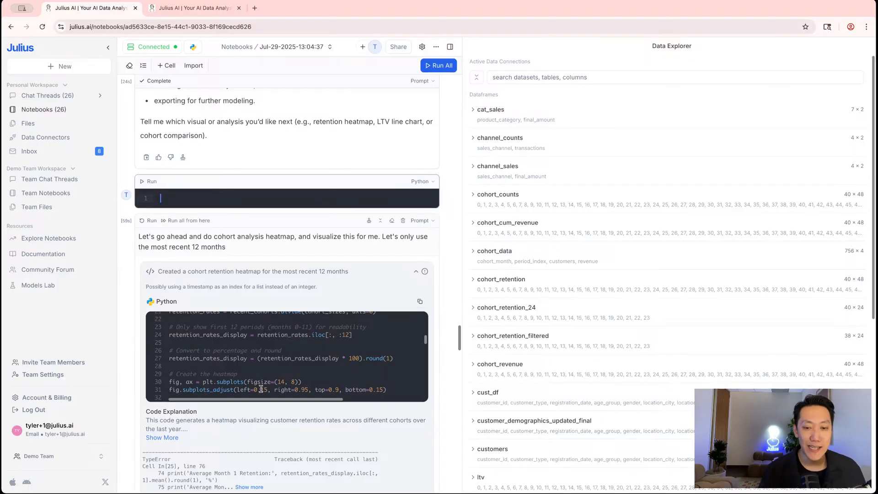
{"action": "left_click", "coordinate": [376, 339]}
{"action": "left_click", "coordinate": [420, 301]}
{"action": "left_click", "coordinate": [331, 342]}
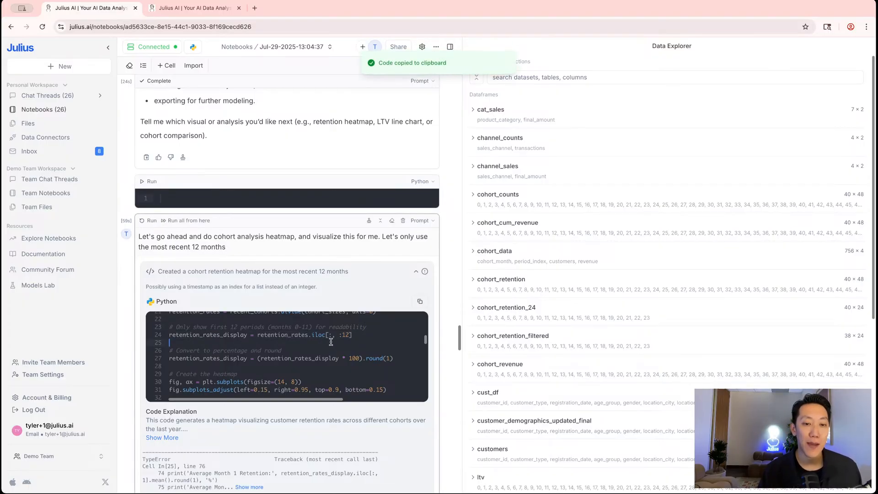
{"action": "left_click", "coordinate": [241, 197]}
{"action": "key", "text": "super+v"}
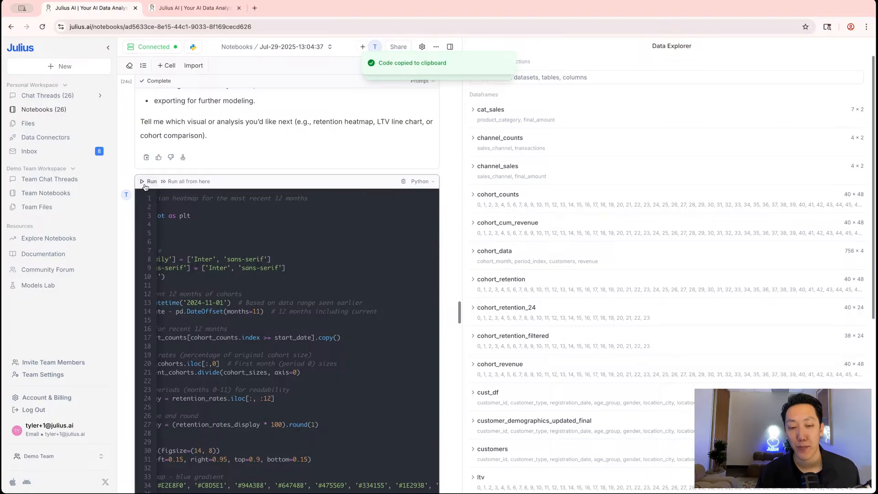
Scroll the notebook to review the pasted 12-month cohort retention heatmap code and the prompt's traceback
{"action": "scroll", "coordinate": [192, 210], "scroll_direction": "left", "scroll_amount": 2}
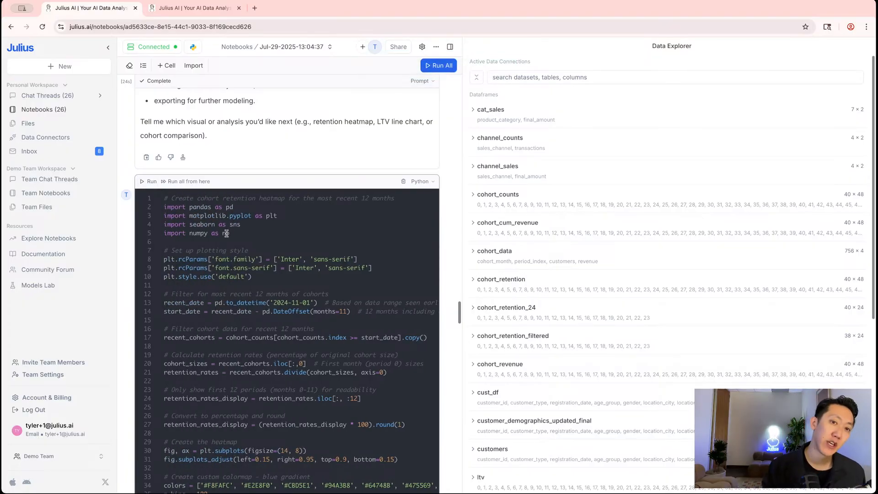
{"action": "scroll", "coordinate": [246, 185], "scroll_direction": "up", "scroll_amount": 1}
{"action": "scroll", "coordinate": [245, 185], "scroll_direction": "up", "scroll_amount": 3}
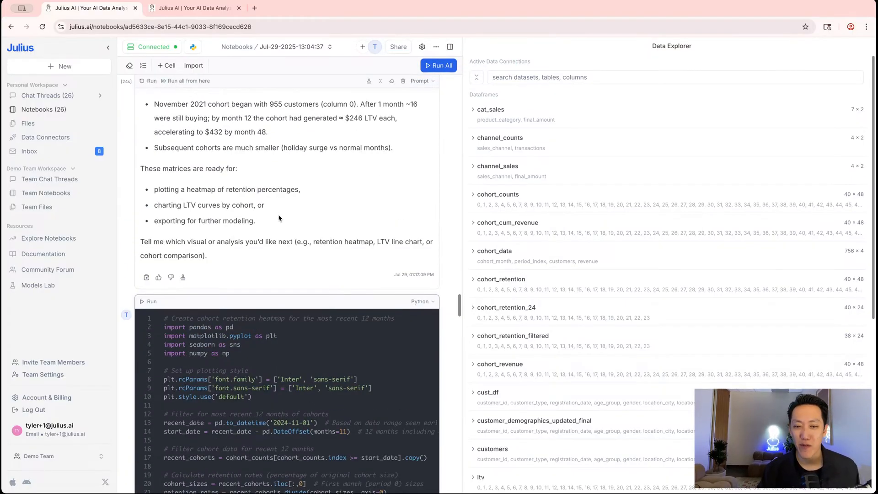
{"action": "scroll", "coordinate": [243, 267], "scroll_direction": "down", "scroll_amount": 5}
{"action": "scroll", "coordinate": [242, 267], "scroll_direction": "up", "scroll_amount": 3}
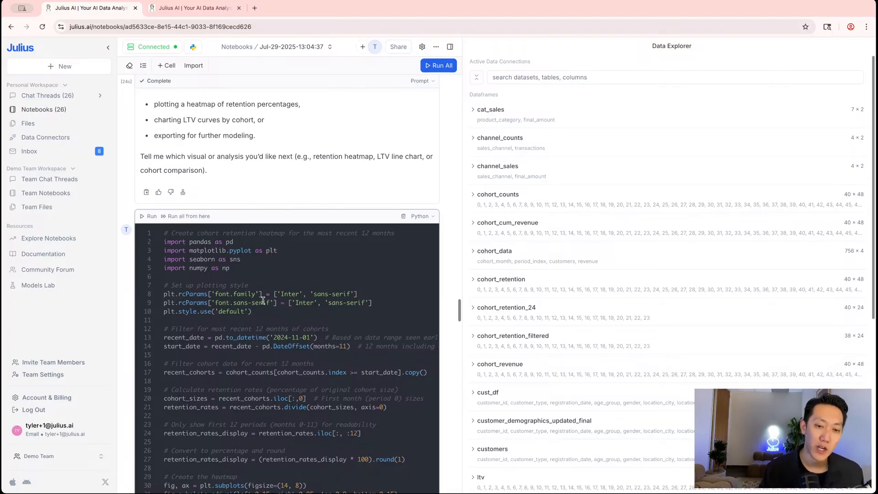
{"action": "scroll", "coordinate": [263, 300], "scroll_direction": "down", "scroll_amount": 4}
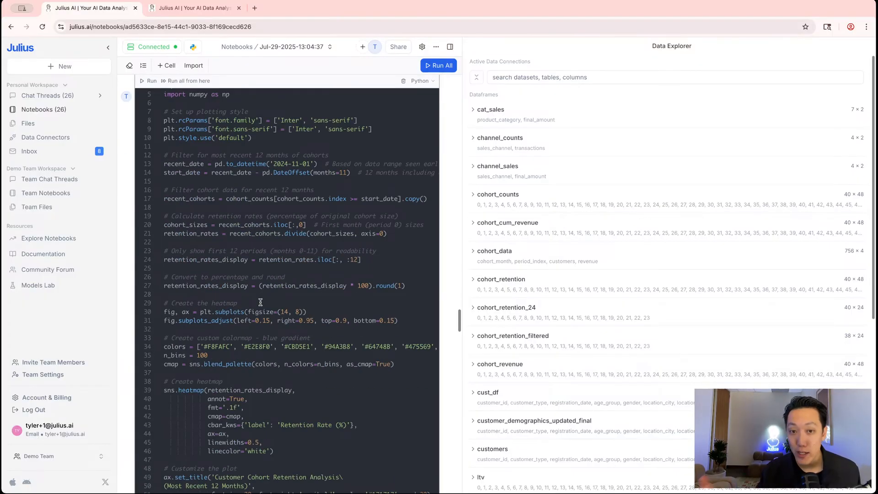
{"action": "scroll", "coordinate": [287, 214], "scroll_direction": "up", "scroll_amount": 3}
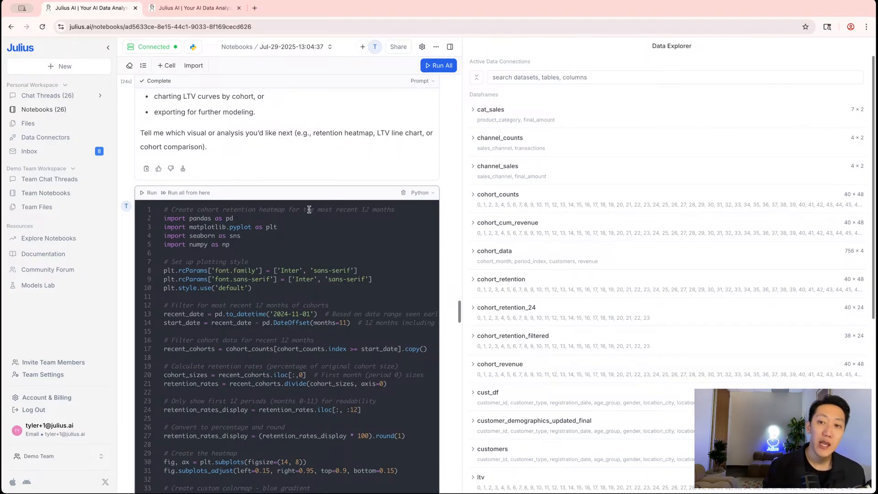
{"action": "scroll", "coordinate": [340, 219], "scroll_direction": "down", "scroll_amount": 15}
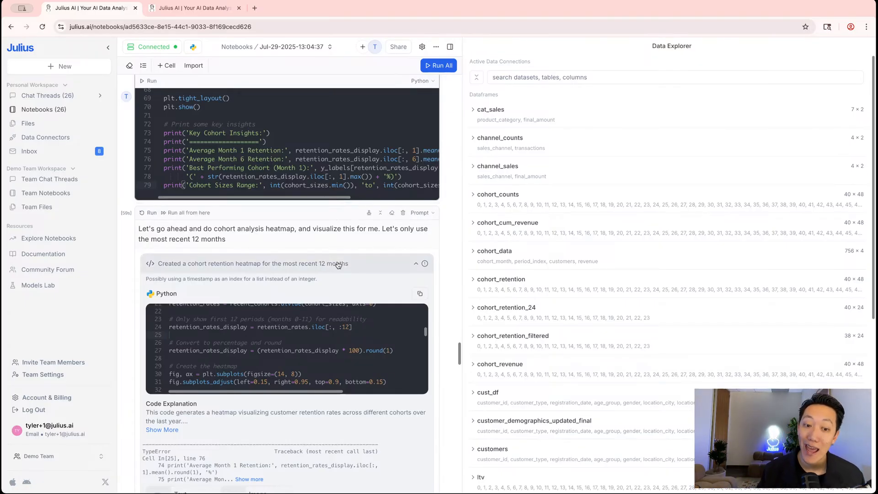
{"action": "scroll", "coordinate": [333, 265], "scroll_direction": "down", "scroll_amount": 7}
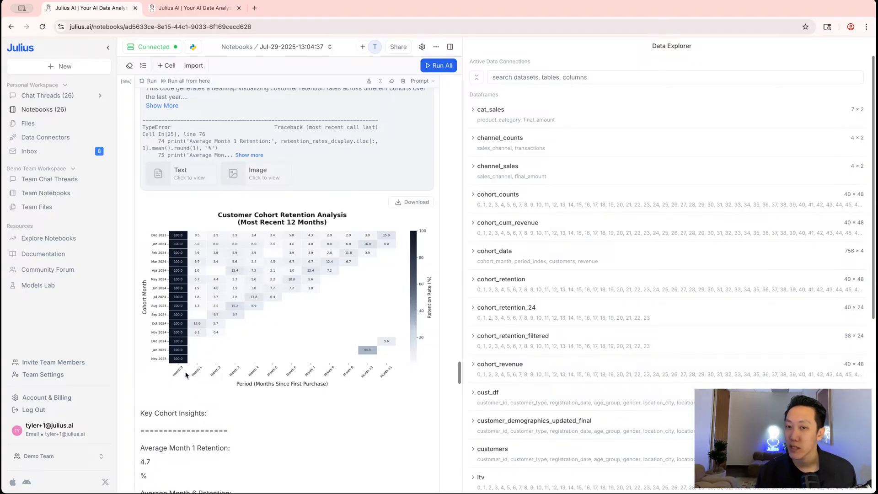
{"action": "scroll", "coordinate": [218, 304], "scroll_direction": "up", "scroll_amount": 5}
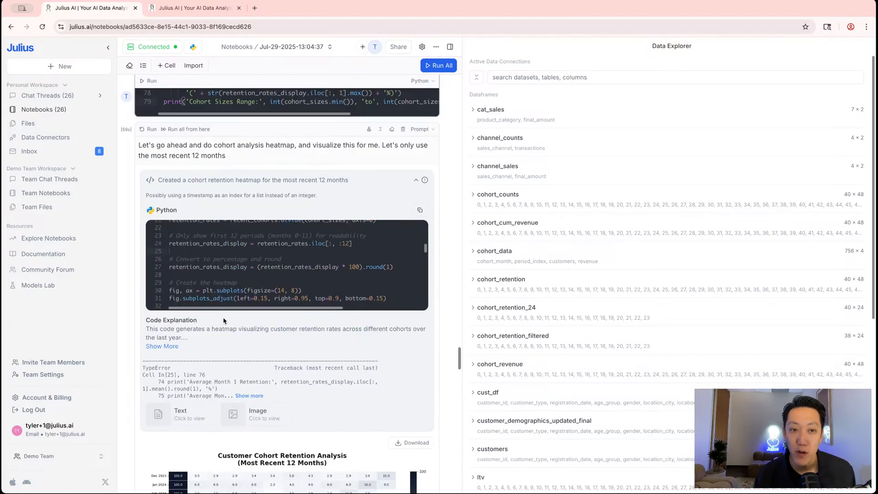
{"action": "scroll", "coordinate": [217, 256], "scroll_direction": "up", "scroll_amount": 10}
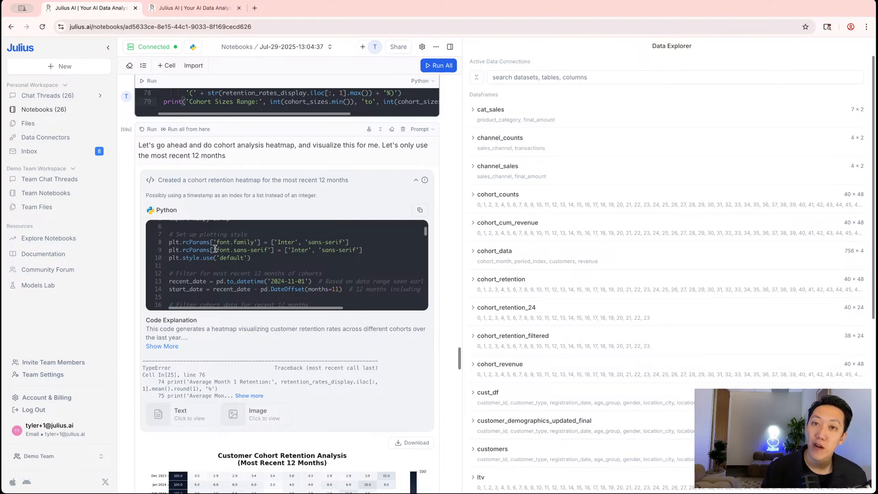
{"action": "left_click_drag", "start_coordinate": [239, 250], "coordinate": [187, 252]}
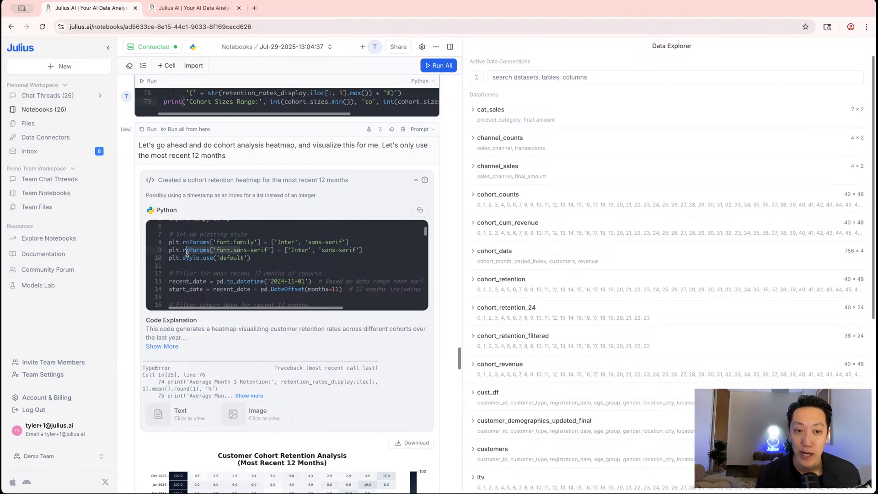
{"action": "left_click", "coordinate": [244, 241]}
{"action": "scroll", "coordinate": [233, 251], "scroll_direction": "up", "scroll_amount": 1}
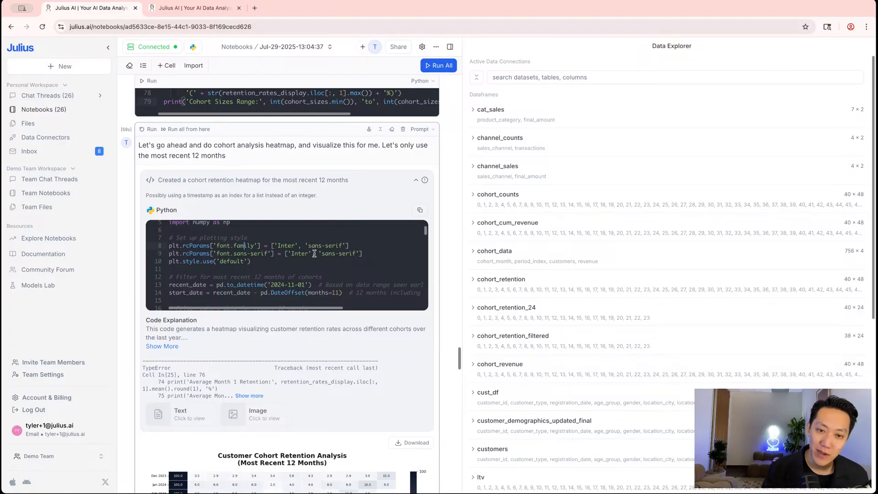
{"action": "scroll", "coordinate": [314, 253], "scroll_direction": "down", "scroll_amount": 5}
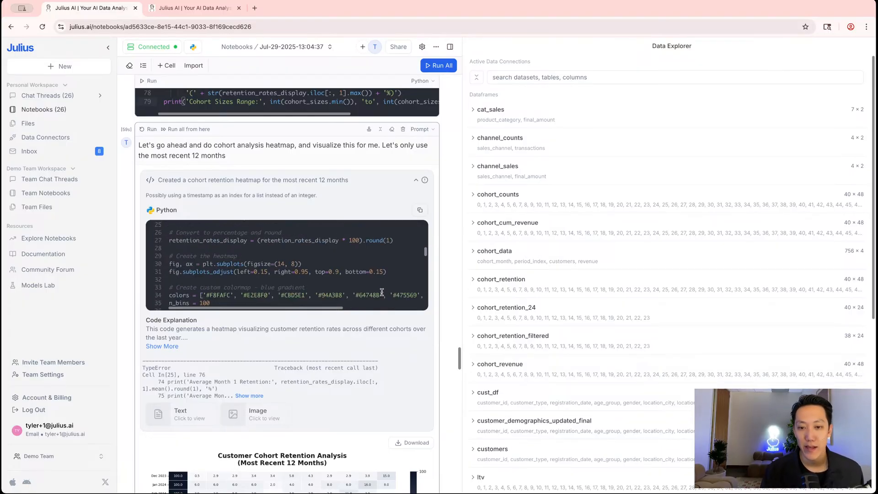
{"action": "scroll", "coordinate": [382, 292], "scroll_direction": "down", "scroll_amount": 2}
{"action": "scroll", "coordinate": [204, 267], "scroll_direction": "down", "scroll_amount": 4}
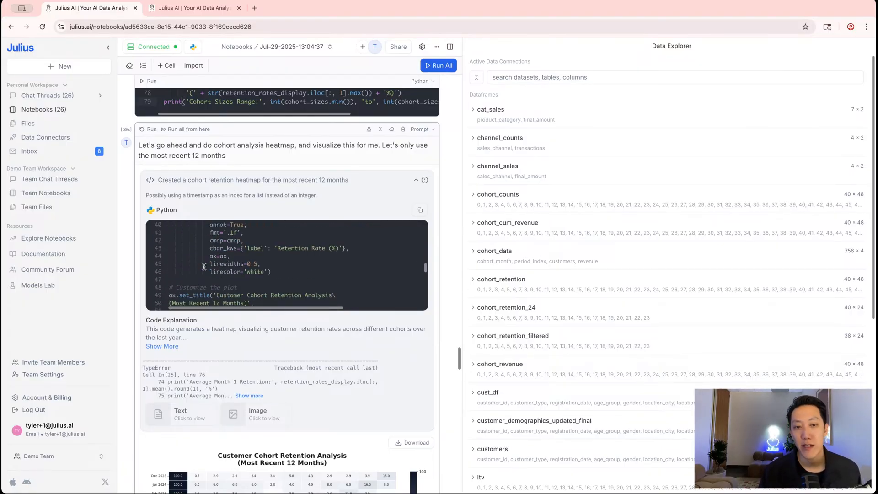
{"action": "scroll", "coordinate": [202, 269], "scroll_direction": "down", "scroll_amount": 3}
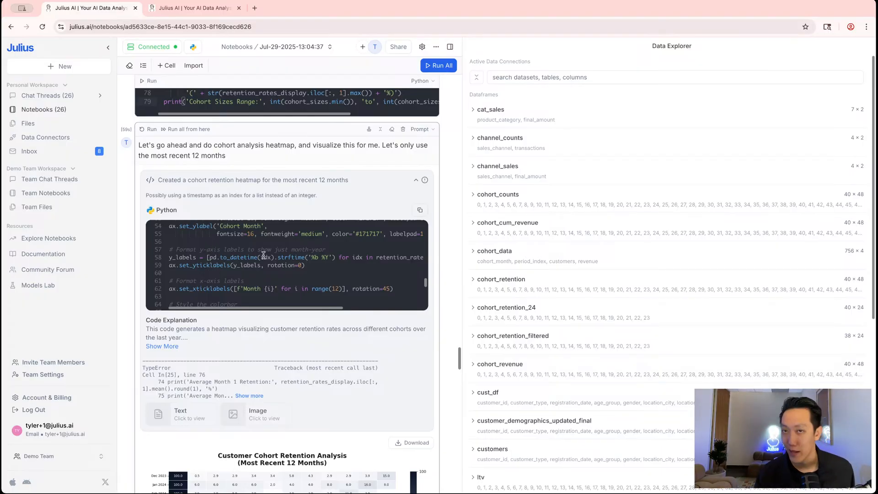
Use 'Turn into repeatable steps' on the heatmap prompt and review the three-cell New State preview
{"action": "left_click", "coordinate": [370, 131]}
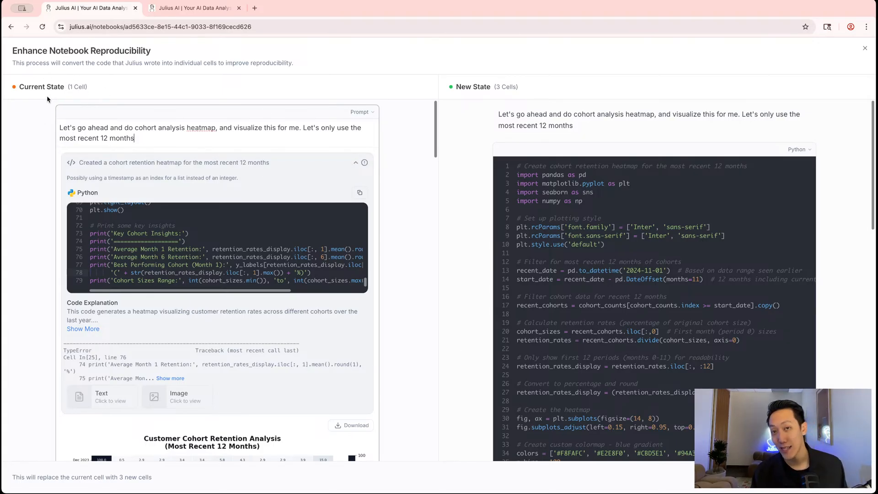
{"action": "left_click_drag", "start_coordinate": [136, 139], "coordinate": [56, 124]}
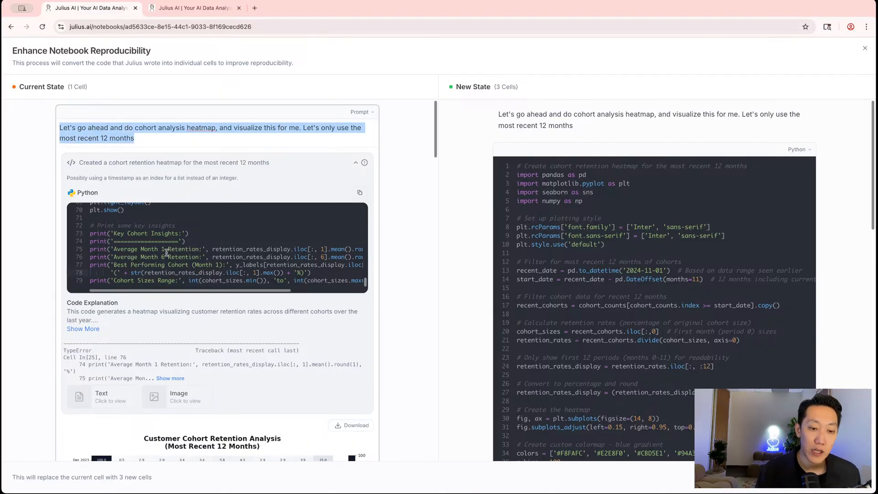
{"action": "scroll", "coordinate": [169, 220], "scroll_direction": "down", "scroll_amount": 6}
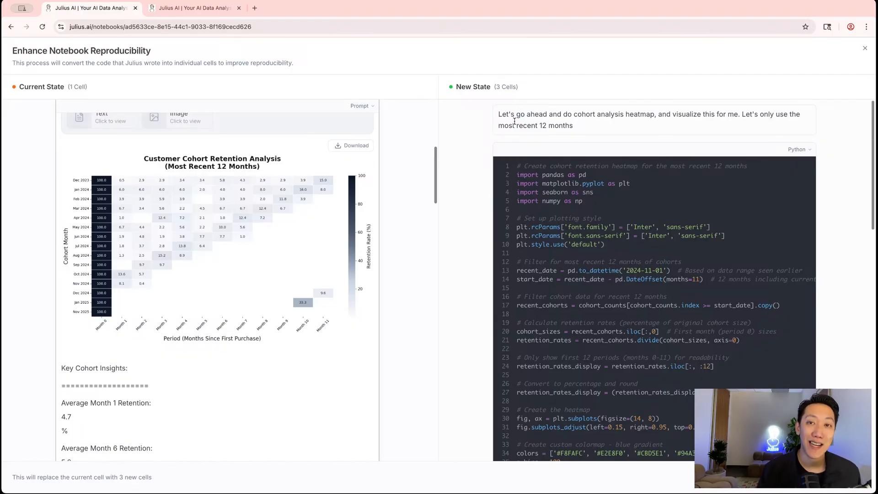
{"action": "scroll", "coordinate": [514, 121], "scroll_direction": "down", "scroll_amount": 3}
{"action": "scroll", "coordinate": [514, 121], "scroll_direction": "up", "scroll_amount": 3}
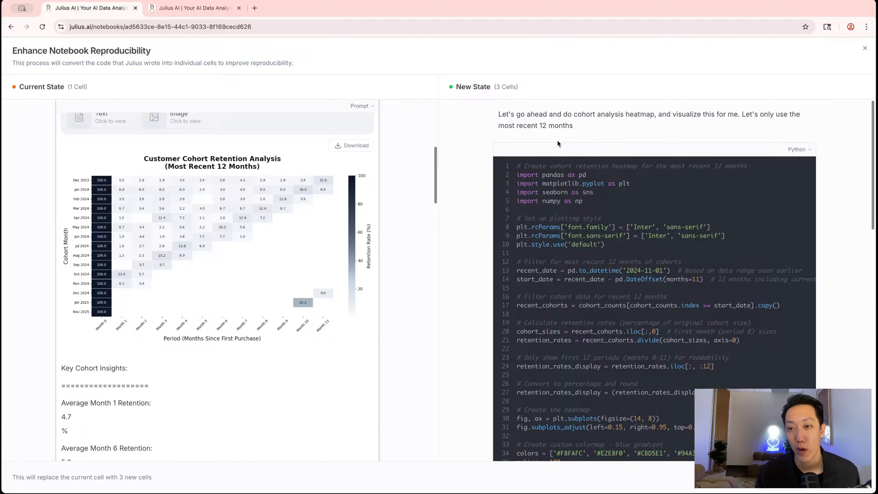
{"action": "scroll", "coordinate": [562, 139], "scroll_direction": "down", "scroll_amount": 1}
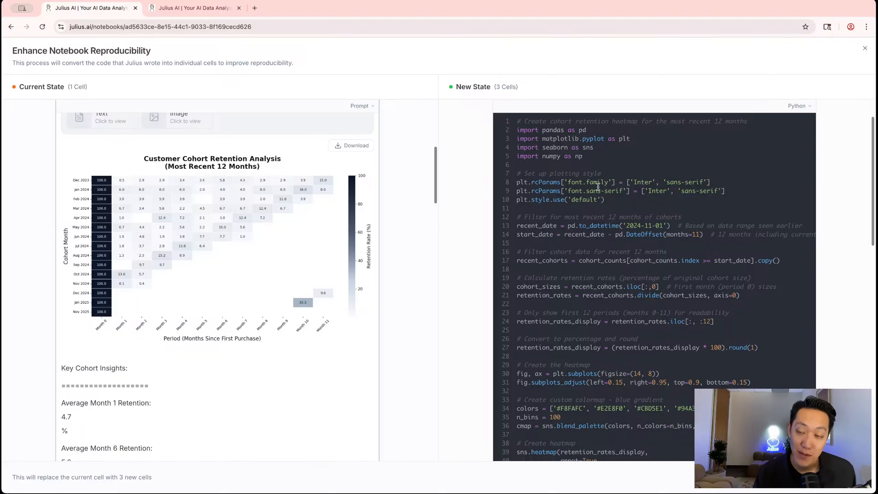
{"action": "scroll", "coordinate": [600, 184], "scroll_direction": "down", "scroll_amount": 15}
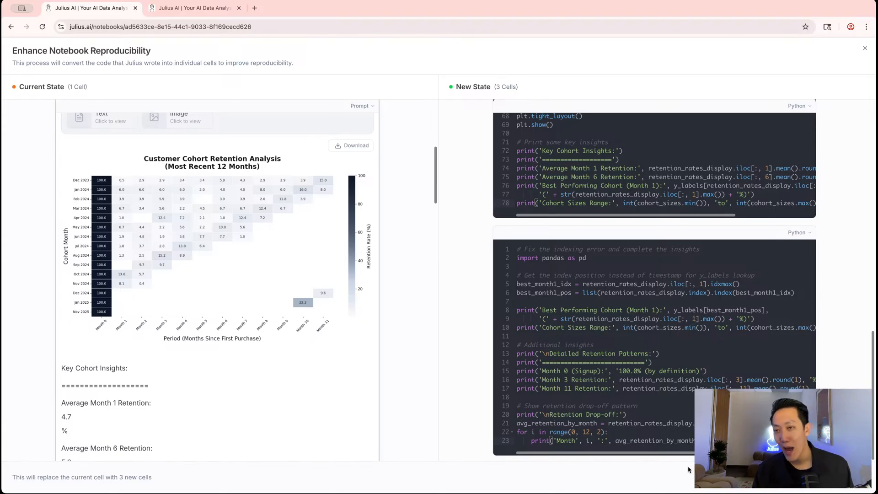
Apply the conversion and check the resulting prompt text and standalone Python heatmap code cell
{"action": "left_click", "coordinate": [835, 477]}
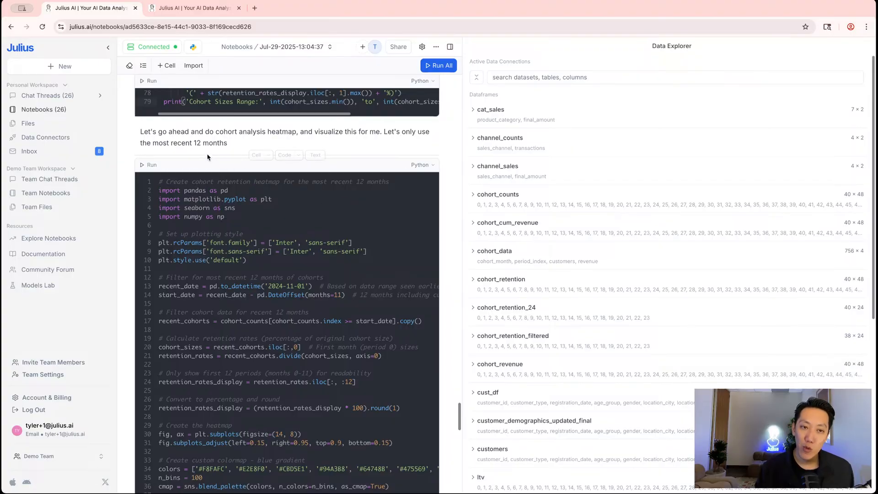
{"action": "mouse_move", "coordinate": [210, 157]}
{"action": "scroll", "coordinate": [205, 183], "scroll_direction": "up", "scroll_amount": 10}
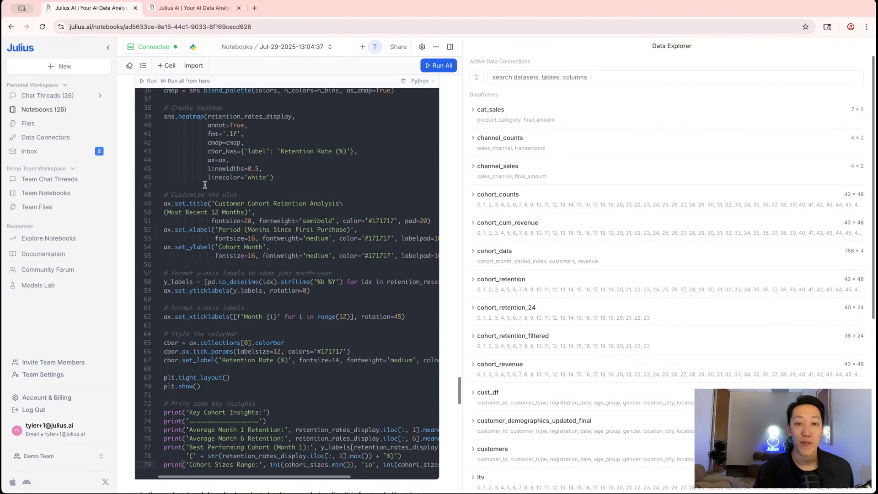
{"action": "scroll", "coordinate": [202, 189], "scroll_direction": "down", "scroll_amount": 7}
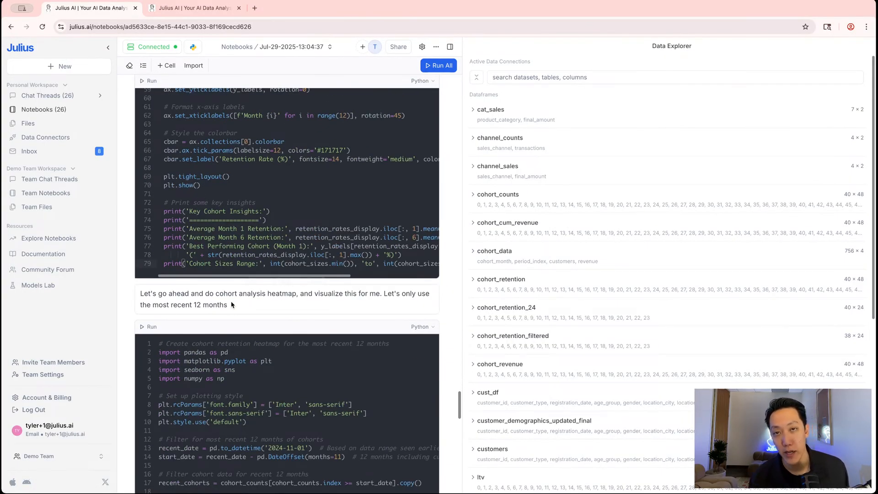
{"action": "scroll", "coordinate": [245, 313], "scroll_direction": "down", "scroll_amount": 5}
{"action": "scroll", "coordinate": [243, 310], "scroll_direction": "up", "scroll_amount": 1}
{"action": "scroll", "coordinate": [243, 309], "scroll_direction": "up", "scroll_amount": 2}
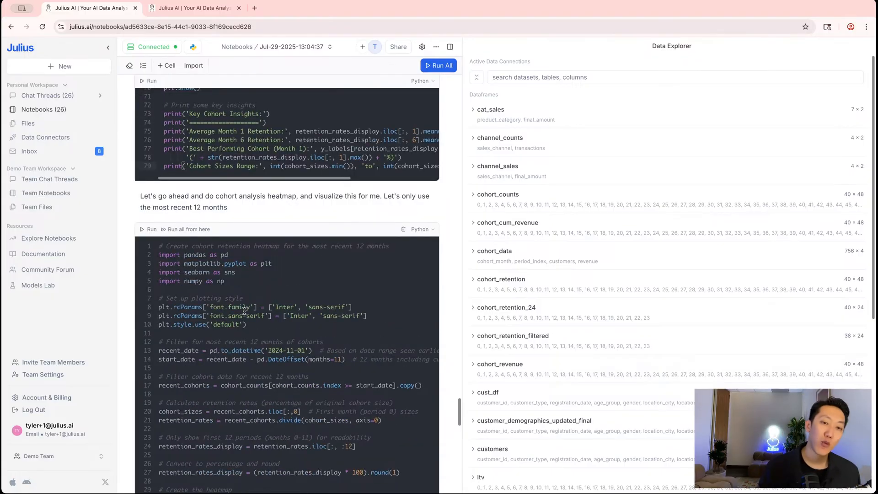
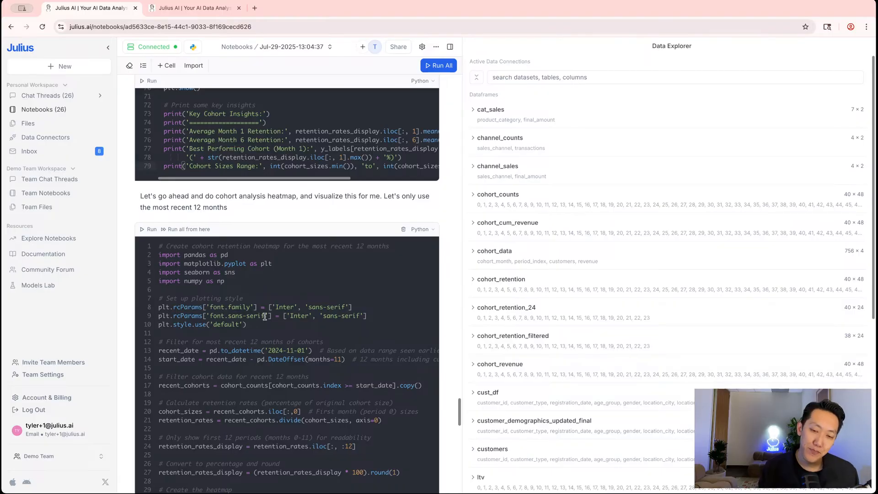
Insert a new empty Markdown text cell directly below the cohort retention heatmap code cell
{"action": "scroll", "coordinate": [263, 316], "scroll_direction": "down", "scroll_amount": 3}
{"action": "scroll", "coordinate": [256, 159], "scroll_direction": "up", "scroll_amount": 8}
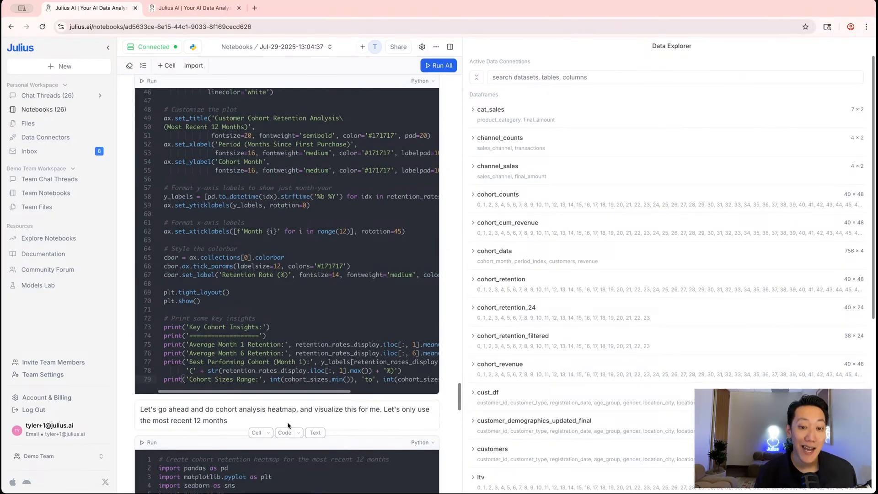
{"action": "left_click", "coordinate": [315, 397]}
{"action": "scroll", "coordinate": [252, 296], "scroll_direction": "down", "scroll_amount": 3}
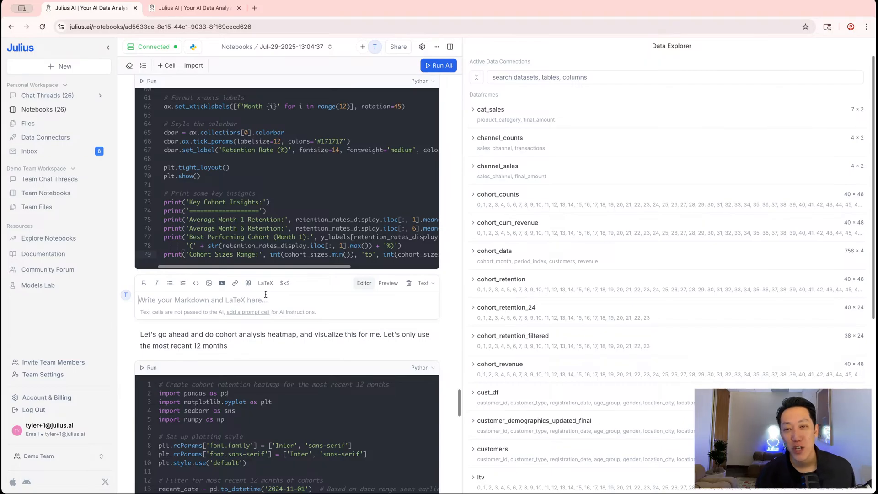
Write 'I really enjoyed the visualization, the code below should generate a heatmap for cohort retention' in the text cell
{"action": "left_click", "coordinate": [397, 47]}
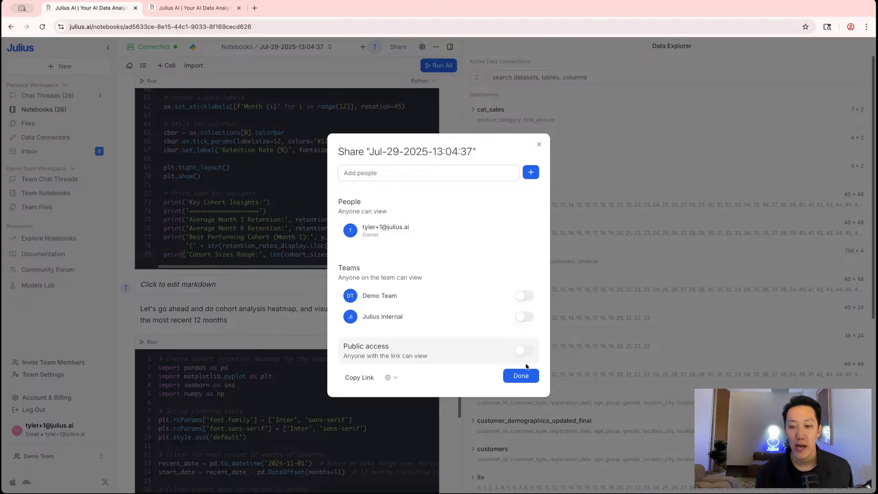
{"action": "left_click", "coordinate": [520, 375]}
{"action": "left_click", "coordinate": [212, 290]}
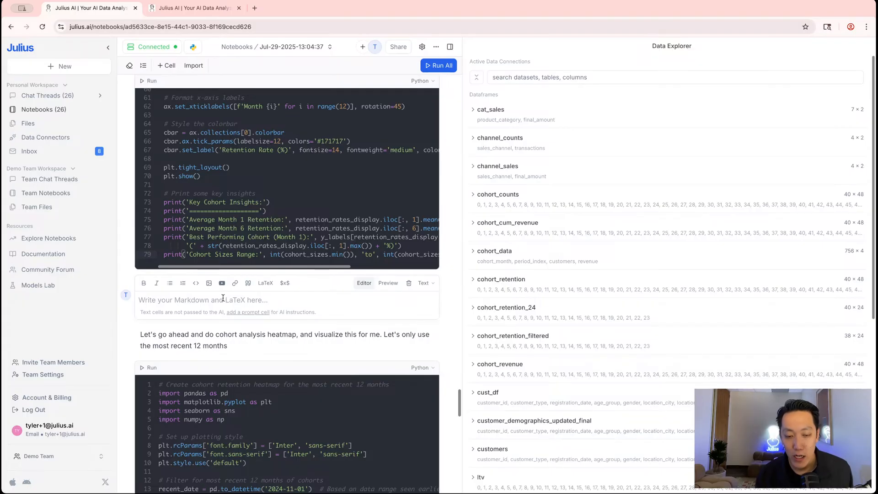
{"action": "type", "text": "I re"}
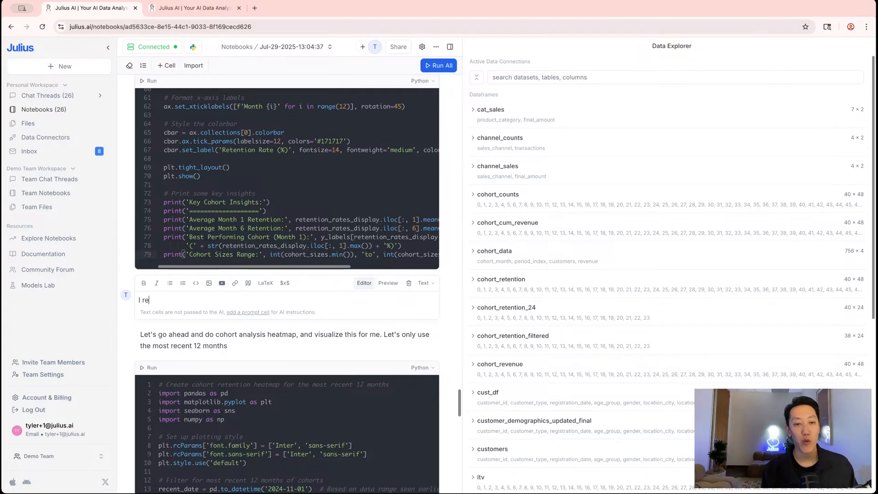
{"action": "type", "text": "ally enjoyed the visualiztion th"}
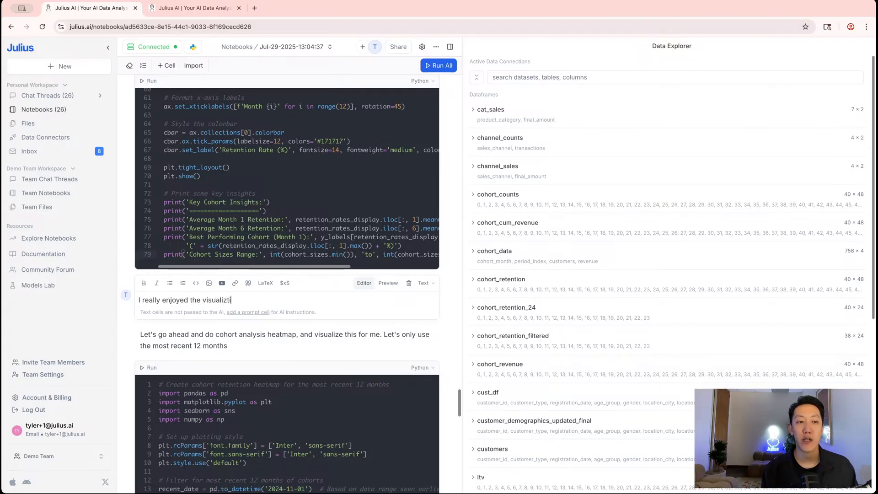
{"action": "key", "text": "BackSpace"}
{"action": "key", "text": "BackSpace"}
{"action": "key", "text": "BackSpace"}
{"action": "key", "text": "BackSpace"}
{"action": "key", "text": "BackSpace"}
{"action": "key", "text": "BackSpace"}
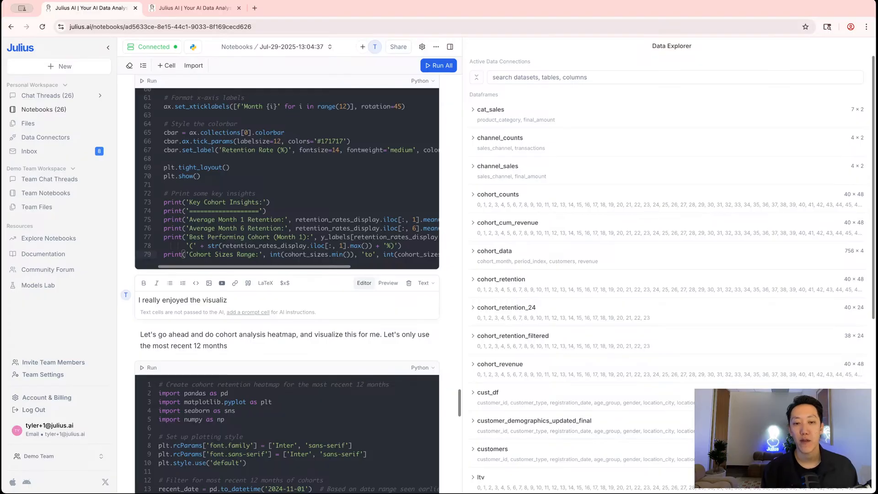
{"action": "type", "text": "ation, the code bel"}
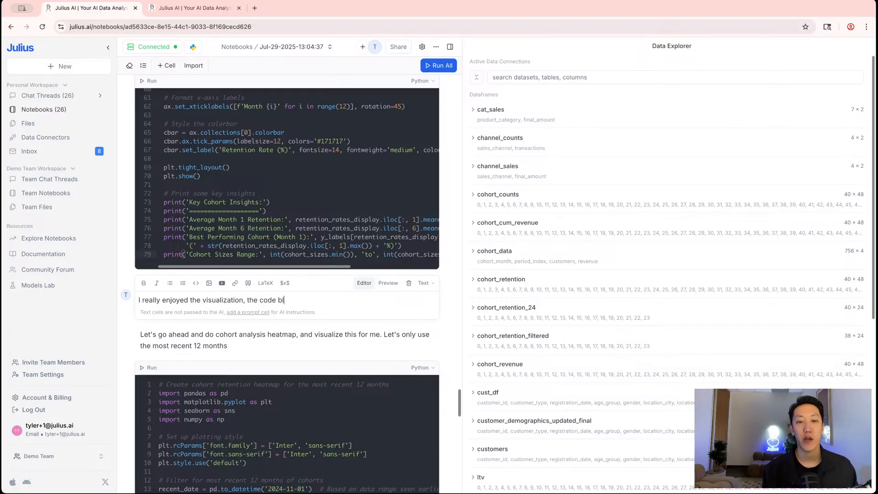
{"action": "type", "text": "ow should gen"}
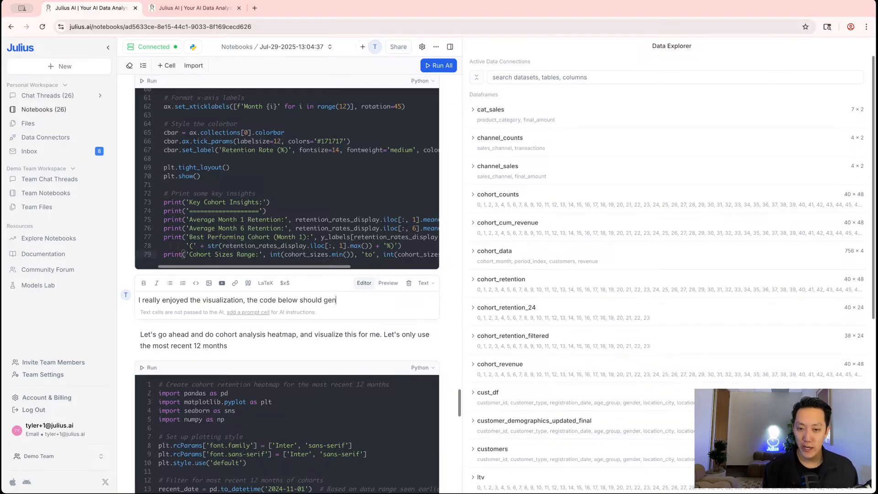
{"action": "type", "text": "erate a heatmap for "}
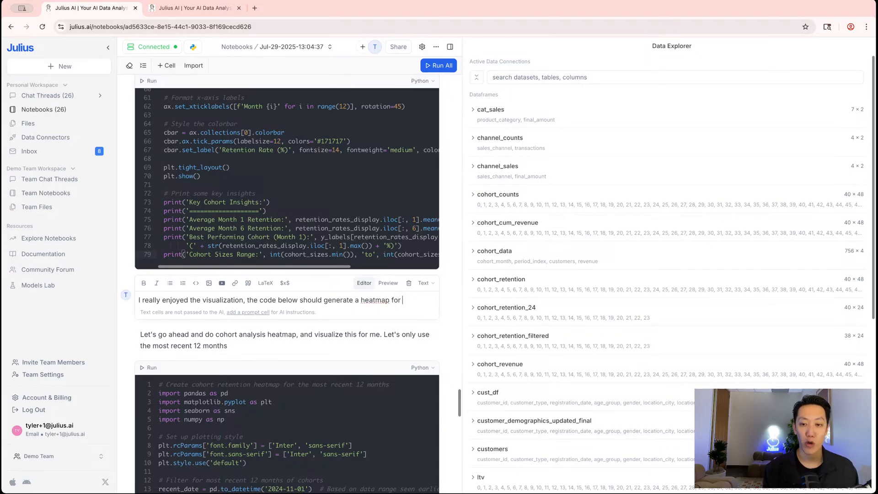
{"action": "type", "text": "cohort rentiont"}
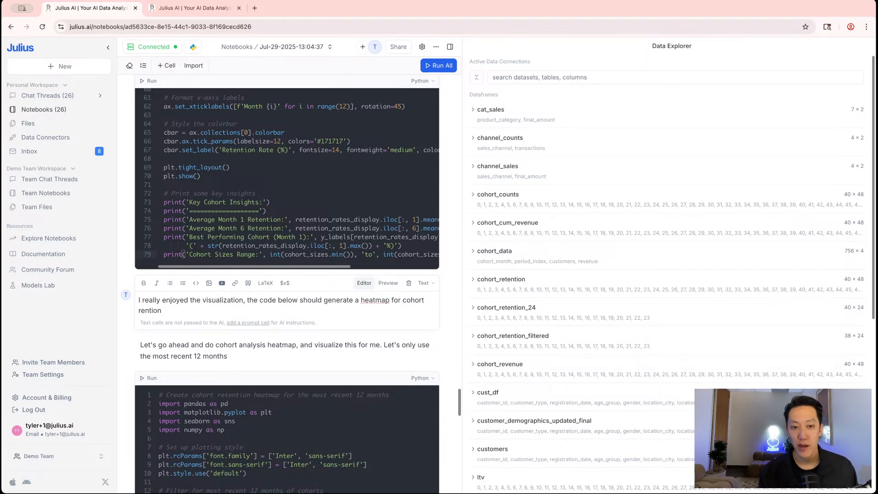
{"action": "key", "text": "BackSpace"}
{"action": "type", "text": "tention"}
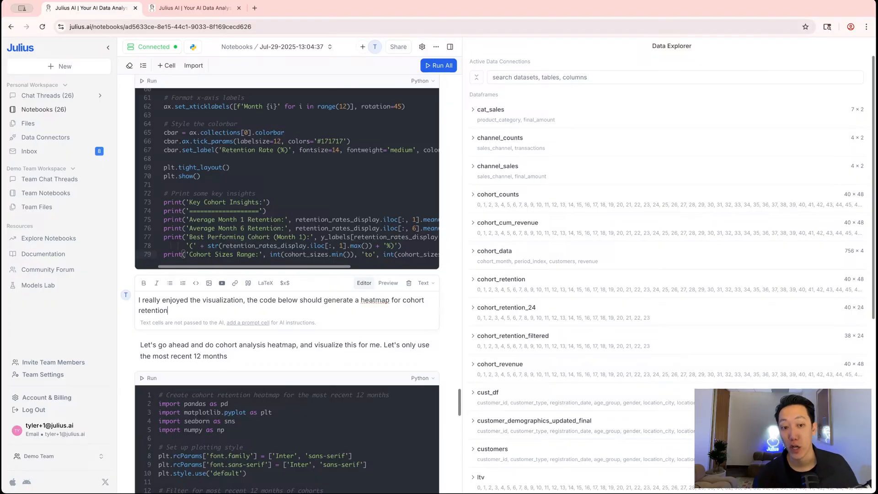
{"action": "left_click", "coordinate": [222, 283]}
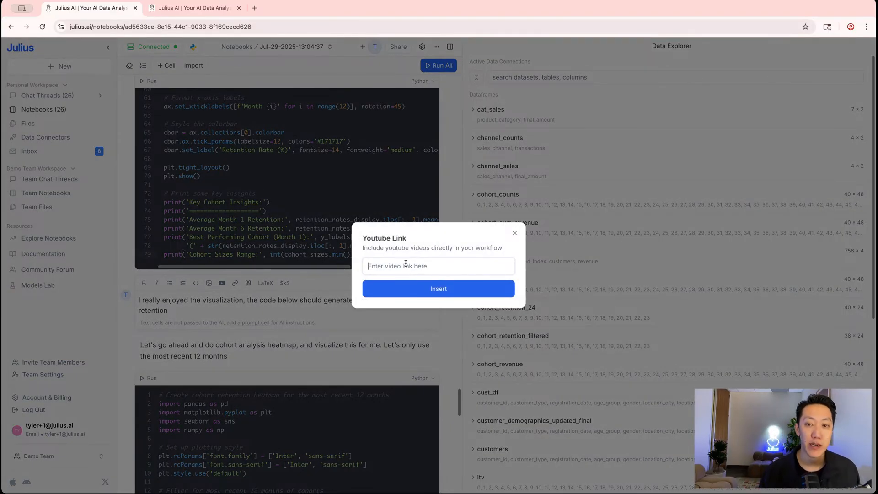
{"action": "left_click", "coordinate": [282, 201]}
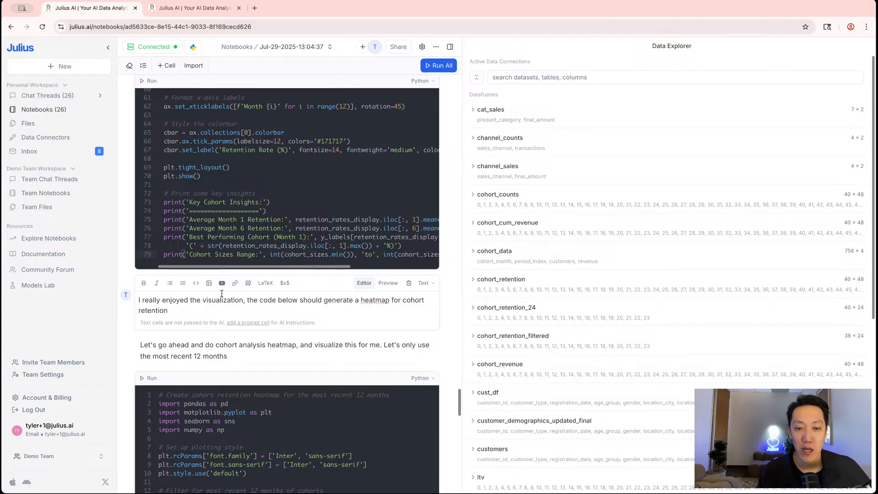
{"action": "scroll", "coordinate": [222, 296], "scroll_direction": "down", "scroll_amount": 7}
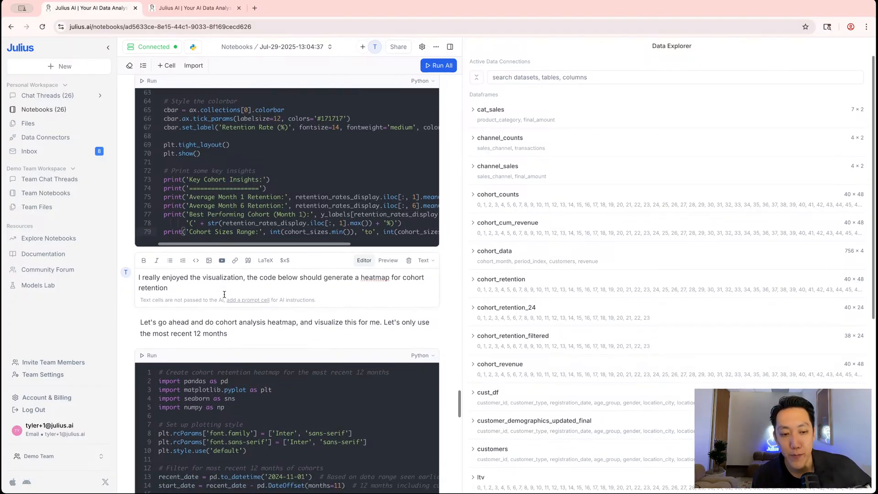
{"action": "scroll", "coordinate": [225, 293], "scroll_direction": "down", "scroll_amount": 12}
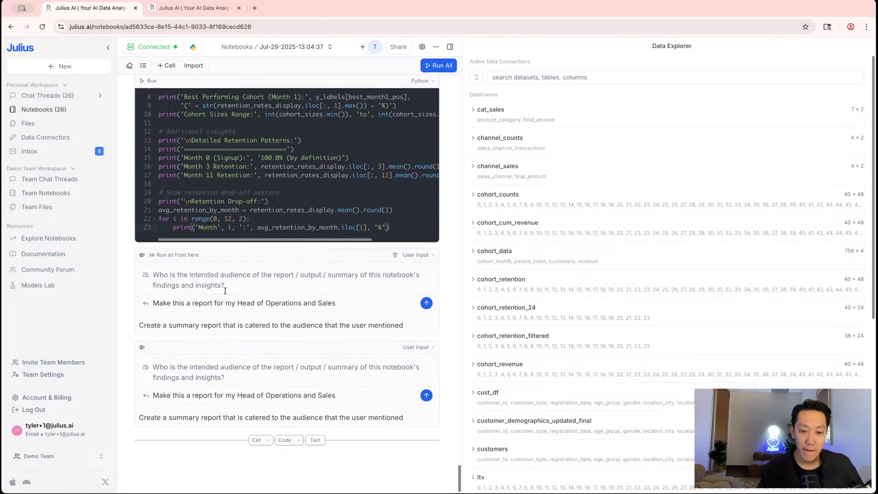
{"action": "scroll", "coordinate": [225, 291], "scroll_direction": "up", "scroll_amount": 15}
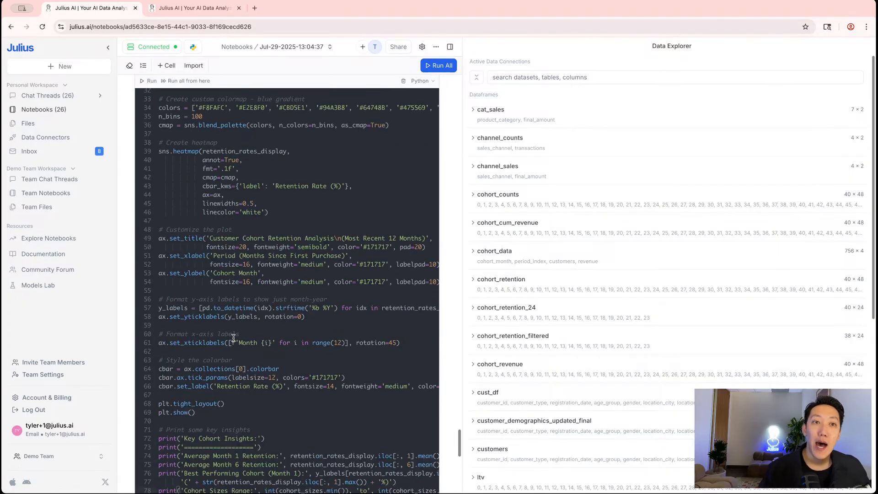
{"action": "scroll", "coordinate": [238, 309], "scroll_direction": "down", "scroll_amount": 15}
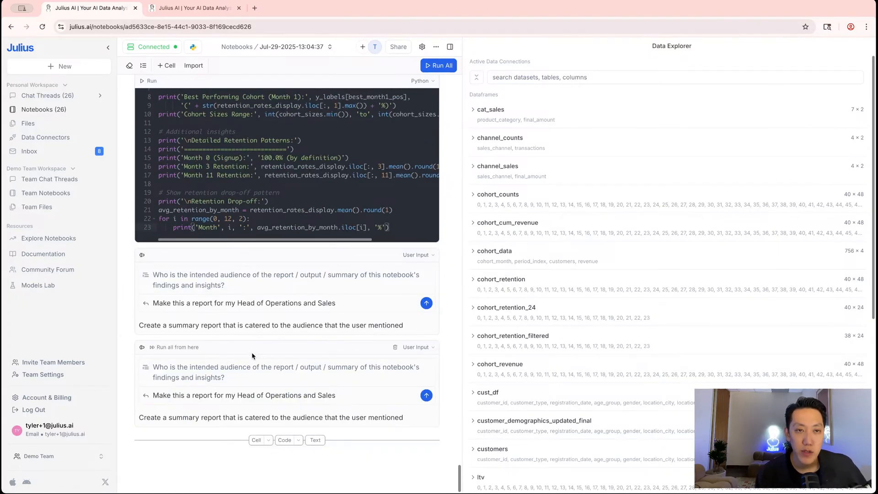
{"action": "scroll", "coordinate": [251, 355], "scroll_direction": "up", "scroll_amount": 8}
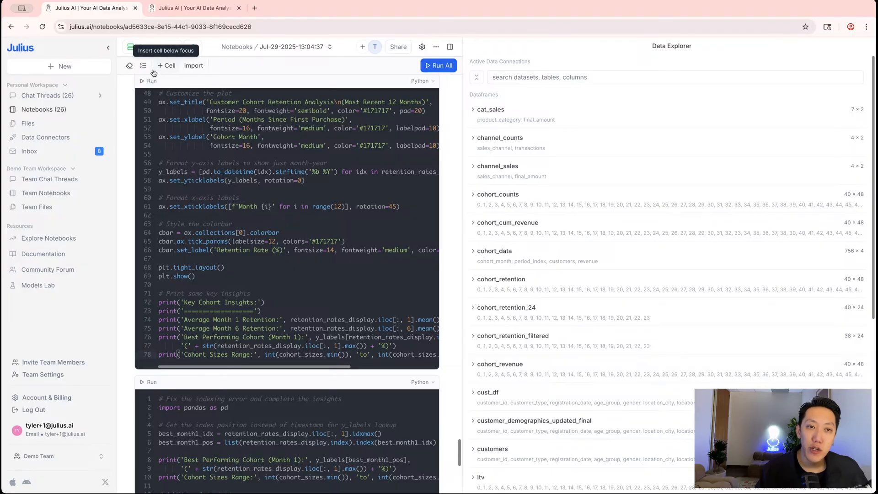
{"action": "scroll", "coordinate": [147, 69], "scroll_direction": "down", "scroll_amount": 8}
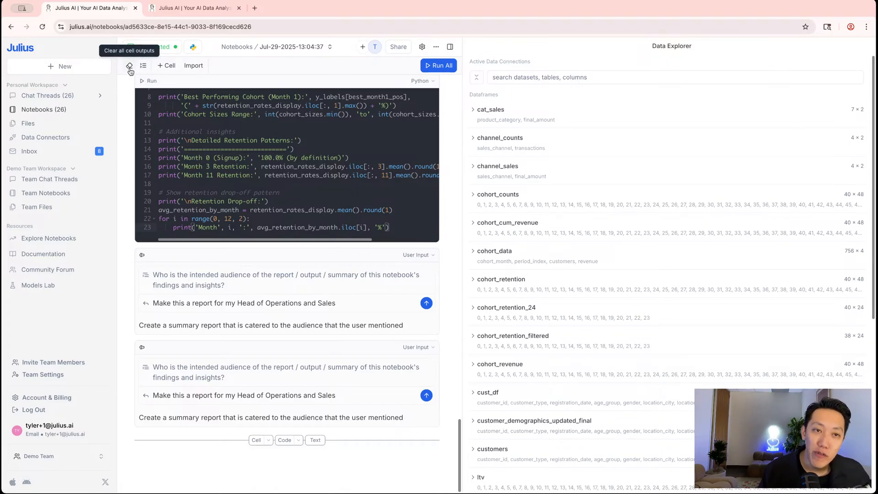
{"action": "left_click", "coordinate": [436, 47]}
{"action": "mouse_move", "coordinate": [423, 69]}
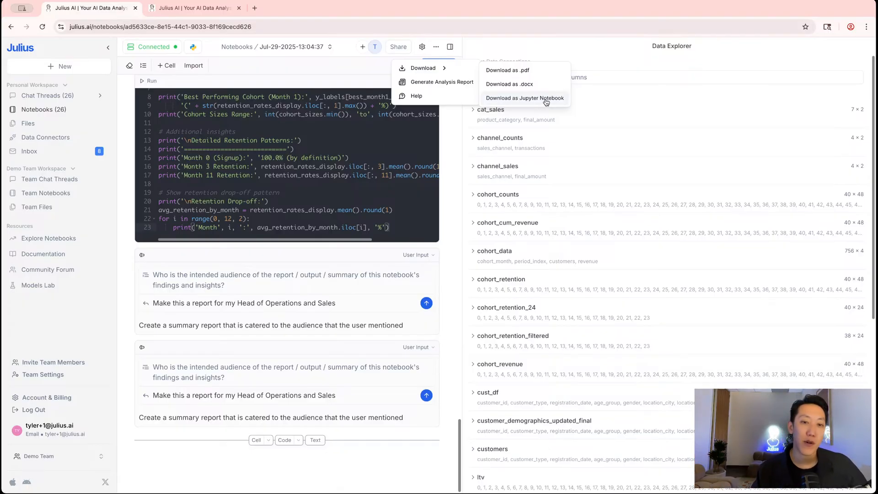
{"action": "left_click", "coordinate": [204, 67]}
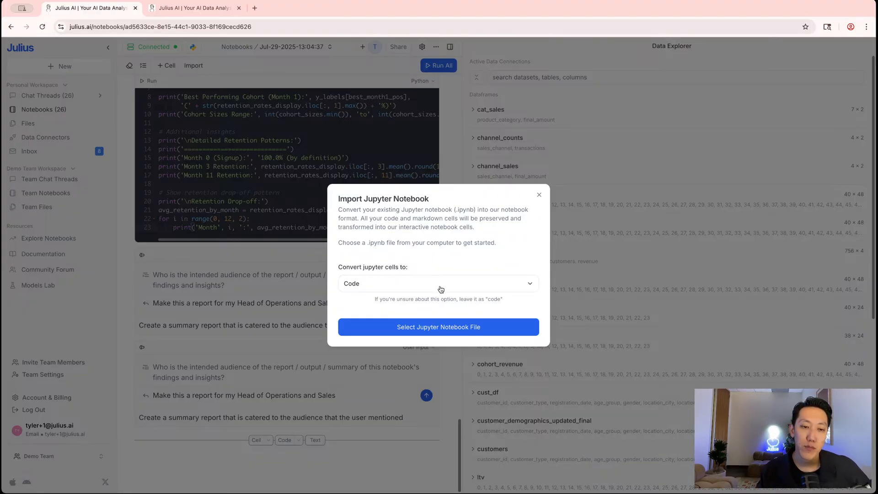
{"action": "left_click", "coordinate": [250, 294]}
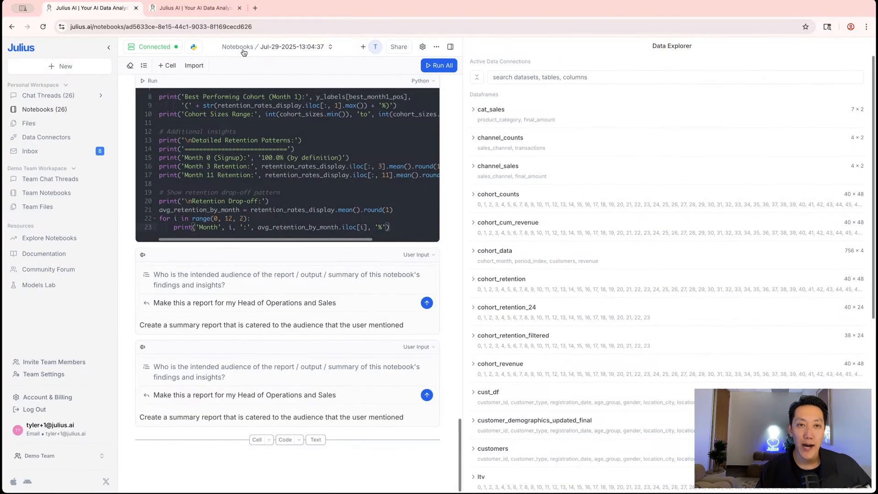
Replace the date-stamped notebook name with 'Cohort Analysis Visualization' in Notebook Details
{"action": "left_click", "coordinate": [293, 47]}
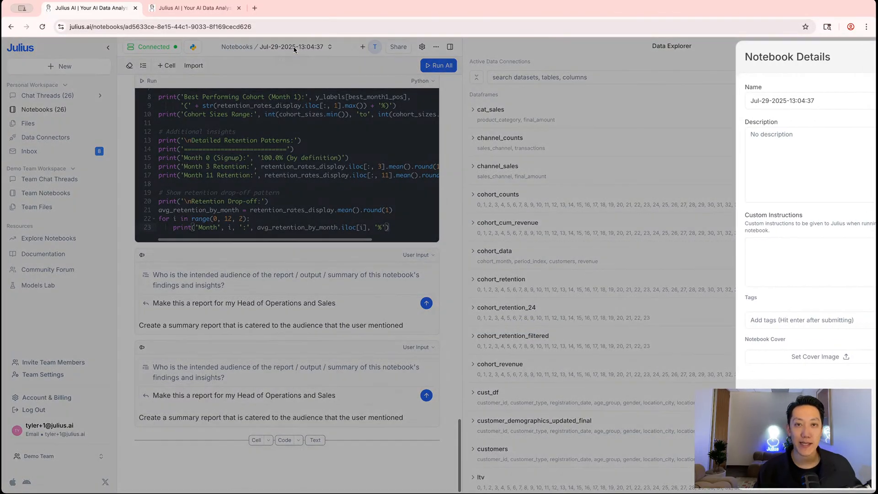
{"action": "triple_click", "coordinate": [771, 99]}
{"action": "type", "text": "Cohort Analysis"}
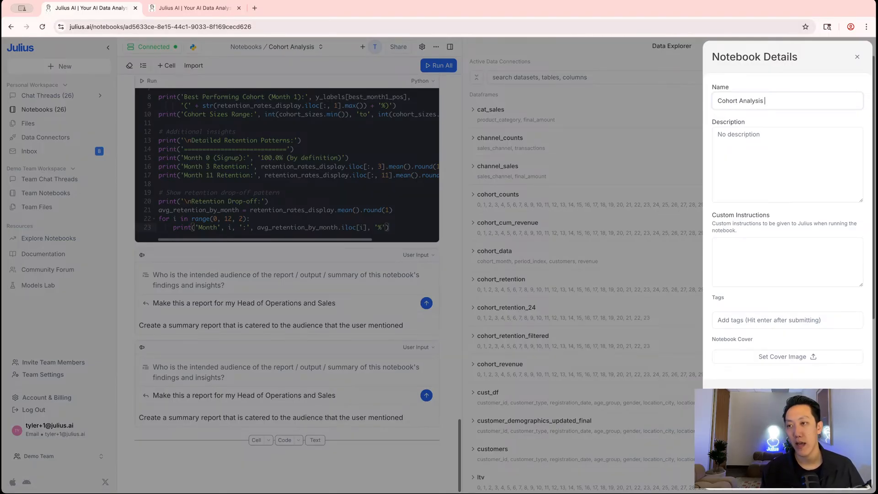
{"action": "type", "text": " Visualz"}
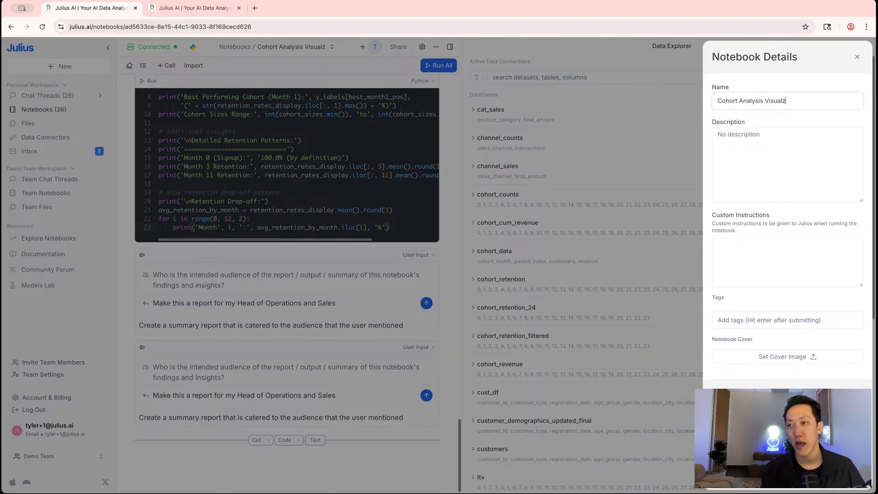
{"action": "key", "text": "BackSpace"}
{"action": "type", "text": "i"}
{"action": "key", "text": "BackSpace"}
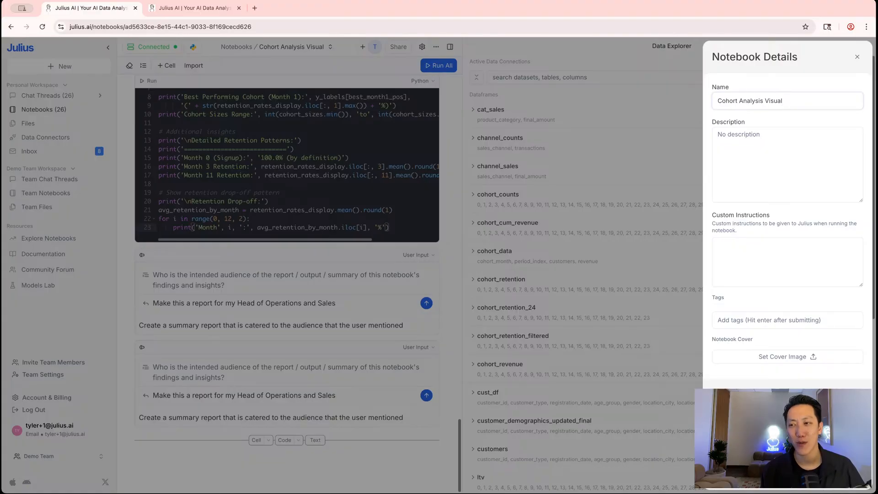
{"action": "type", "text": "ization"}
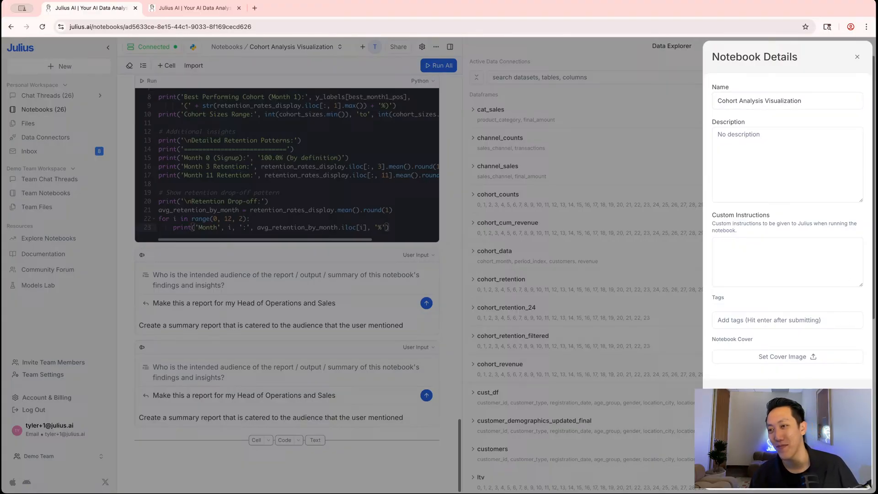
{"action": "left_click", "coordinate": [601, 352]}
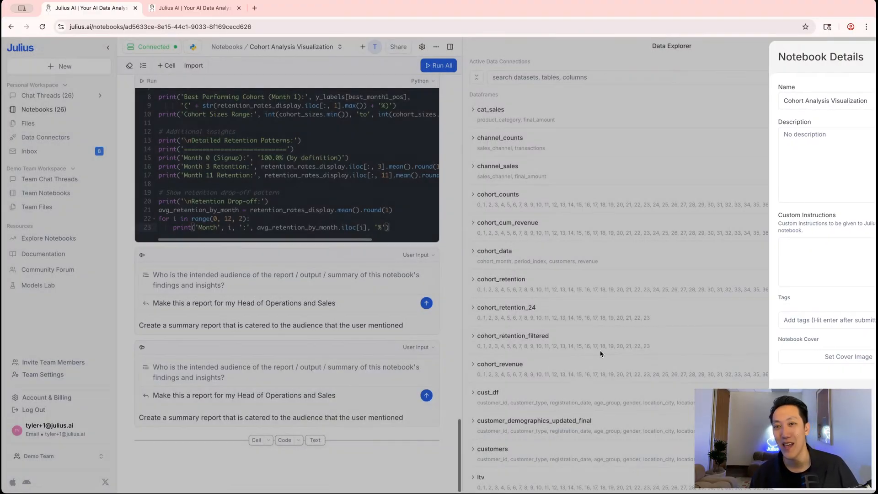
From the notebooks list, view a run of Cohort Analysis Visualization, then open its parent notebook
{"action": "left_click", "coordinate": [228, 47]}
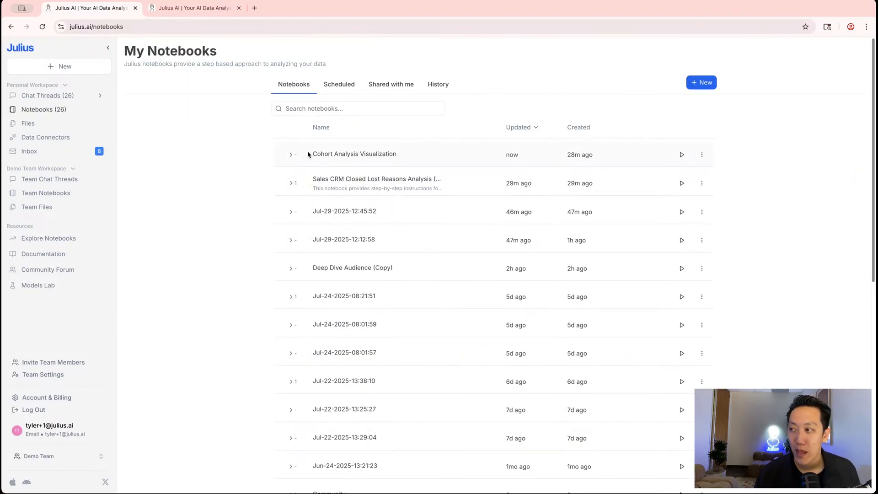
{"action": "left_click", "coordinate": [681, 155]}
{"action": "scroll", "coordinate": [418, 114], "scroll_direction": "down", "scroll_amount": 8}
{"action": "scroll", "coordinate": [418, 114], "scroll_direction": "down", "scroll_amount": 10}
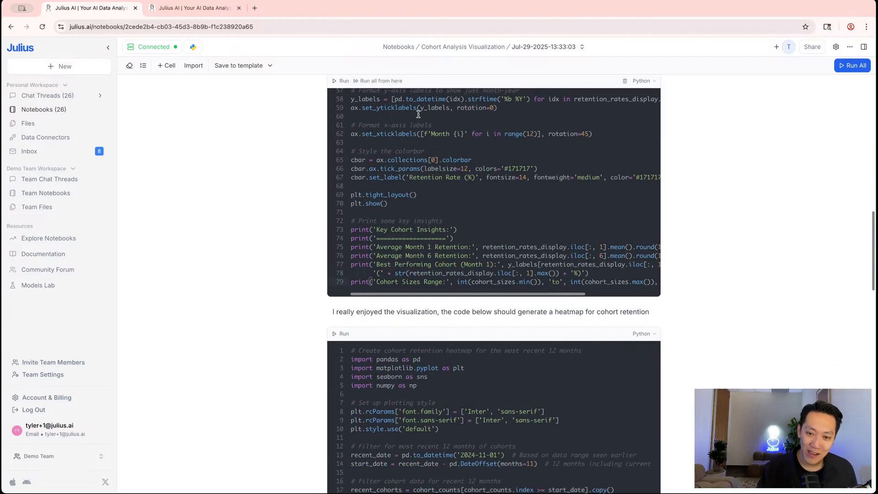
{"action": "scroll", "coordinate": [403, 156], "scroll_direction": "up", "scroll_amount": 4}
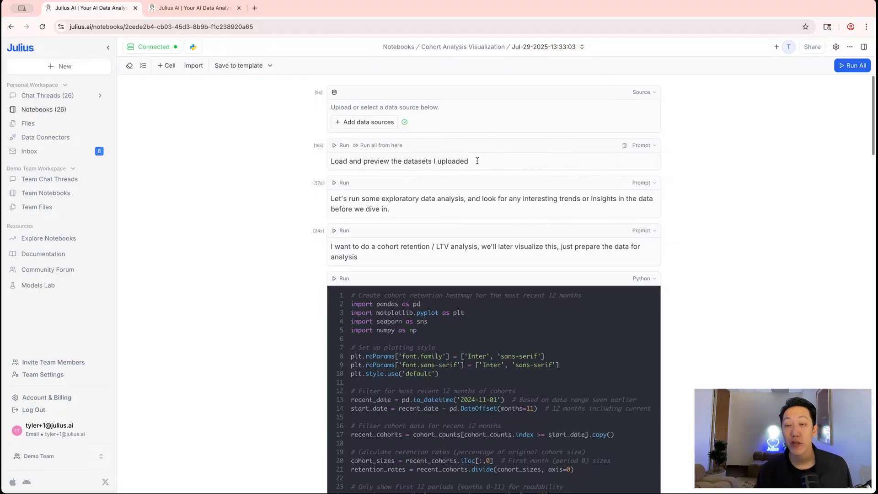
{"action": "left_click", "coordinate": [491, 47]}
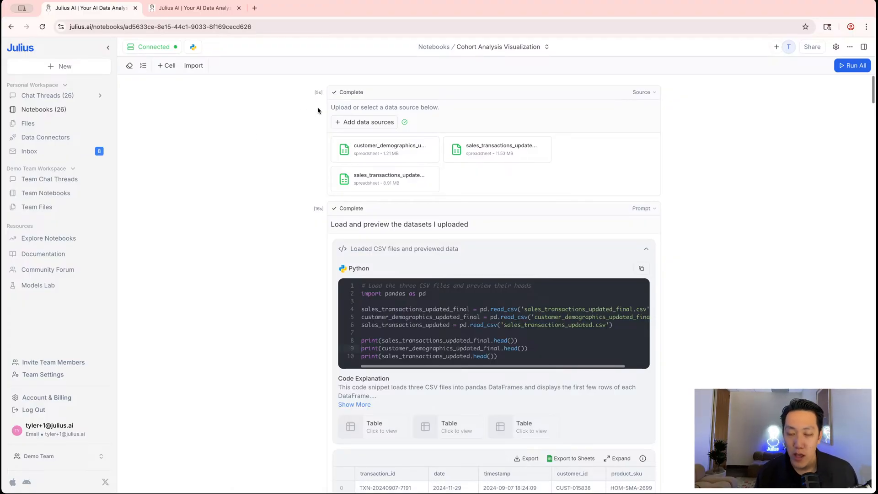
{"action": "mouse_move", "coordinate": [361, 99]}
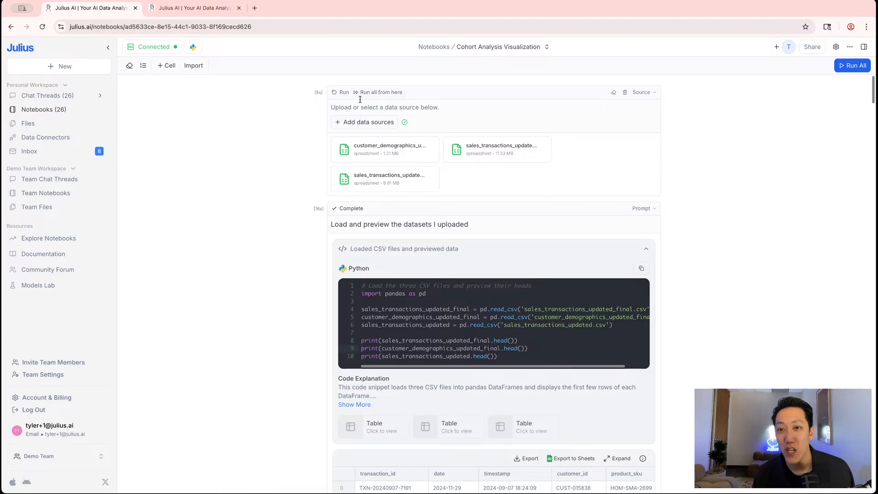
{"action": "mouse_move", "coordinate": [376, 87]}
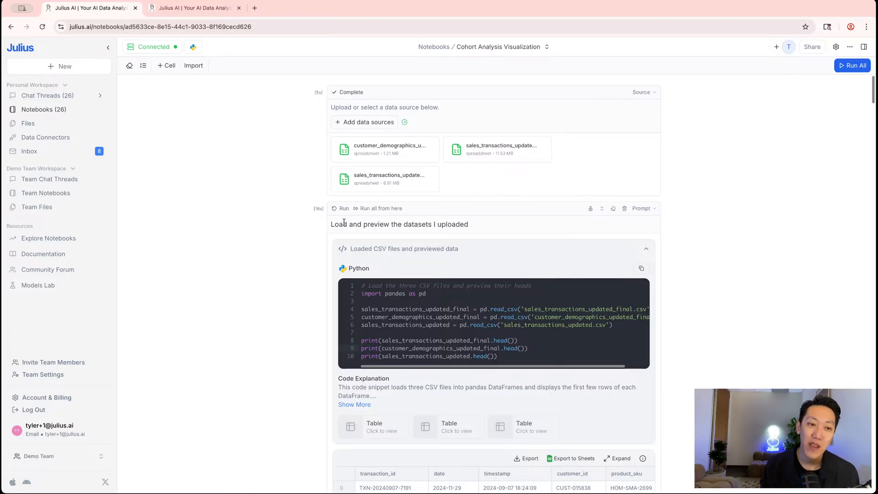
Read the Notebooks overview in the Julius documentation and expand the Cells section
{"action": "left_click", "coordinate": [44, 255]}
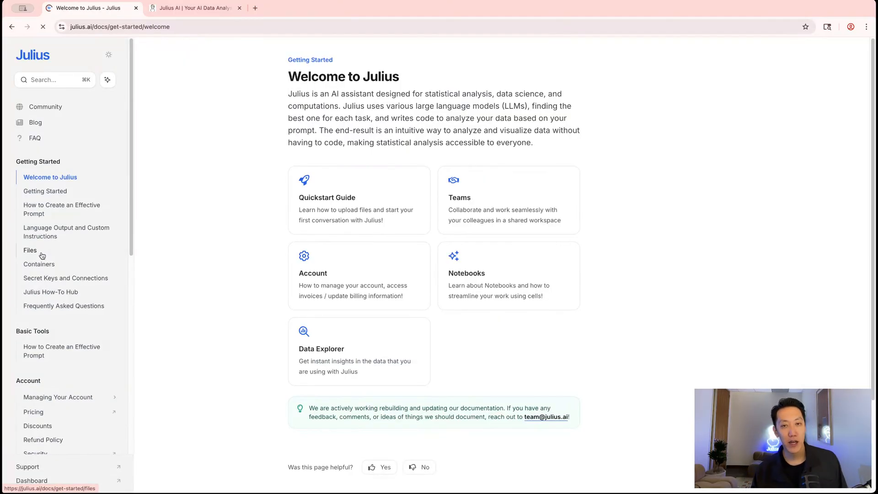
{"action": "left_click", "coordinate": [476, 295]}
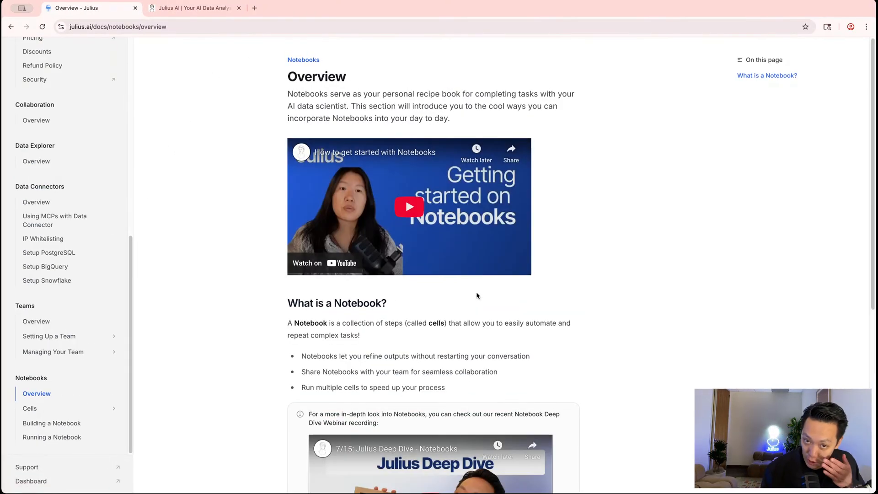
{"action": "scroll", "coordinate": [502, 241], "scroll_direction": "down", "scroll_amount": 6}
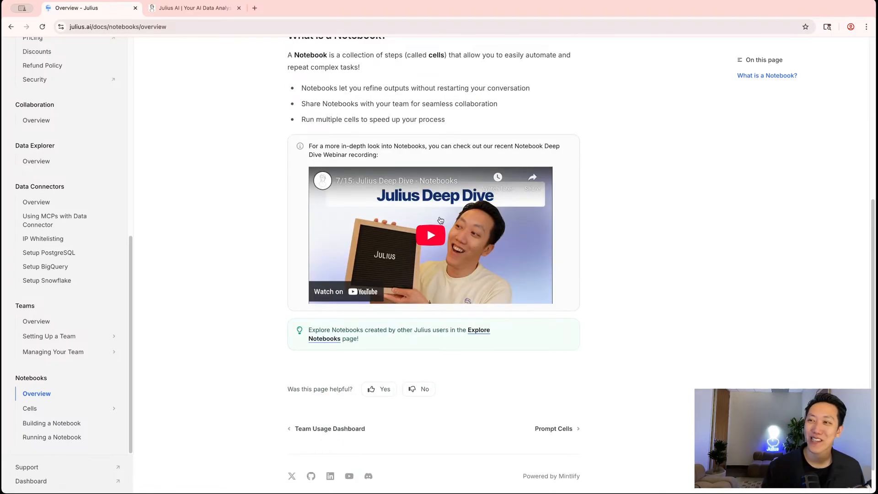
{"action": "scroll", "coordinate": [440, 222], "scroll_direction": "up", "scroll_amount": 4}
{"action": "scroll", "coordinate": [440, 222], "scroll_direction": "down", "scroll_amount": 4}
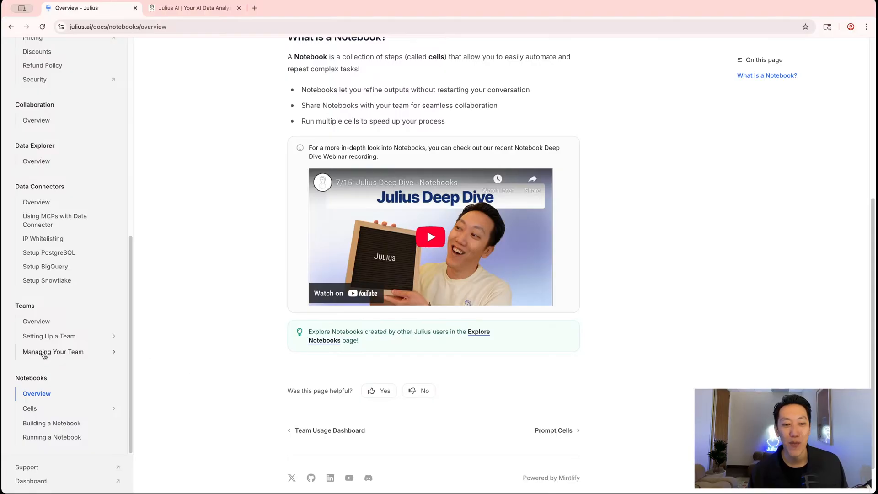
{"action": "left_click", "coordinate": [29, 412]}
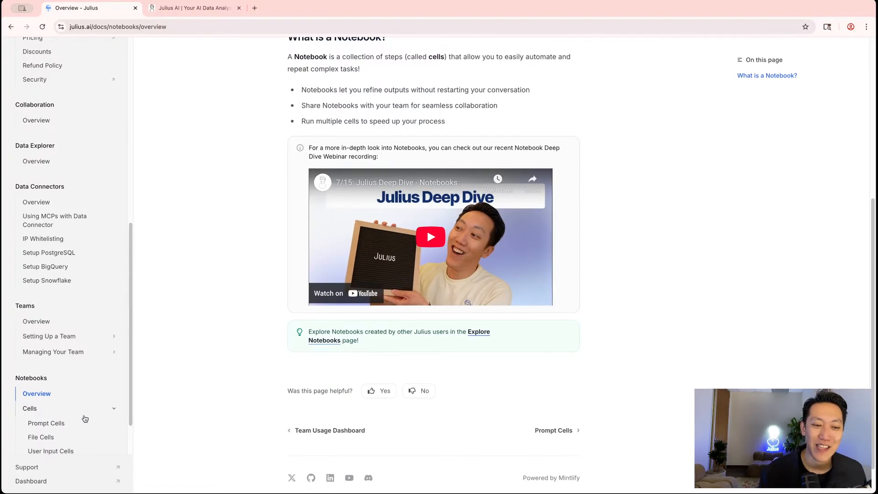
Browse the Prompt, File, User Input and Code Cells documentation pages
{"action": "scroll", "coordinate": [80, 407], "scroll_direction": "down", "scroll_amount": 2}
{"action": "left_click", "coordinate": [44, 367]}
{"action": "left_click", "coordinate": [41, 381]}
{"action": "left_click", "coordinate": [44, 394]}
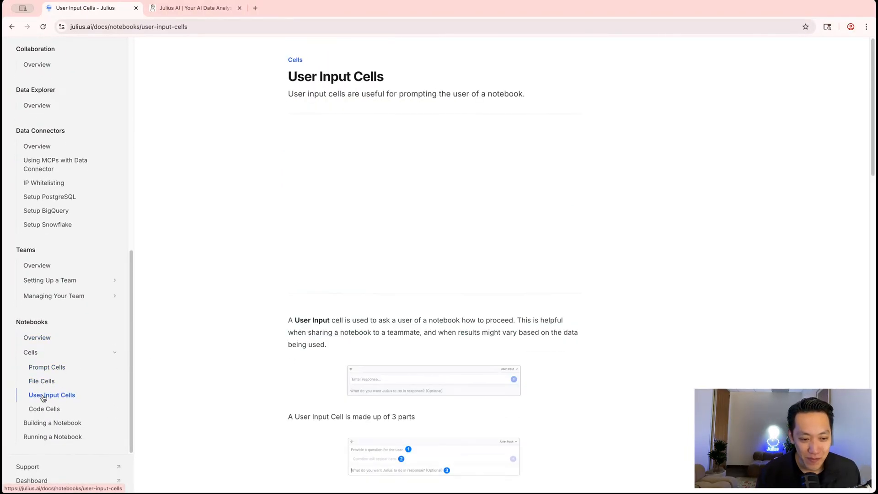
{"action": "left_click", "coordinate": [45, 408]}
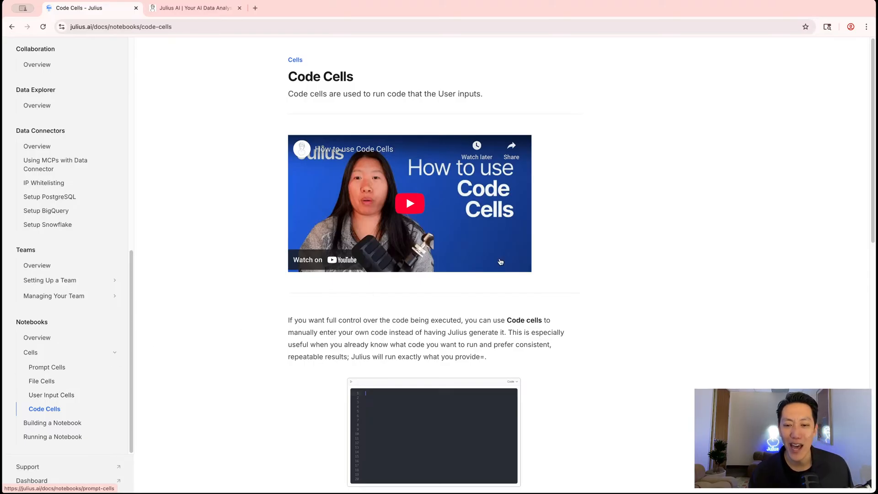
{"action": "scroll", "coordinate": [541, 247], "scroll_direction": "down", "scroll_amount": 7}
{"action": "scroll", "coordinate": [62, 241], "scroll_direction": "up", "scroll_amount": 4}
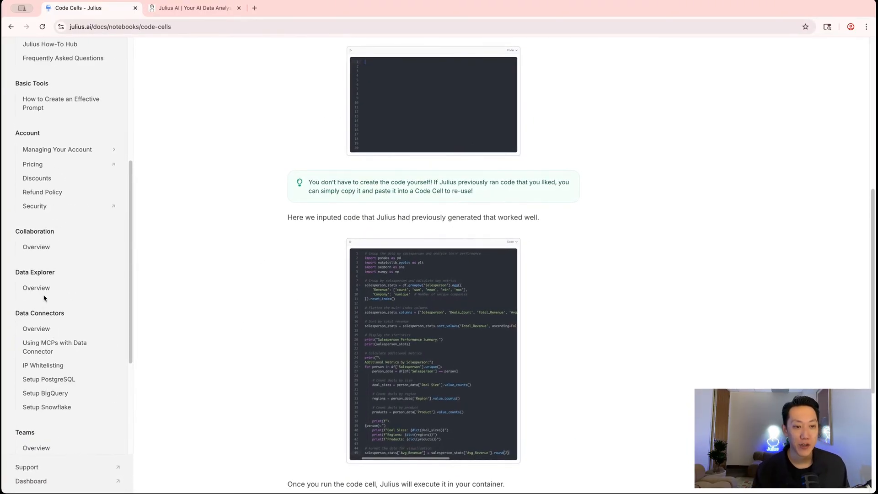
Review the Data Connectors overview, then return to the Customer Cohort Analysis Report tab
{"action": "left_click", "coordinate": [36, 329]}
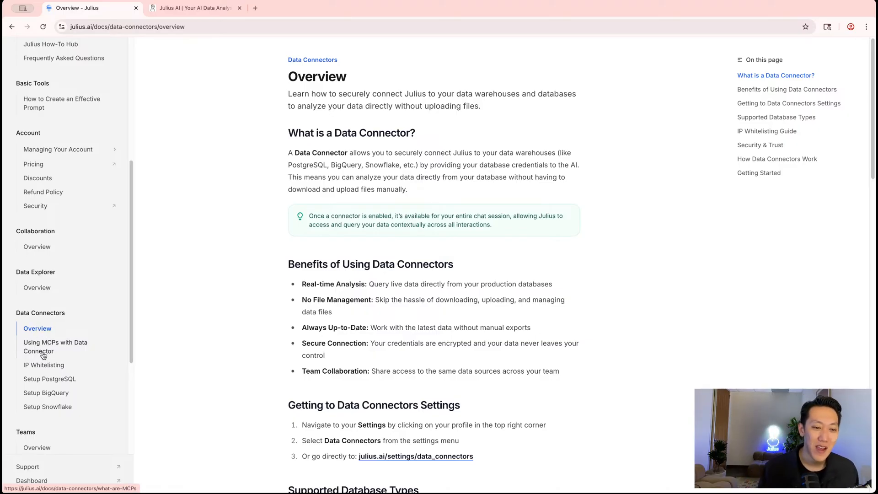
{"action": "scroll", "coordinate": [50, 356], "scroll_direction": "down", "scroll_amount": 10}
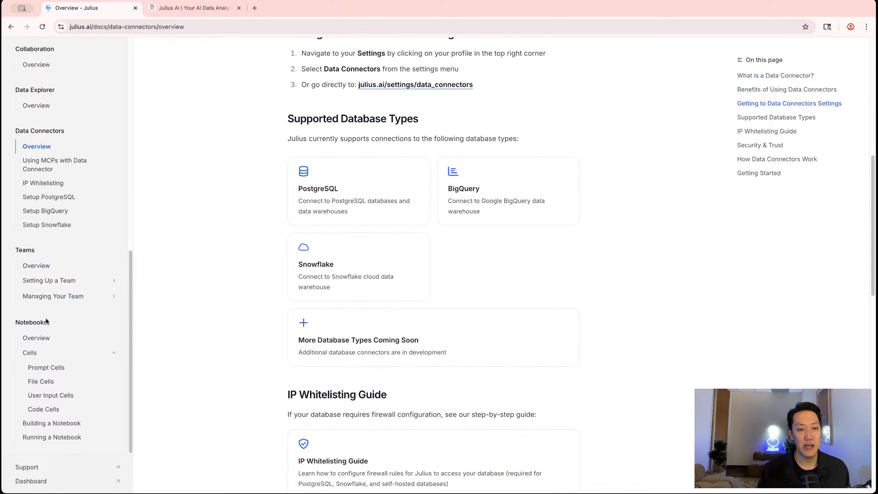
{"action": "scroll", "coordinate": [58, 256], "scroll_direction": "up", "scroll_amount": 5}
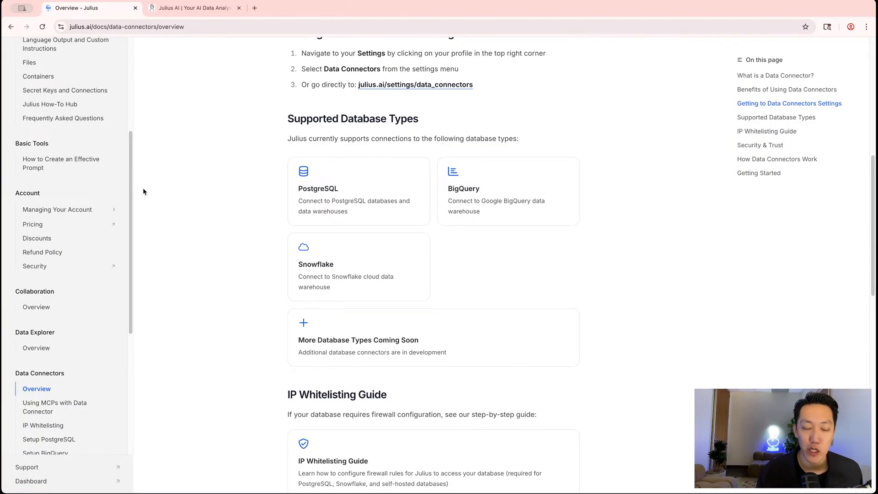
{"action": "key", "text": "super+Left"}
{"action": "key", "text": "super+Left"}
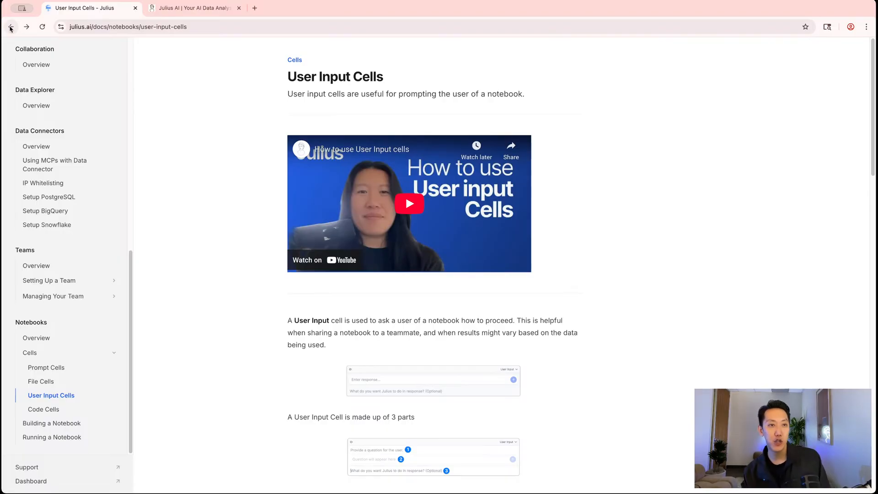
{"action": "key", "text": "ctrl+Tab"}
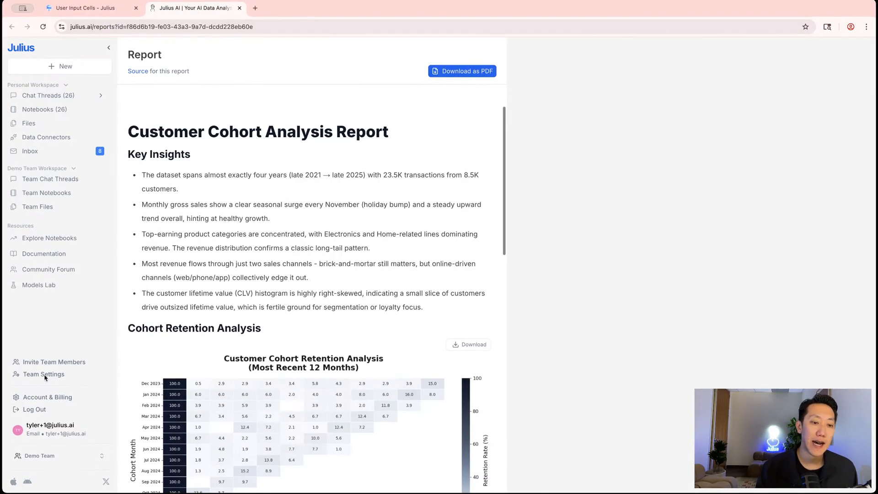
Open the Community Forum from the left sidebar
{"action": "left_click", "coordinate": [48, 269]}
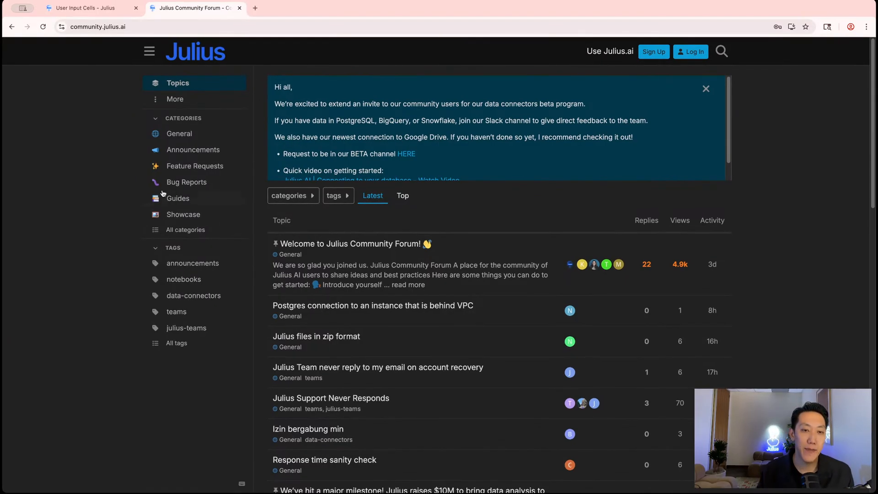
Read the 'Data is Beautiful!' post in the forum's Showcase category
{"action": "left_click", "coordinate": [171, 216]}
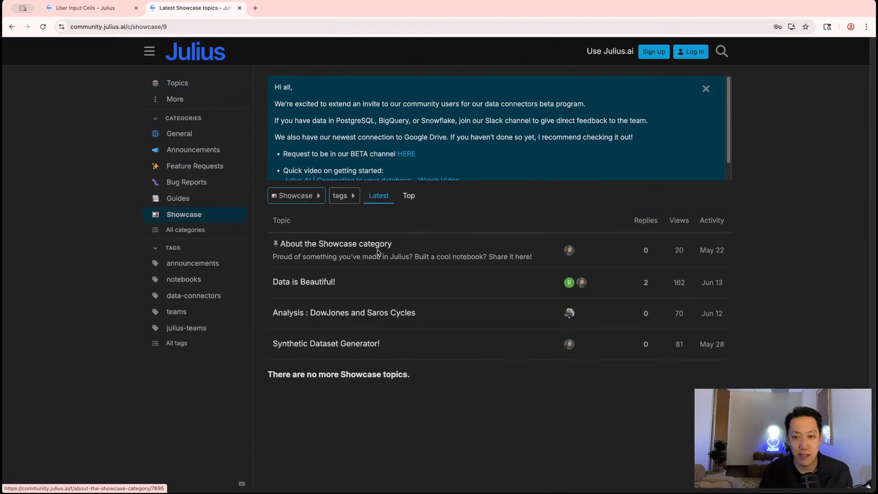
{"action": "left_click", "coordinate": [323, 285]}
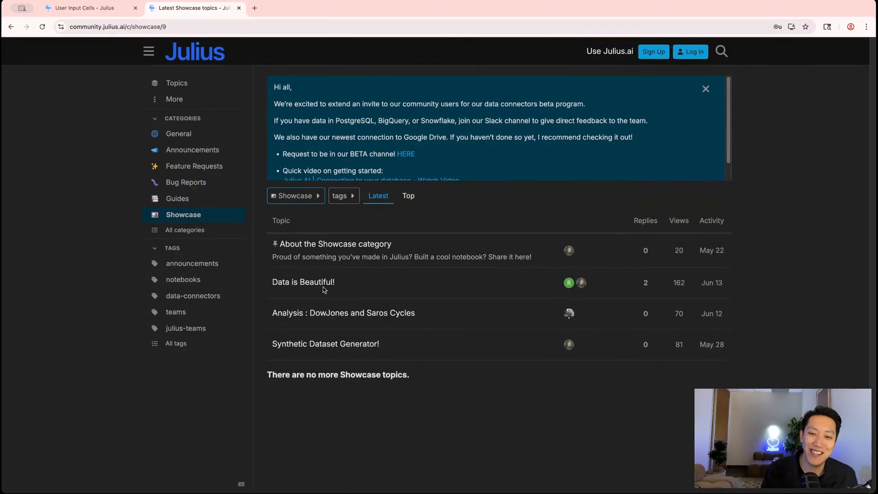
{"action": "scroll", "coordinate": [419, 243], "scroll_direction": "down", "scroll_amount": 5}
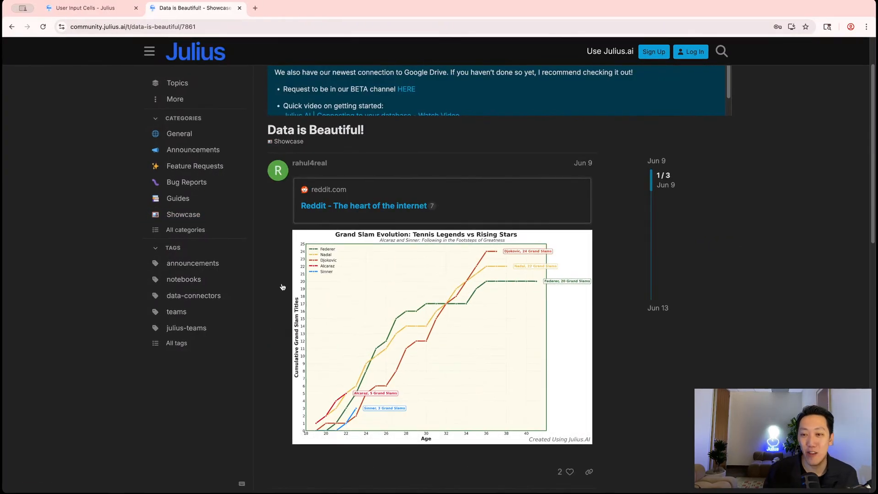
{"action": "scroll", "coordinate": [396, 254], "scroll_direction": "down", "scroll_amount": 5}
{"action": "scroll", "coordinate": [396, 253], "scroll_direction": "down", "scroll_amount": 5}
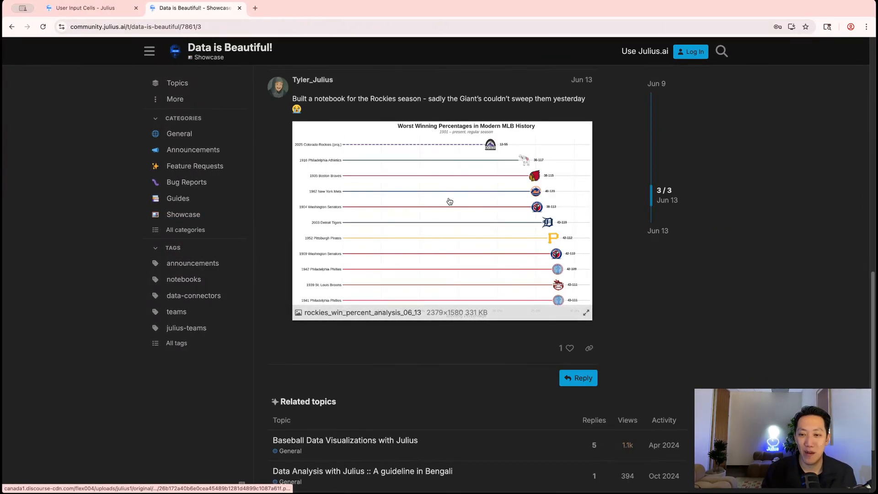
{"action": "key", "text": "alt+Left"}
Open 'Synthetic Dataset Generator!', return to Topics, and bring up the julius.ai homepage
{"action": "left_click", "coordinate": [337, 344]}
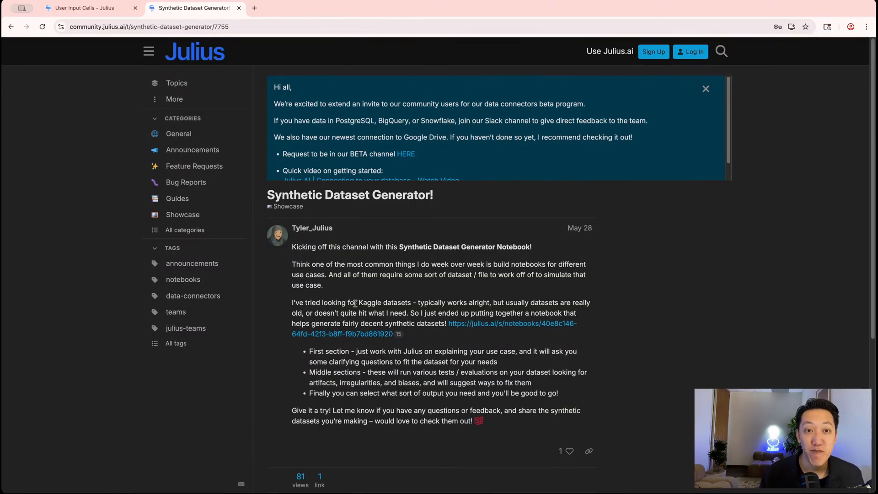
{"action": "left_click", "coordinate": [176, 83]}
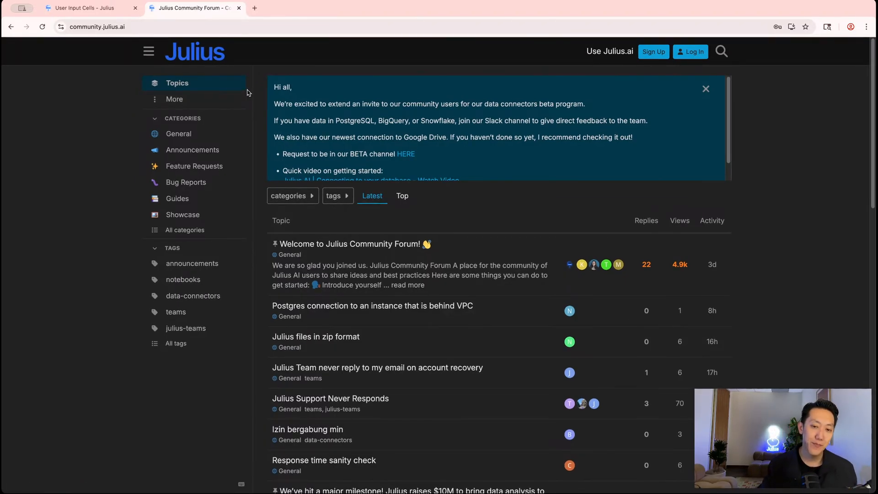
{"action": "left_click", "coordinate": [85, 14]}
{"action": "scroll", "coordinate": [48, 61], "scroll_direction": "up", "scroll_amount": 10}
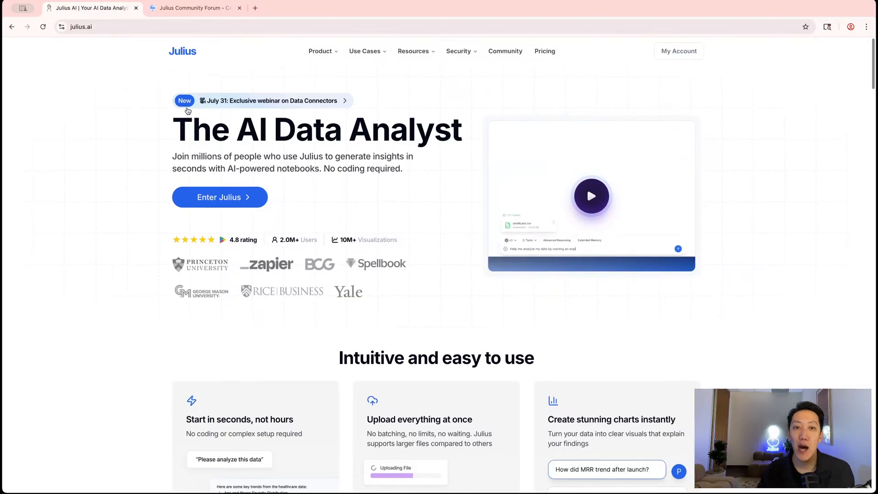
Open the July 31 Julius Data Connectors webinar event page on Luma
{"action": "left_click", "coordinate": [288, 100]}
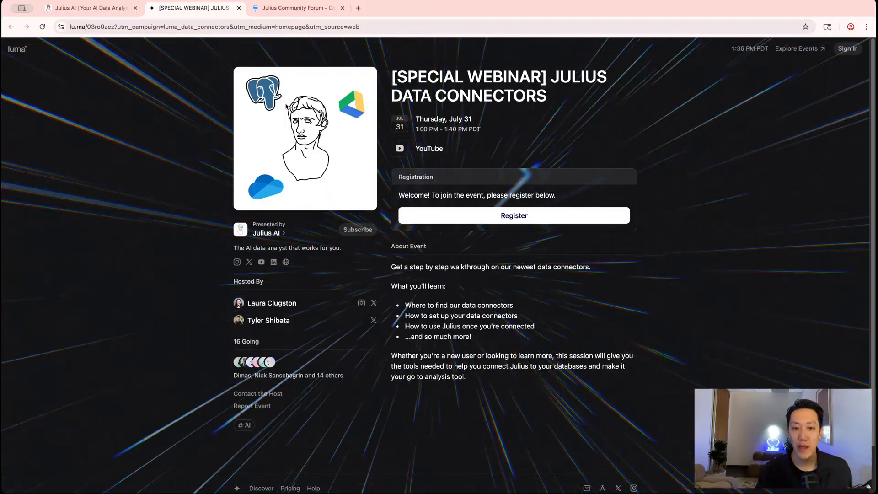
{"action": "left_click", "coordinate": [92, 9]}
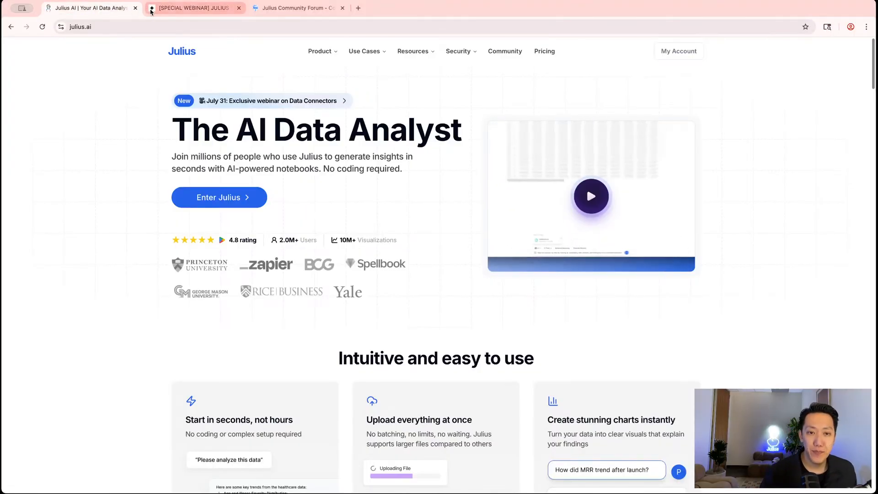
{"action": "left_click", "coordinate": [152, 10]}
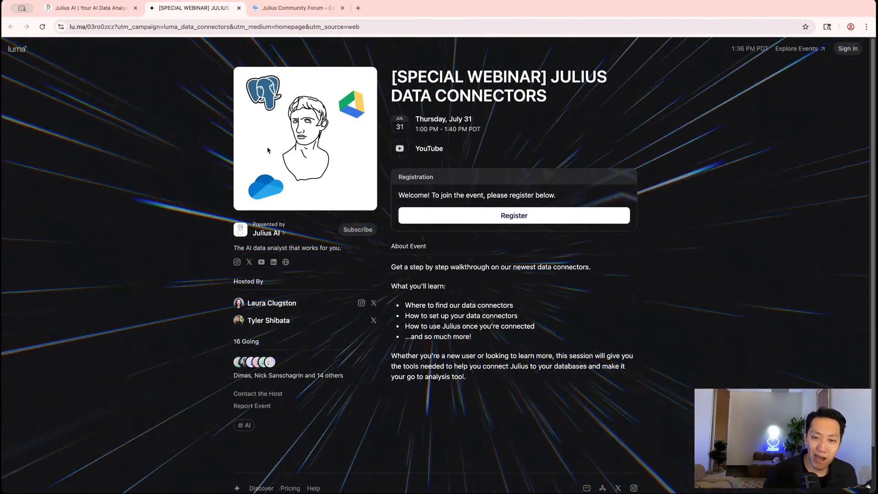